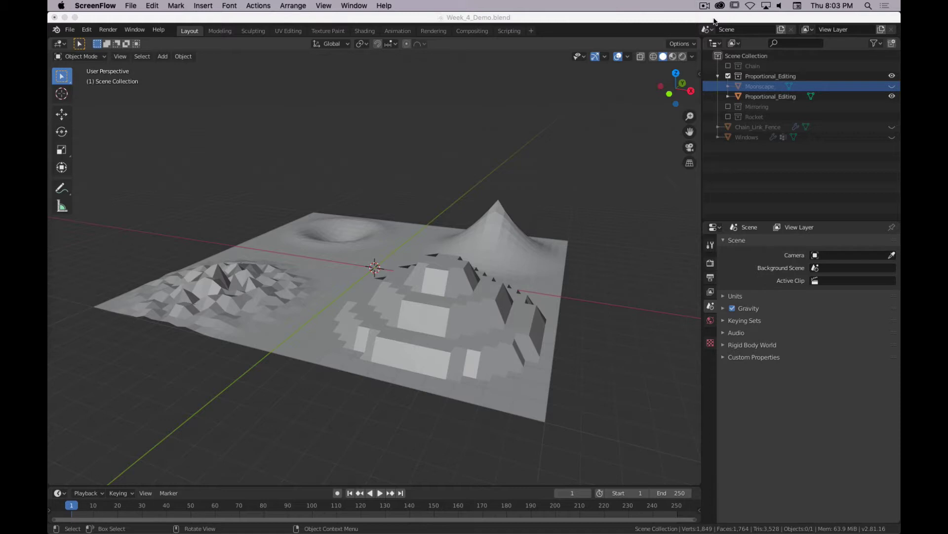
Apply Shade Smooth to the Proportional_Editing terrain and orbit around it to check the smoothed surface.
click(383, 256)
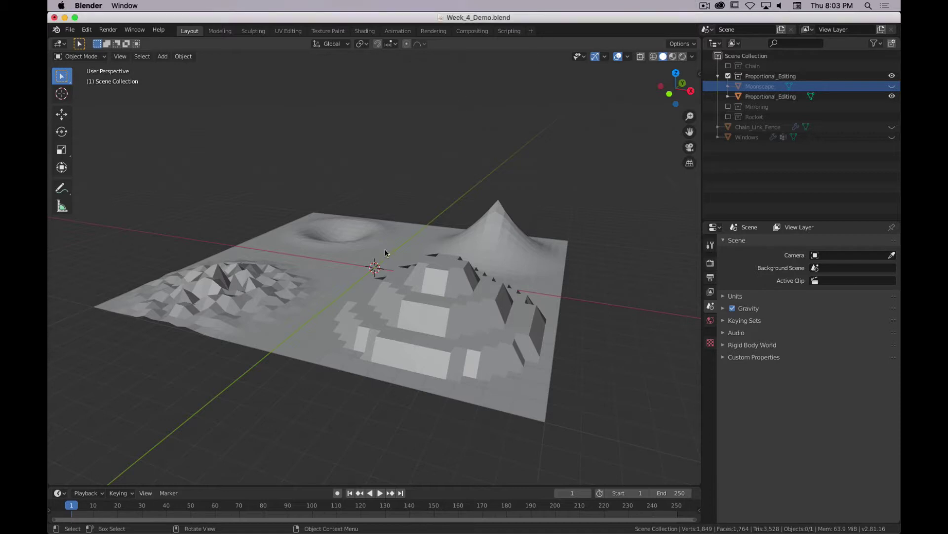
middle_drag(383, 257, 409, 261)
right_click(409, 260)
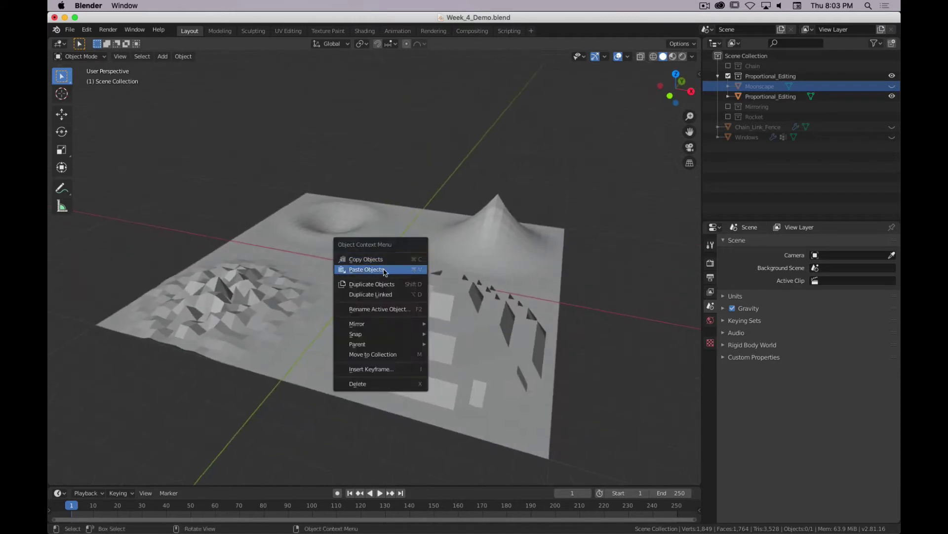
click(445, 226)
right_click(418, 225)
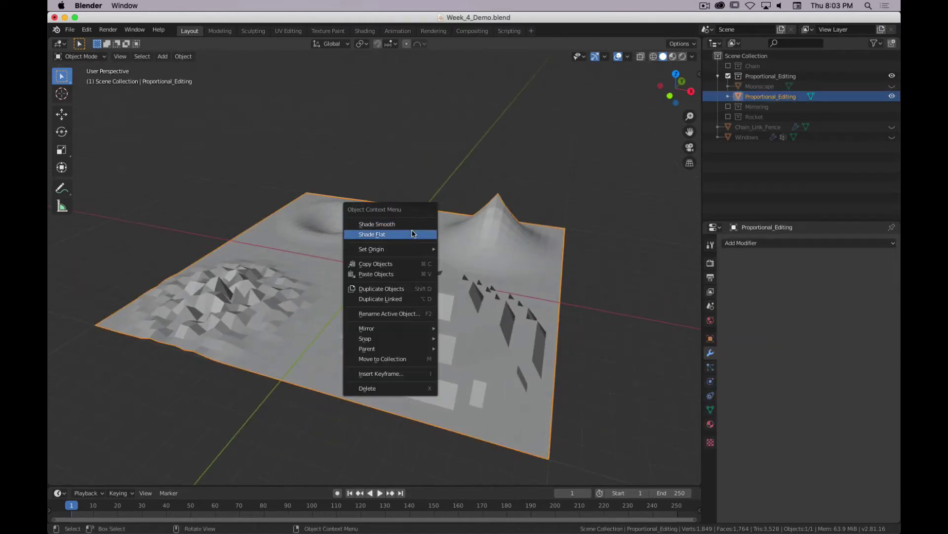
click(407, 224)
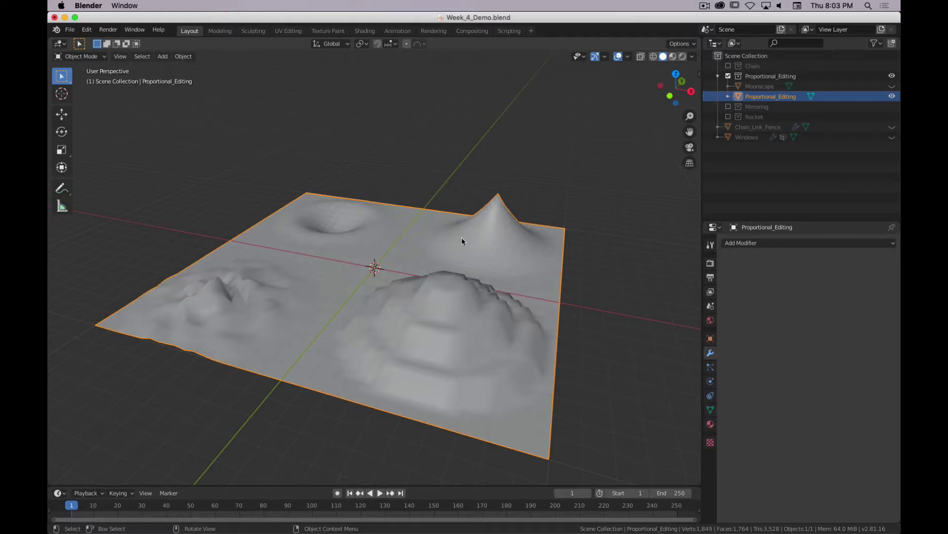
mouse_move(461, 237)
middle_down()
mouse_move(635, 273)
mouse_move(568, 291)
mouse_move(506, 269)
mouse_move(550, 278)
middle_up()
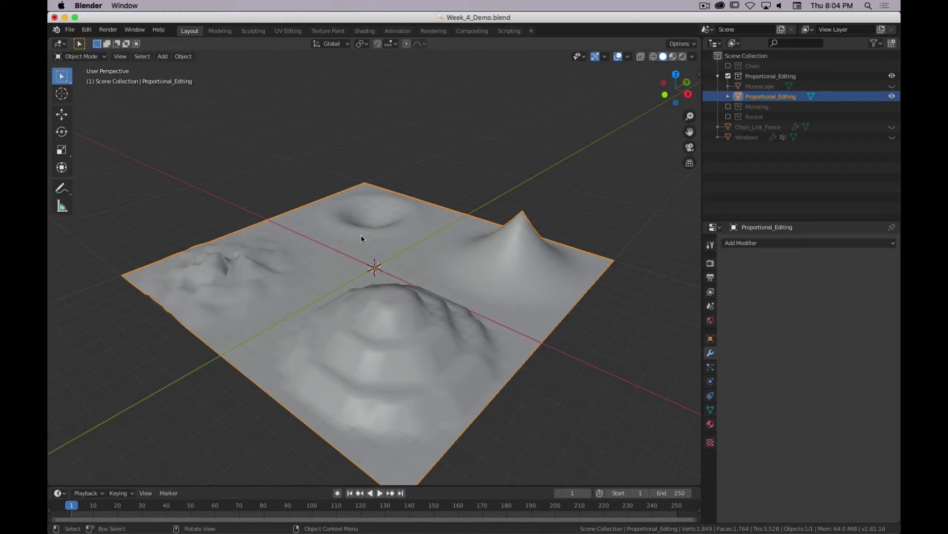
scroll(372, 240, down, 4)
scroll(372, 240, up, 6)
scroll(371, 240, down, 4)
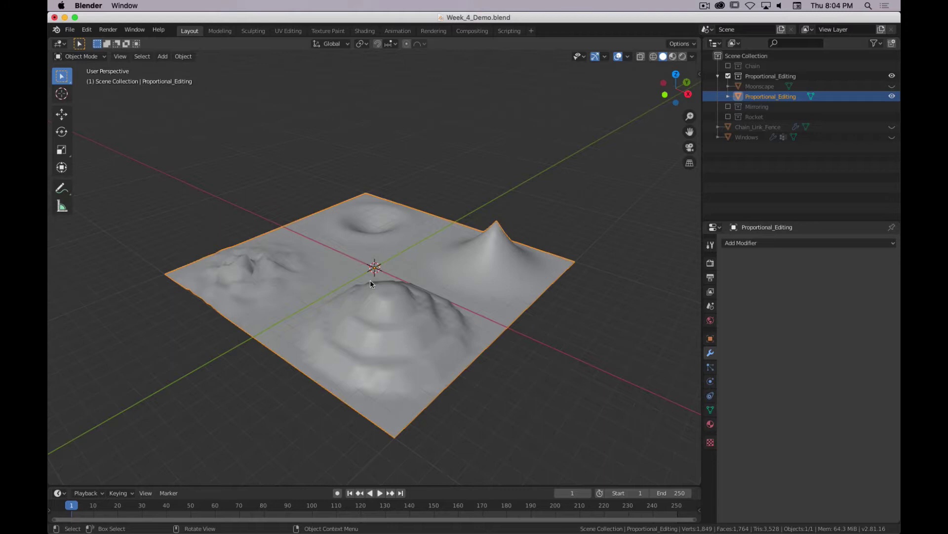
Hide the terrain and add a new mesh Plane at the origin.
key(h)
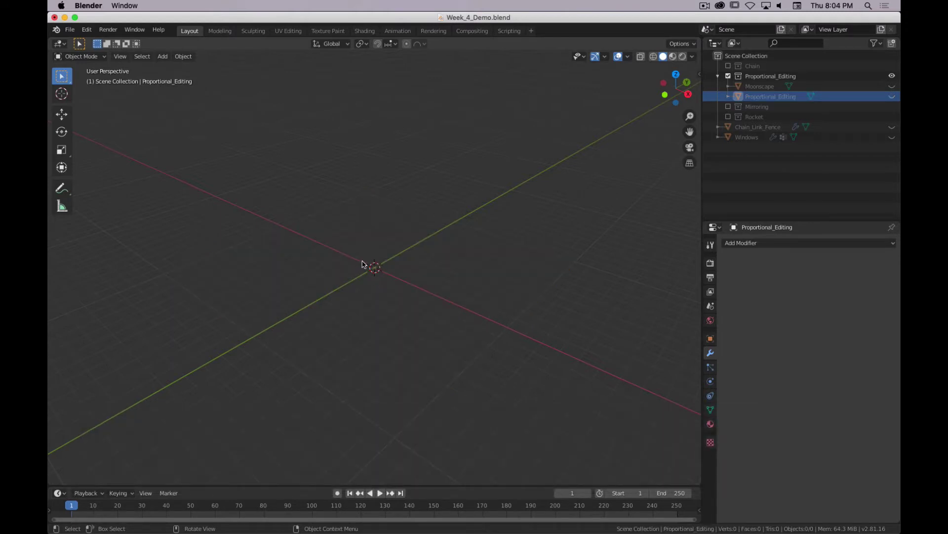
key(shift+a)
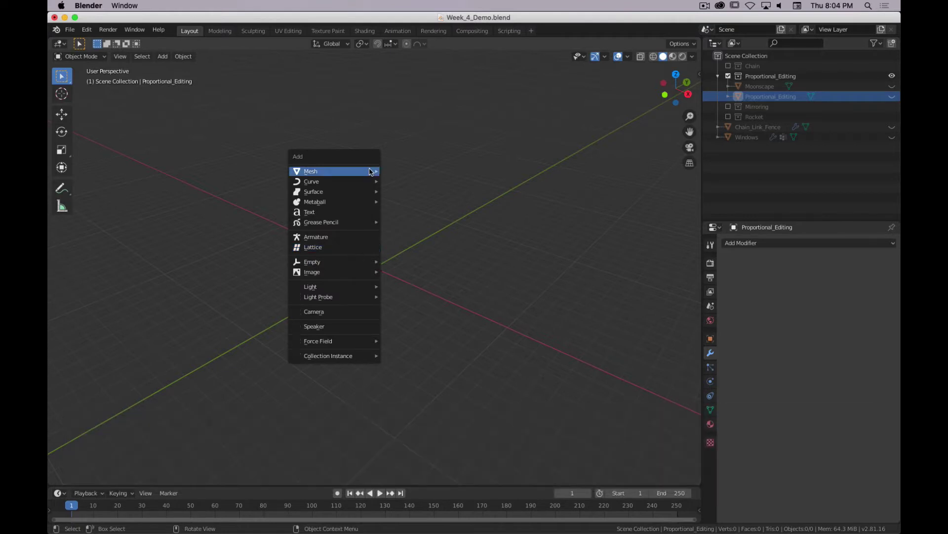
mouse_move(370, 171)
click(426, 175)
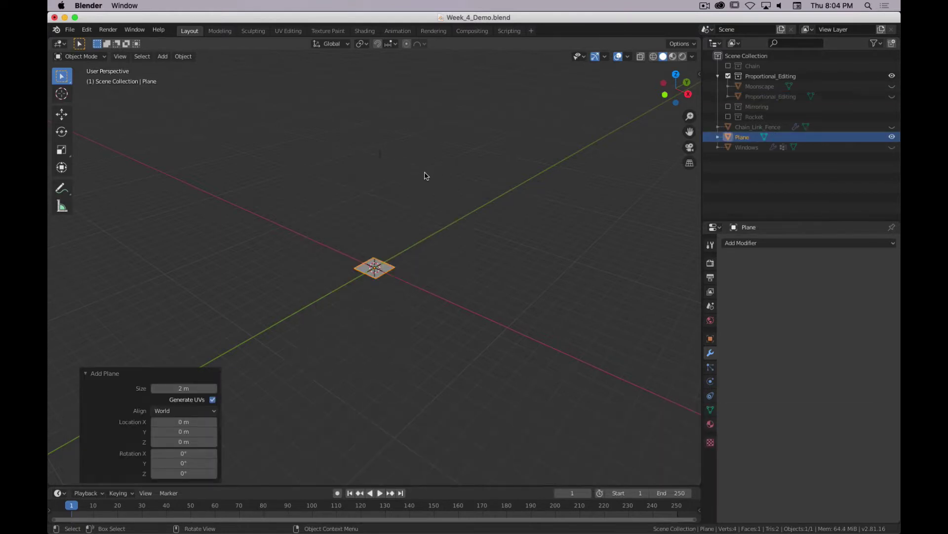
scroll(380, 319, up, 9)
middle_drag(363, 325, 380, 320)
Subdivide the plane in Edit Mode with 20 cuts, leaving smoothness unchanged.
key(Tab)
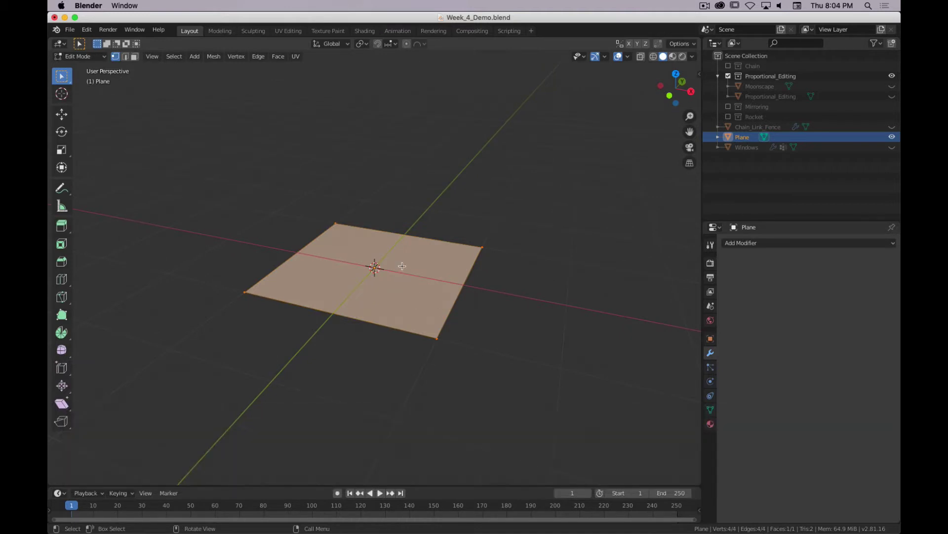
right_click(402, 268)
click(346, 270)
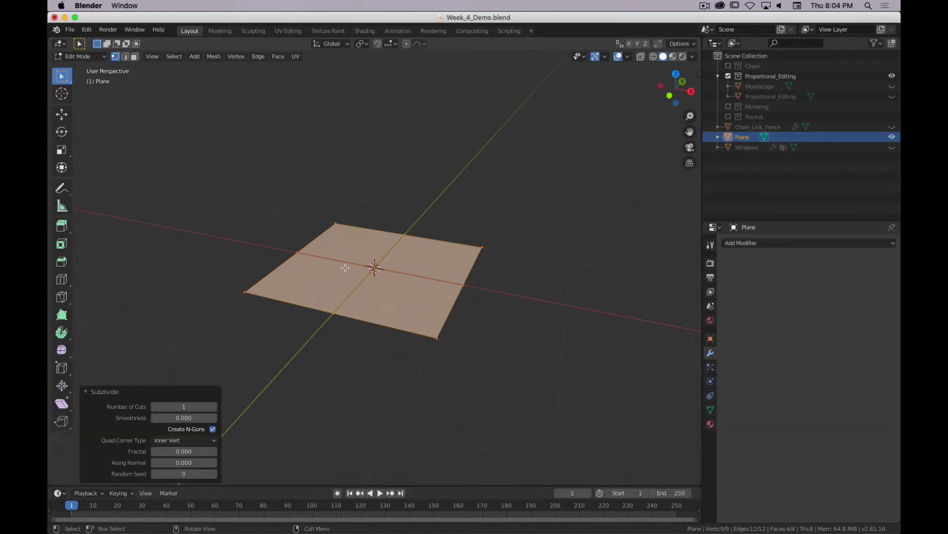
click(184, 405)
text(10)
key(Return)
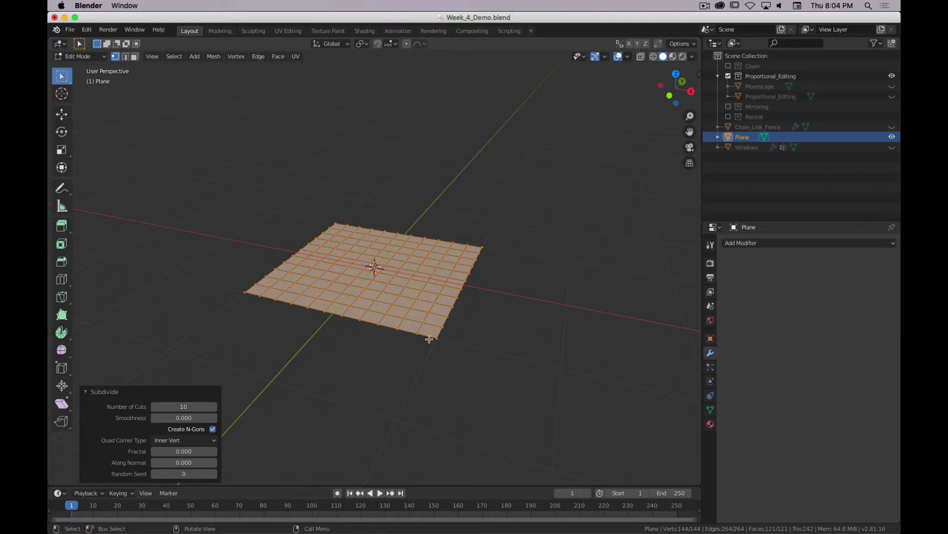
click(190, 404)
text(20)
key(Return)
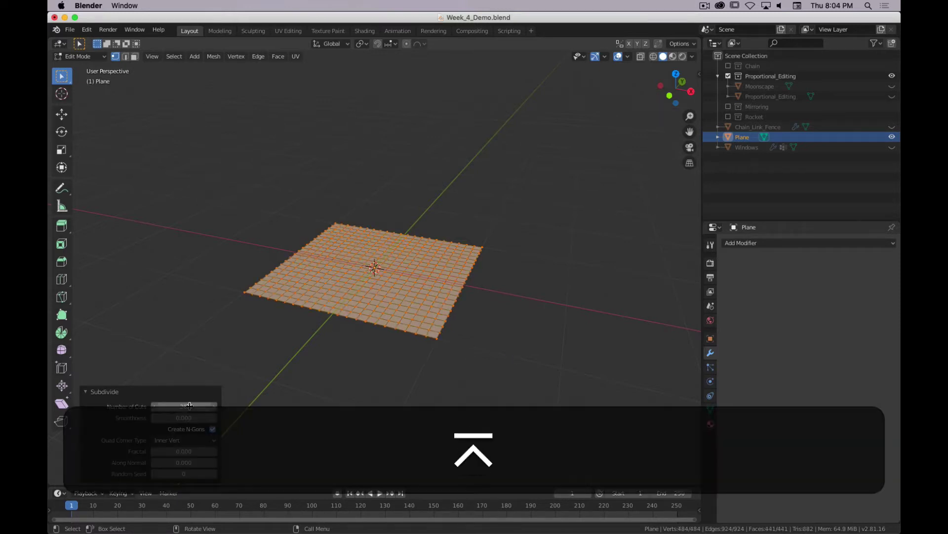
key(Return)
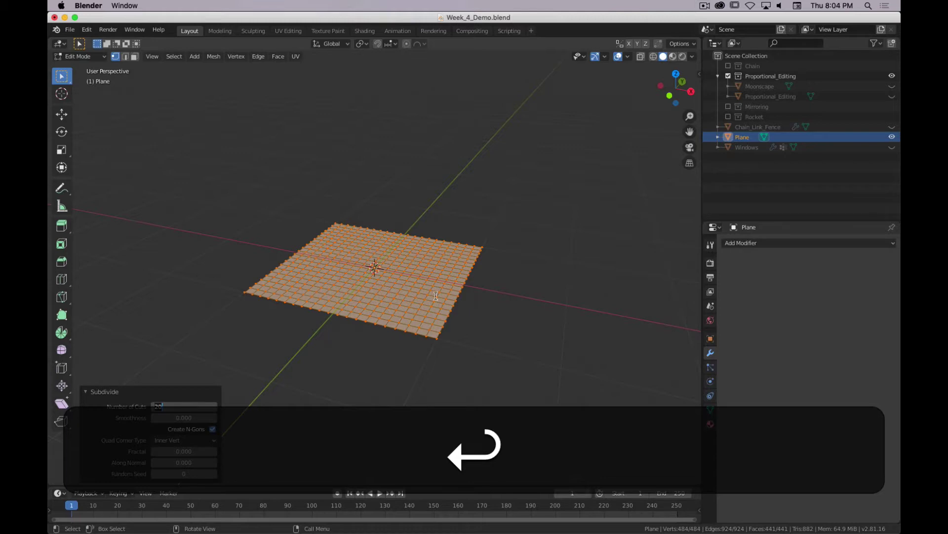
key(Tab)
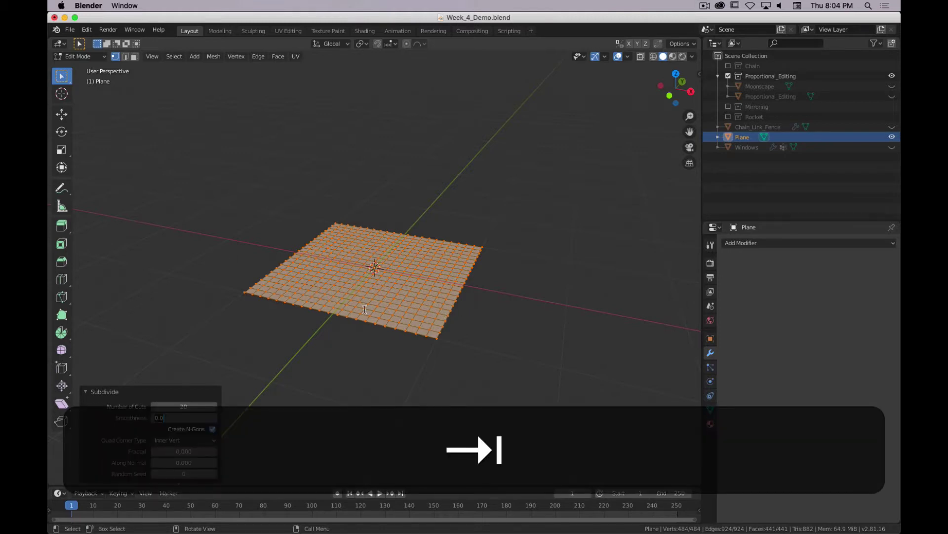
click(267, 340)
Deselect all vertices, zoom in on the grid, and turn on proportional editing.
click(257, 339)
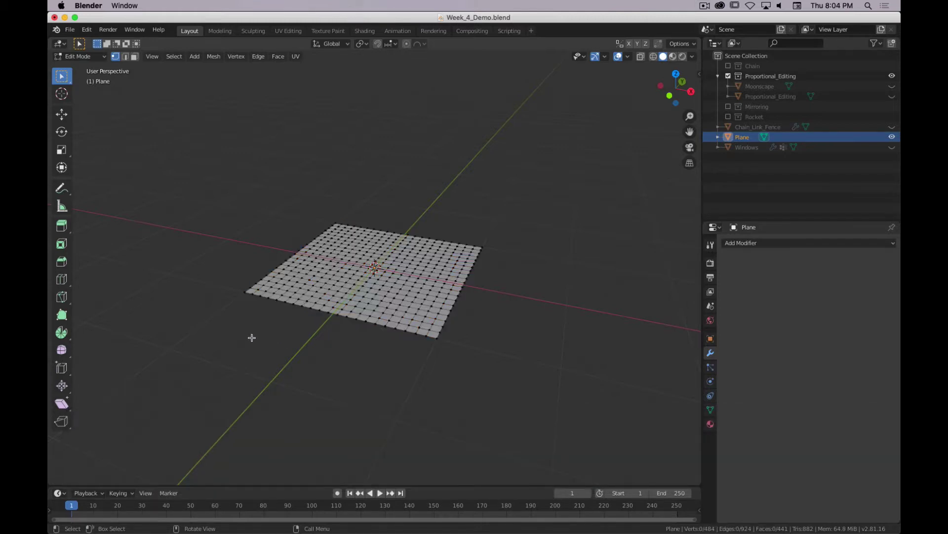
mouse_move(349, 265)
middle_down()
mouse_move(332, 304)
mouse_move(339, 253)
middle_up()
scroll(346, 224, up, 6)
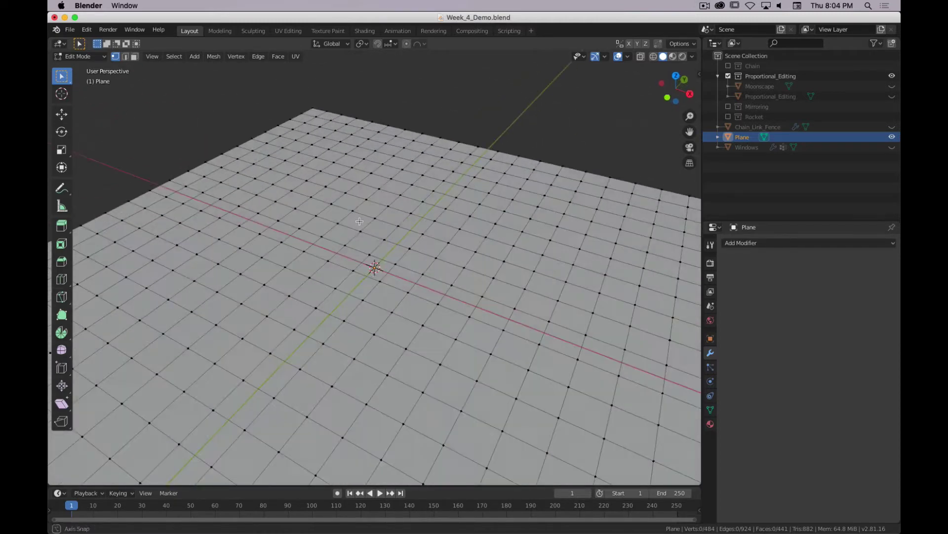
middle_drag(370, 205, 345, 210)
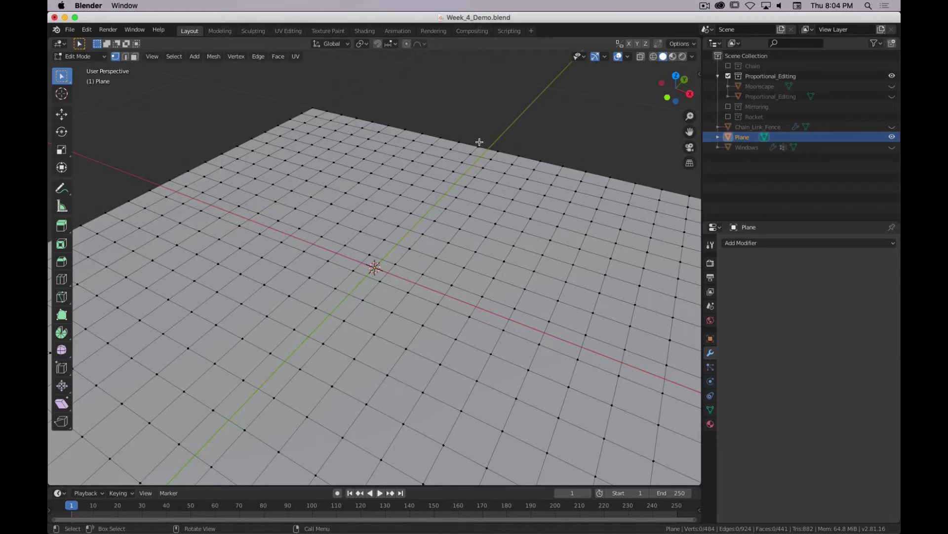
key(o)
click(406, 44)
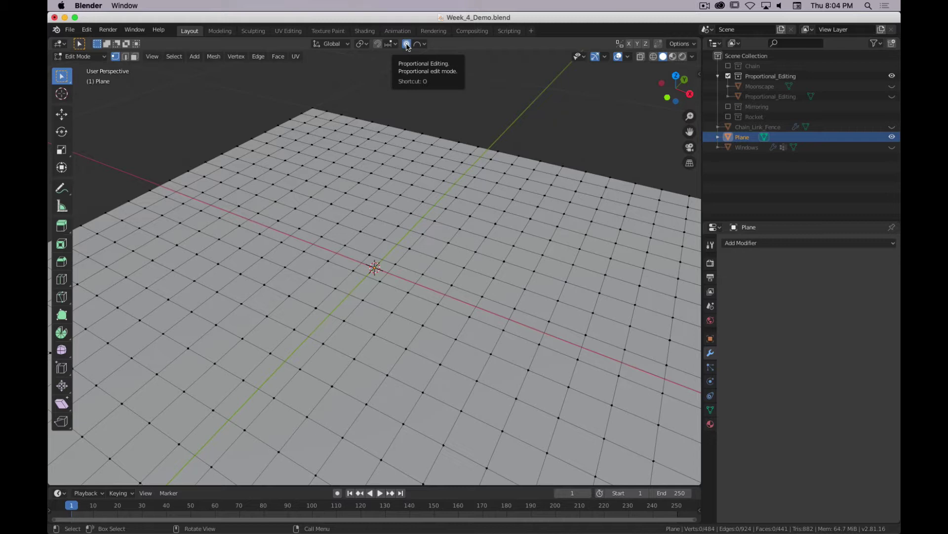
click(407, 46)
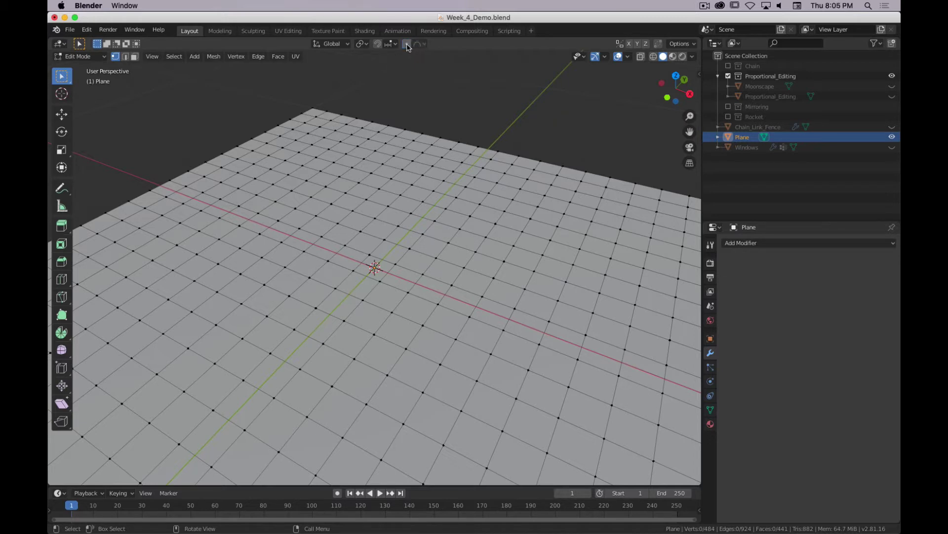
click(407, 46)
Set the proportional editing falloff to Smooth.
click(425, 44)
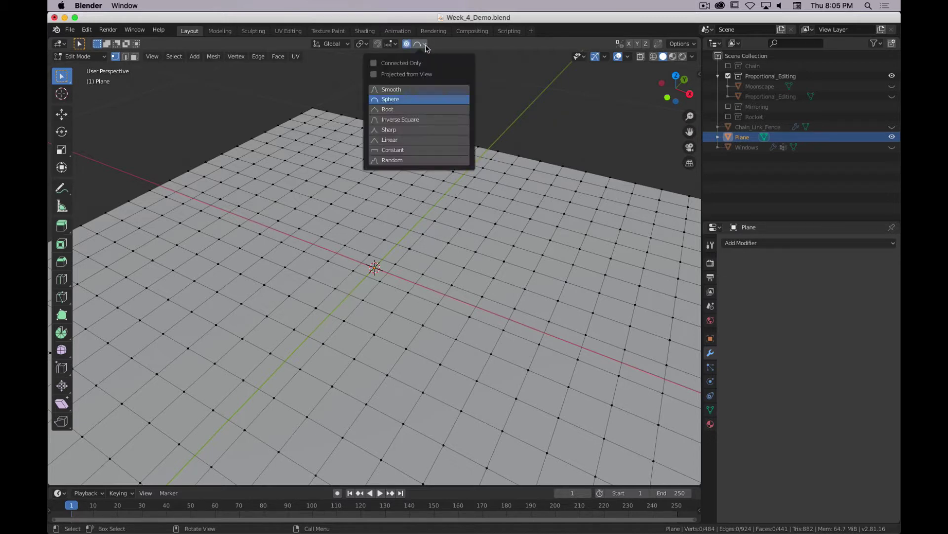
click(390, 90)
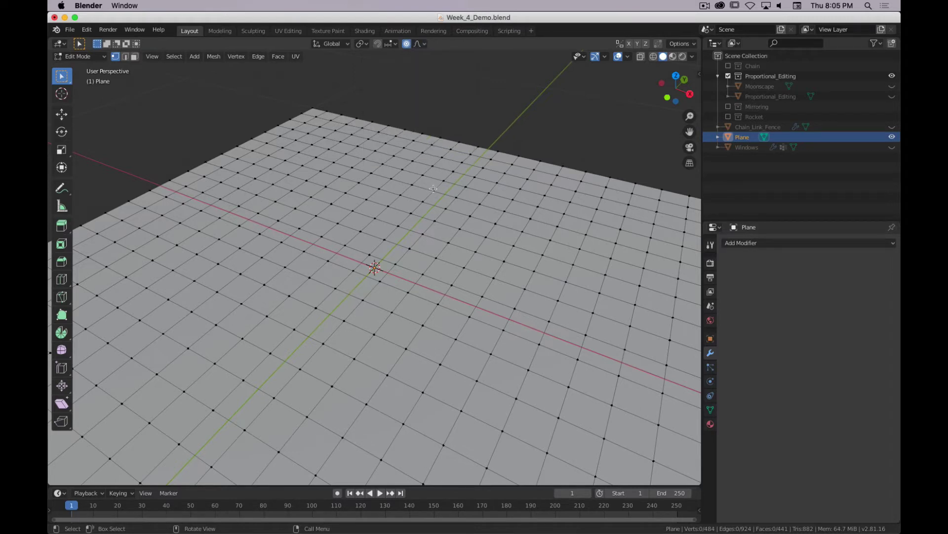
click(418, 44)
click(428, 44)
Raise a grid vertex 0.59 m along Z into a smooth proportional peak.
mouse_move(398, 335)
middle_down()
mouse_move(410, 301)
mouse_move(395, 356)
mouse_move(318, 275)
mouse_move(380, 320)
mouse_move(395, 304)
mouse_move(407, 322)
middle_up()
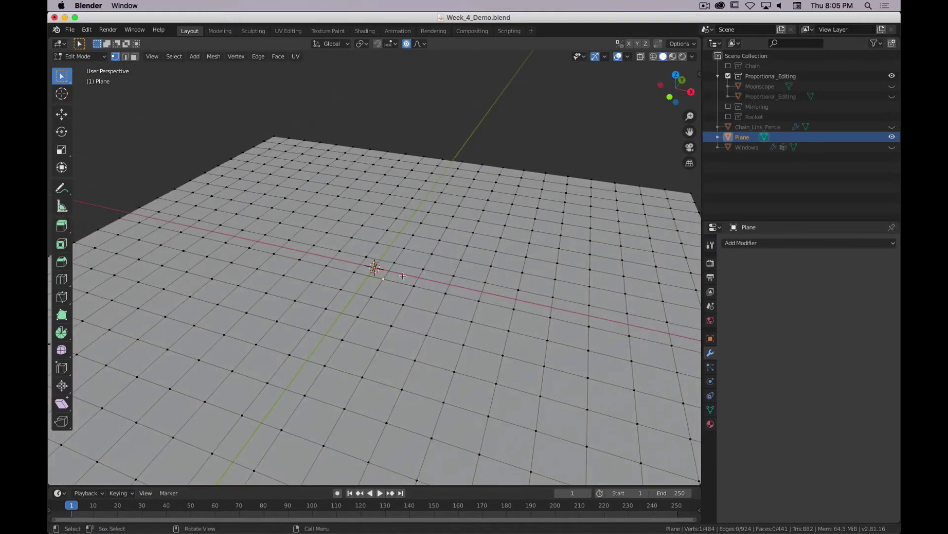
key(g)
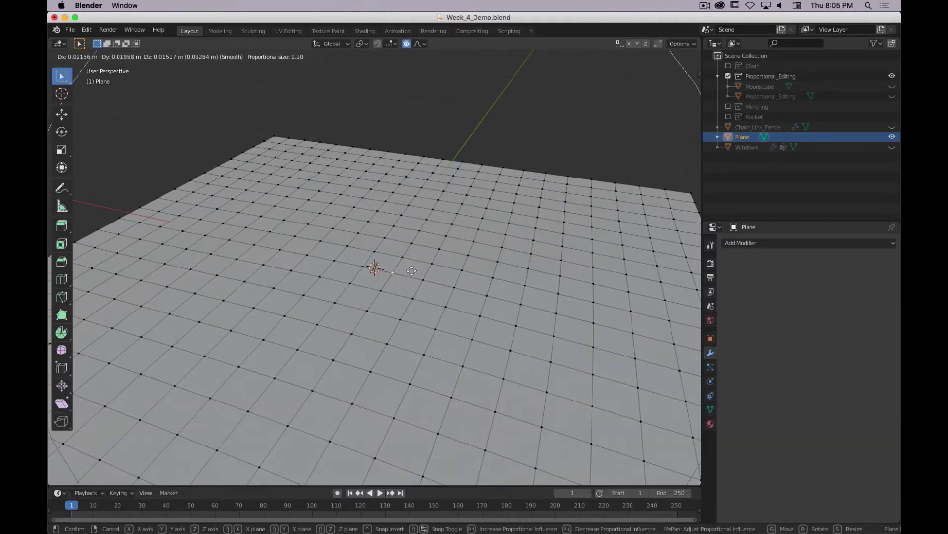
key(z)
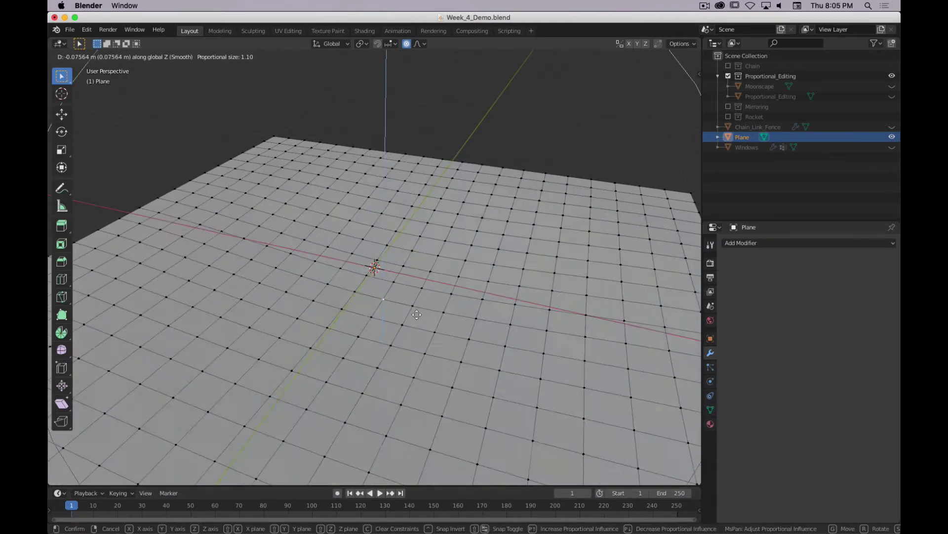
scroll(425, 203, up, 5)
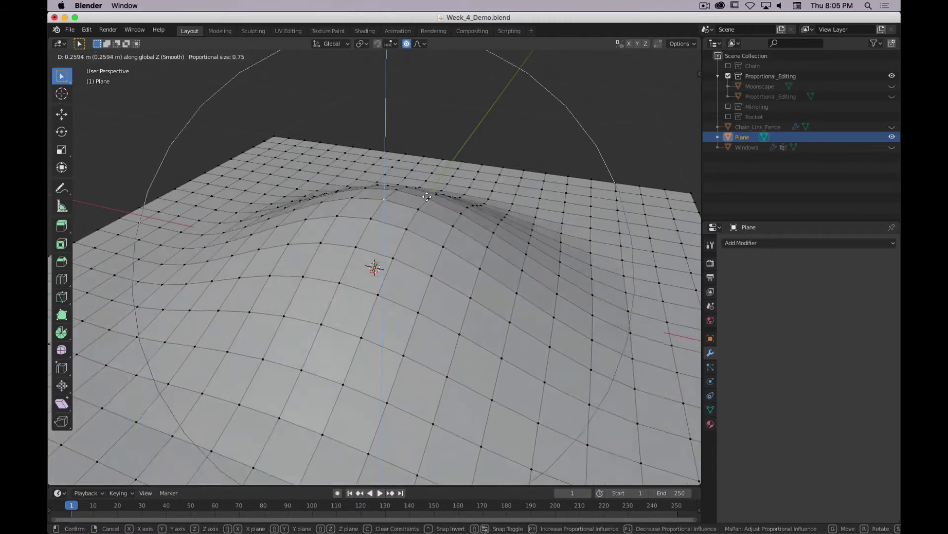
scroll(428, 198, up, 8)
scroll(428, 197, down, 8)
scroll(427, 198, up, 8)
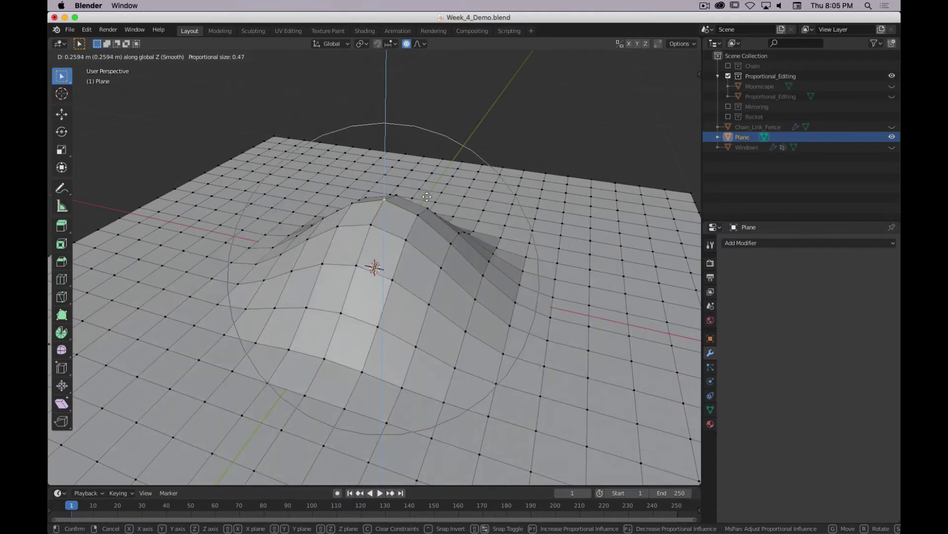
scroll(427, 193, down, 5)
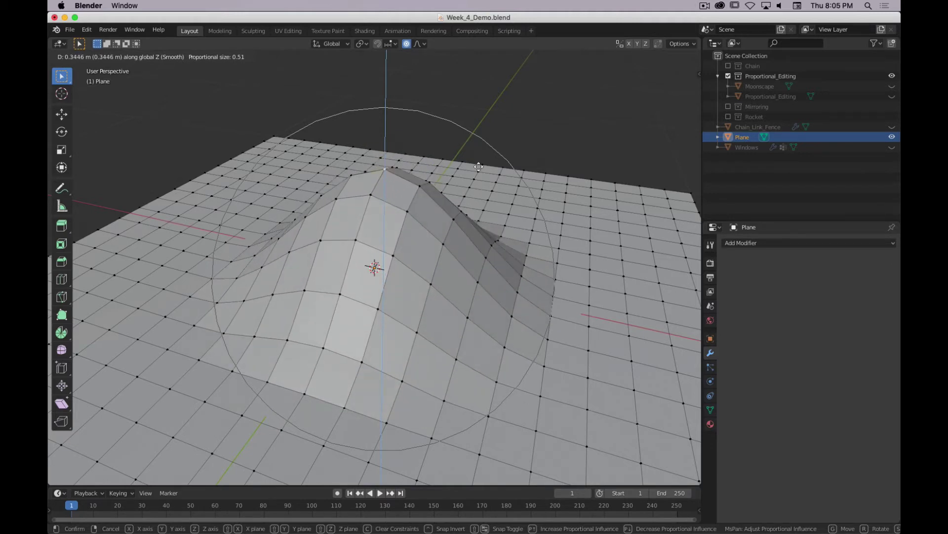
scroll(478, 166, down, 1)
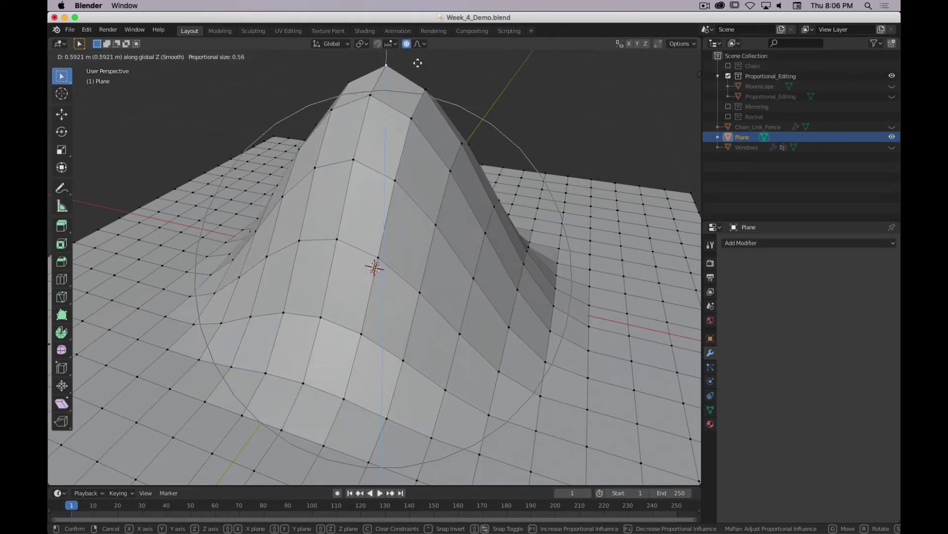
click(414, 58)
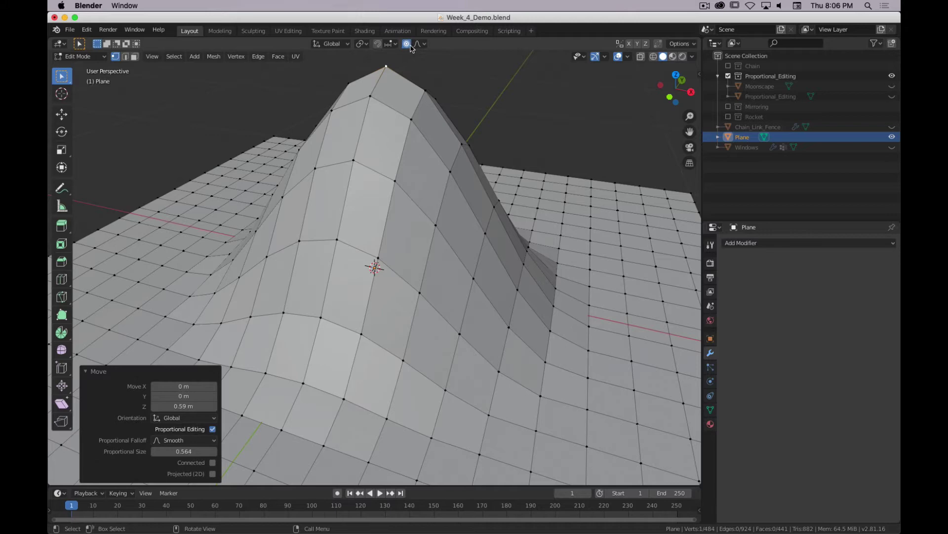
Inspect the peak from the front view, then undo the raise to flatten the plane.
middle_drag(422, 219, 459, 213)
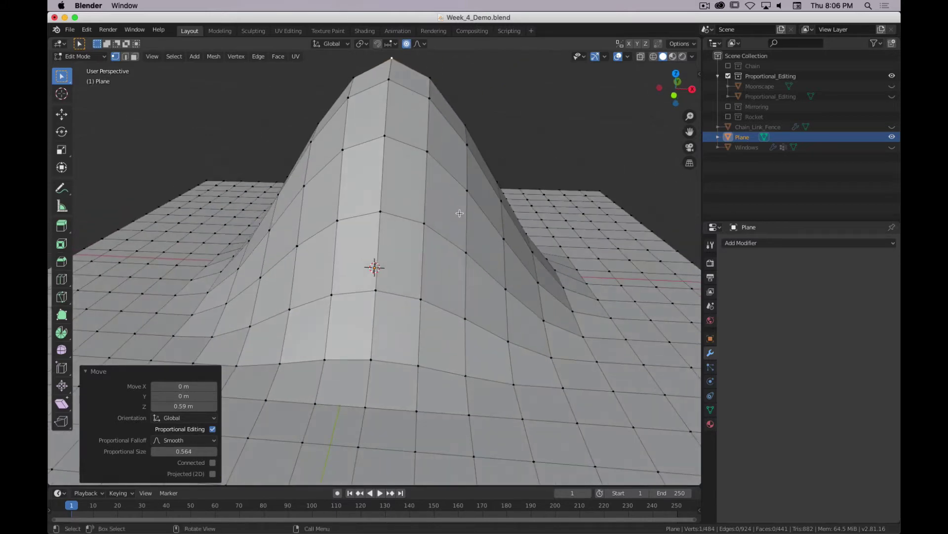
key(KP_1)
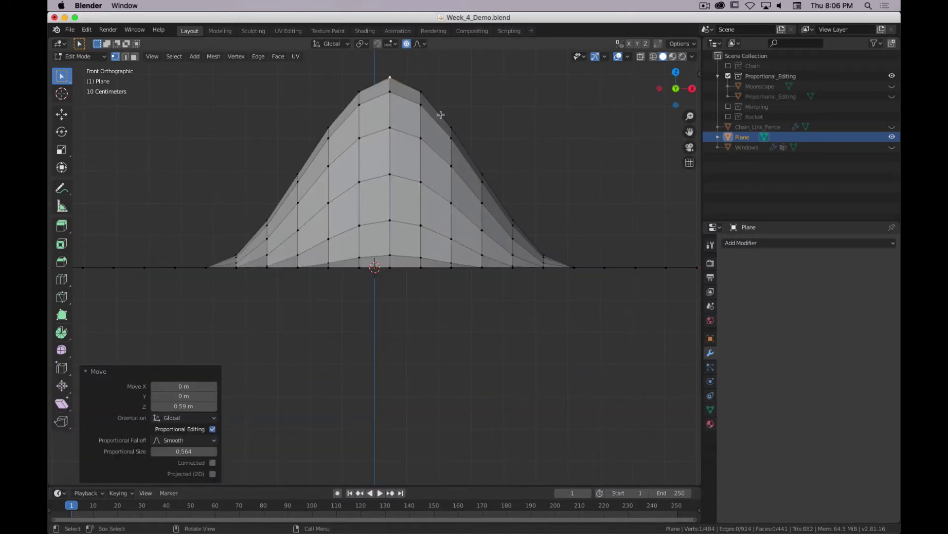
middle_drag(492, 138, 467, 169)
key(ctrl+z)
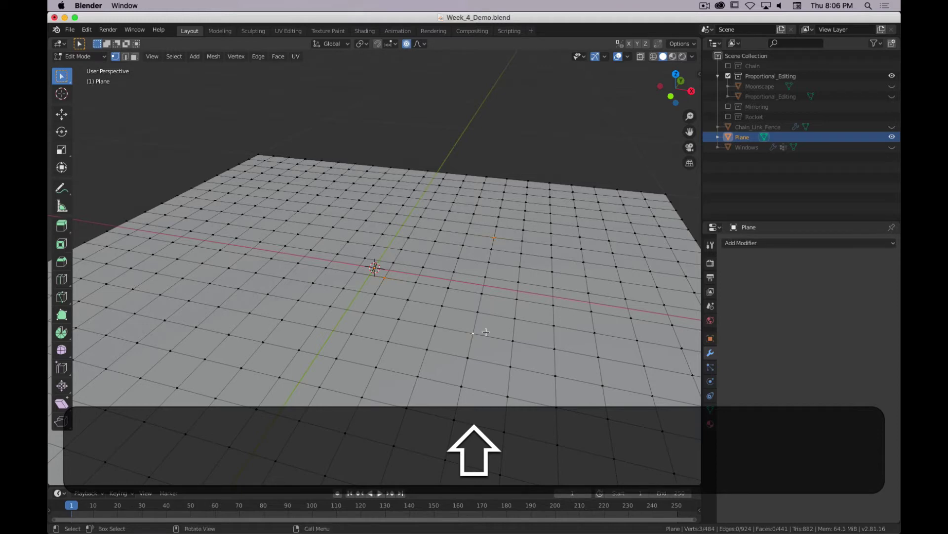
key(g)
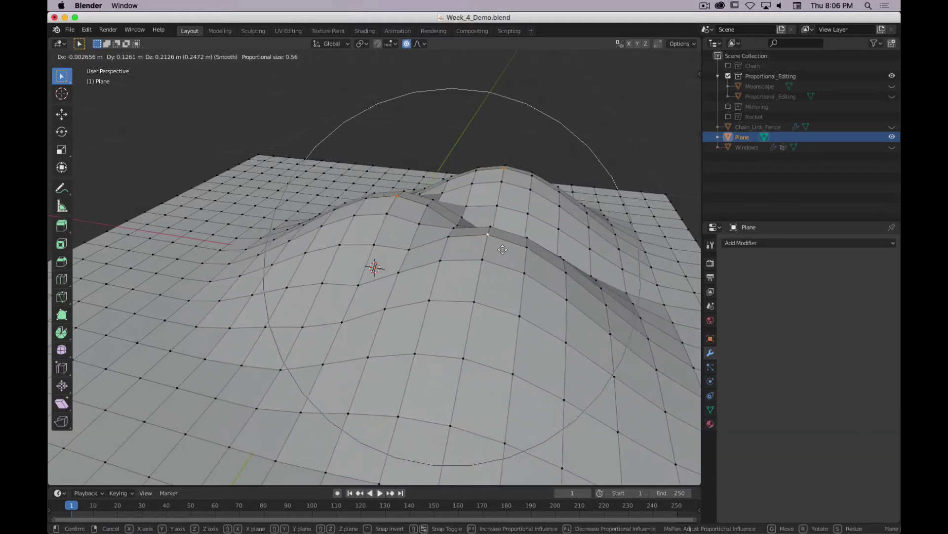
scroll(473, 374, up, 7)
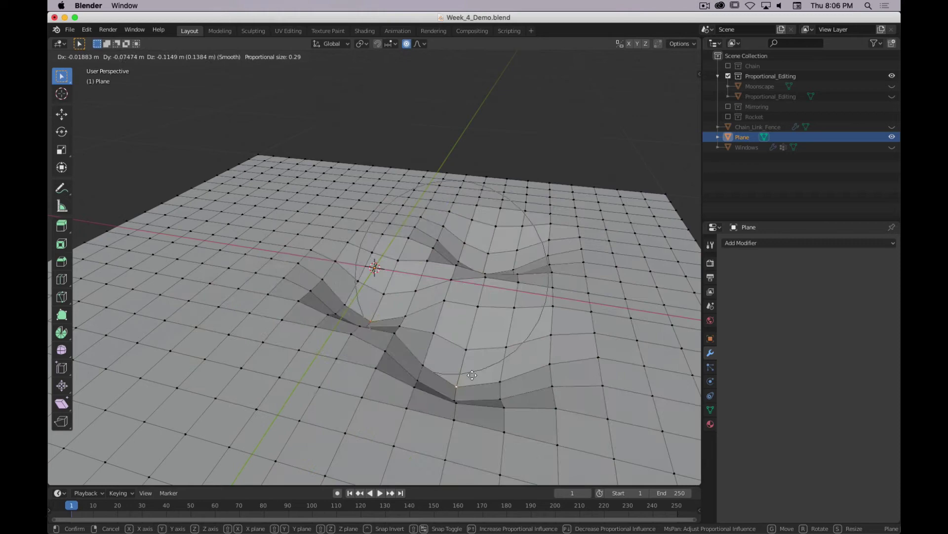
scroll(475, 368, down, 4)
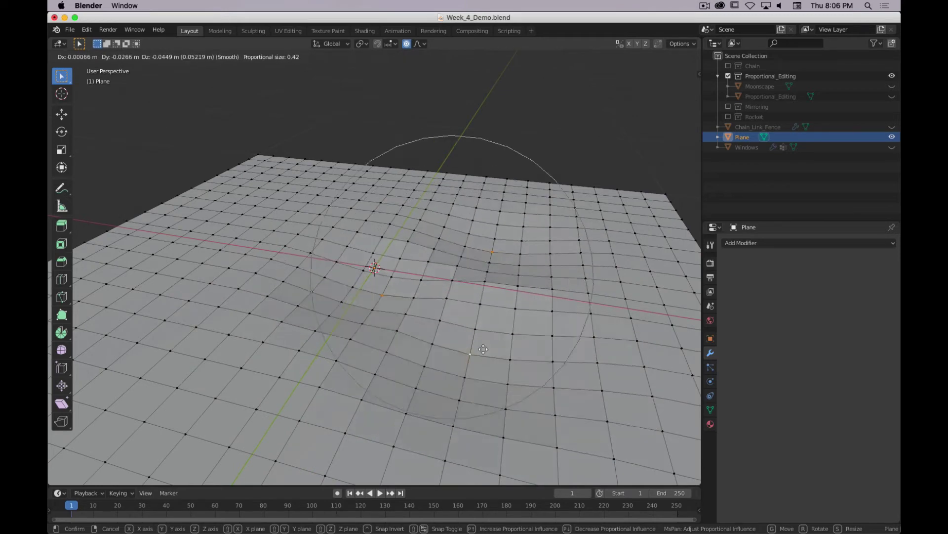
scroll(484, 350, down, 4)
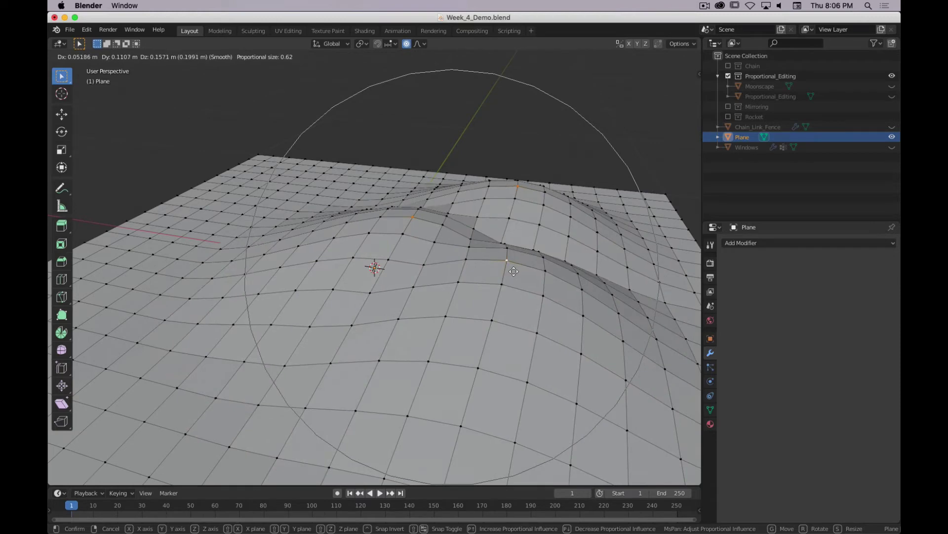
right_click(524, 227)
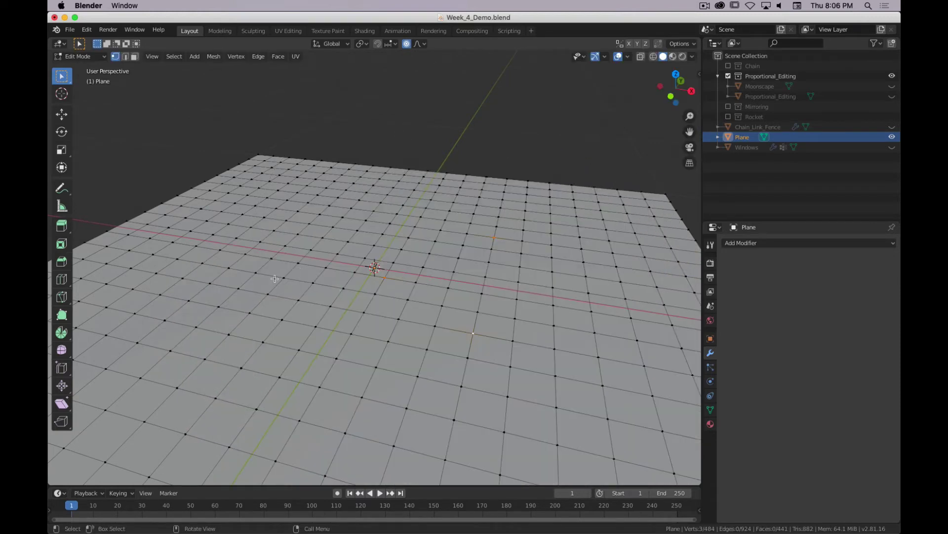
scroll(287, 205, up, 2)
scroll(290, 207, down, 4)
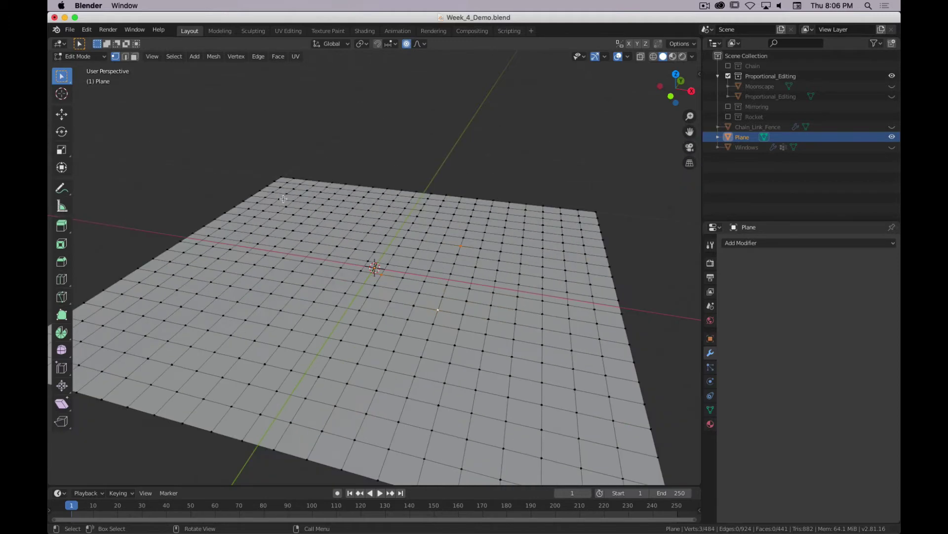
key(super+period)
click(420, 44)
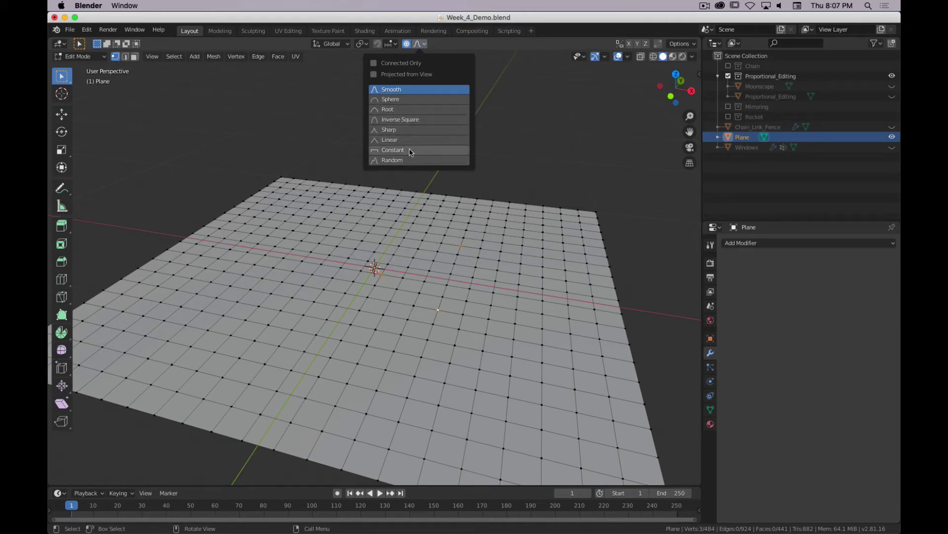
click(416, 89)
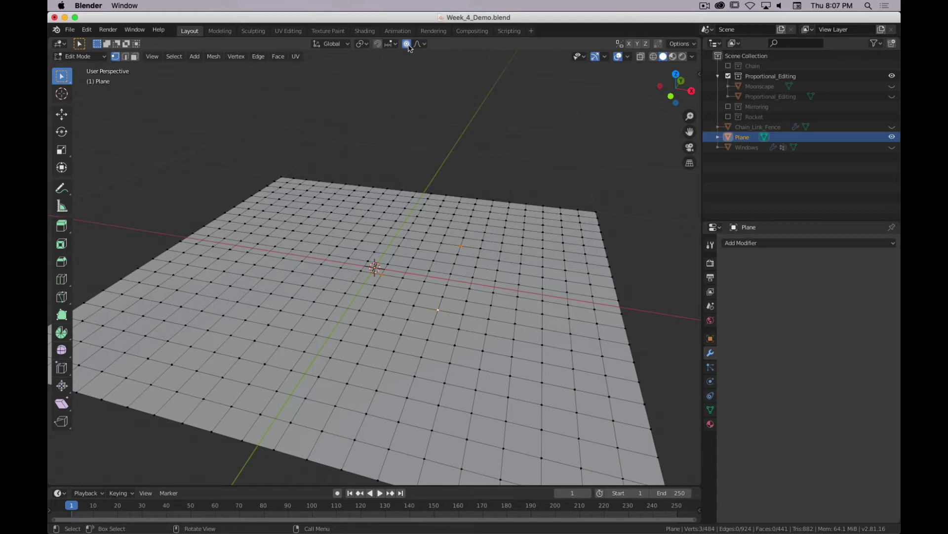
scroll(456, 218, down, 7)
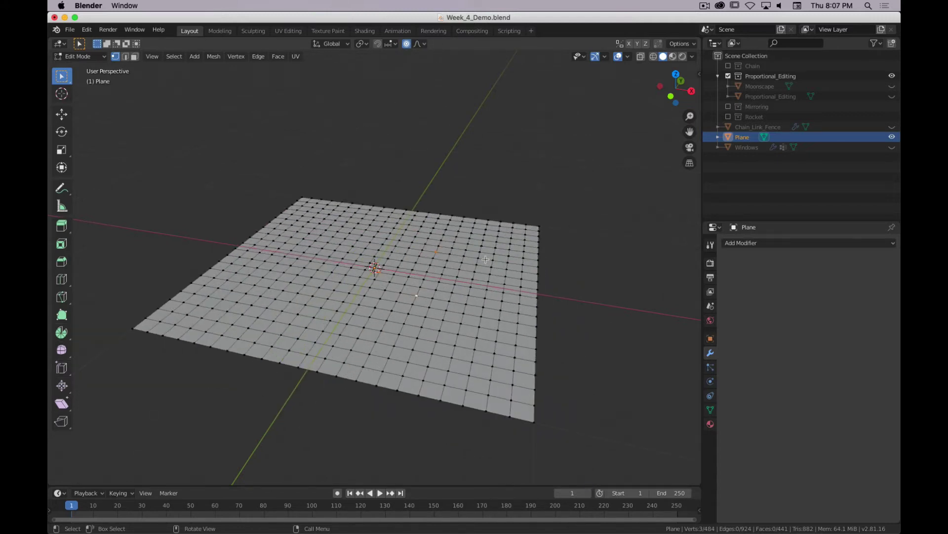
In Object Mode, add an Array modifier with Count 8 and Relative Offset 1.2, then apply it.
key(Tab)
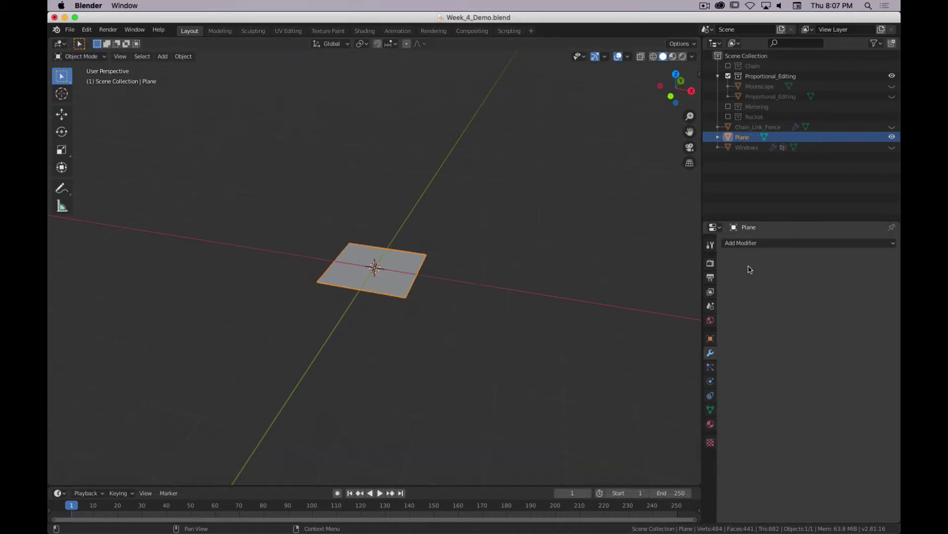
click(751, 245)
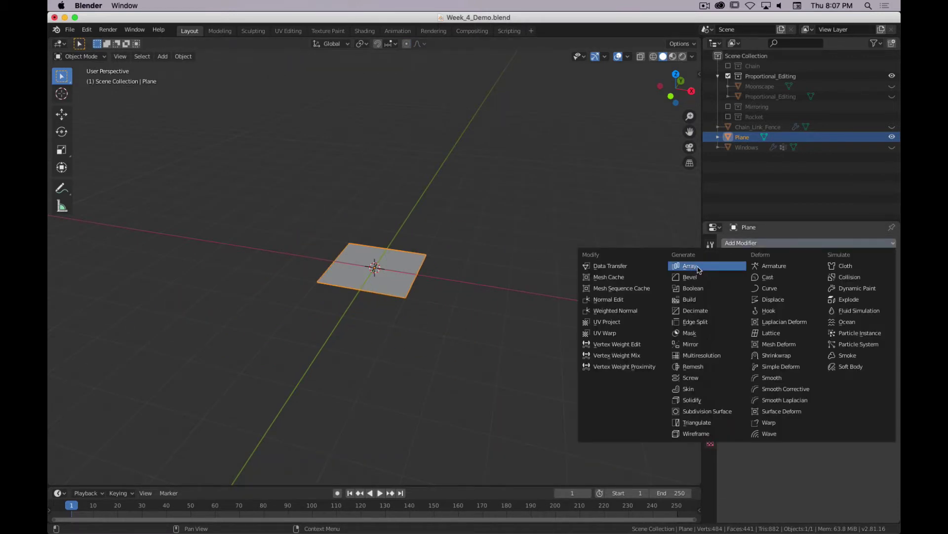
click(690, 267)
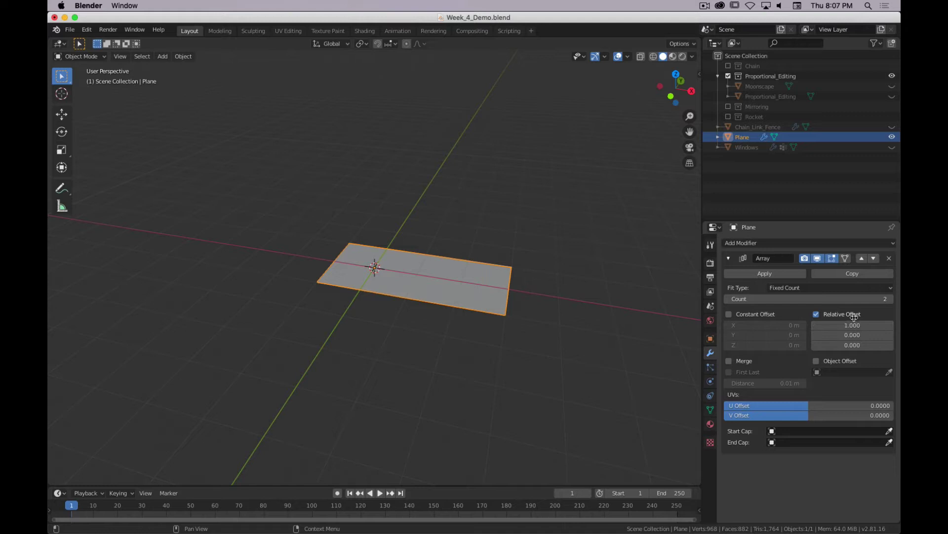
click(870, 298)
text(8)
key(Return)
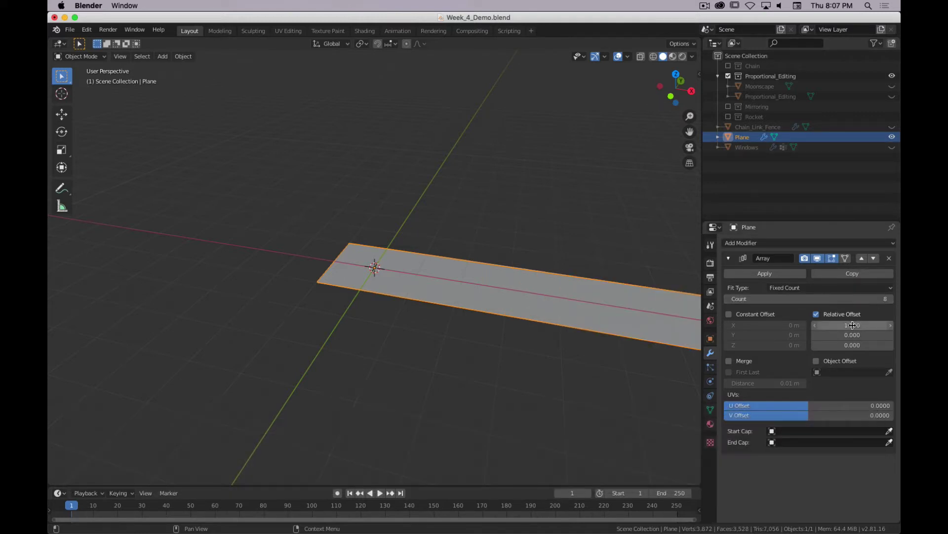
text(1.2)
key(Return)
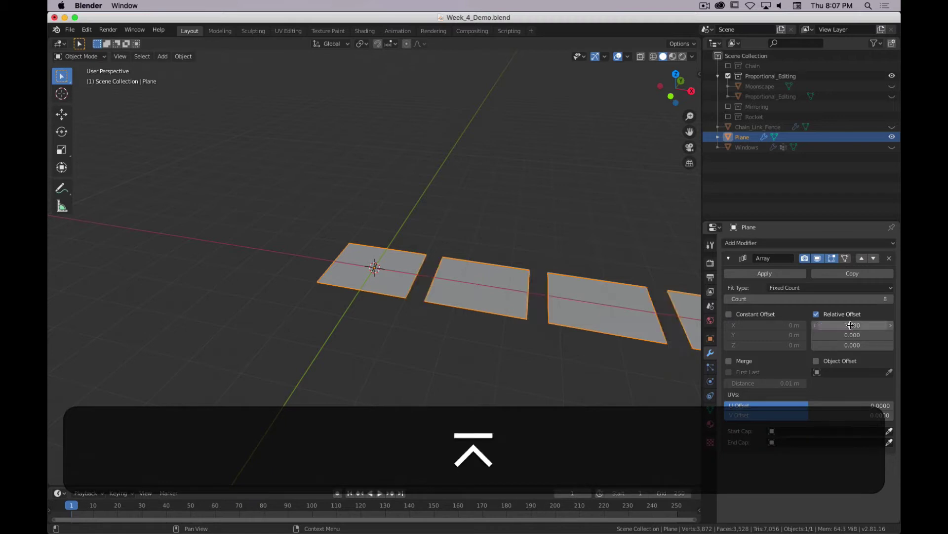
shift+middle_drag(483, 368, 478, 369)
scroll(307, 343, down, 5)
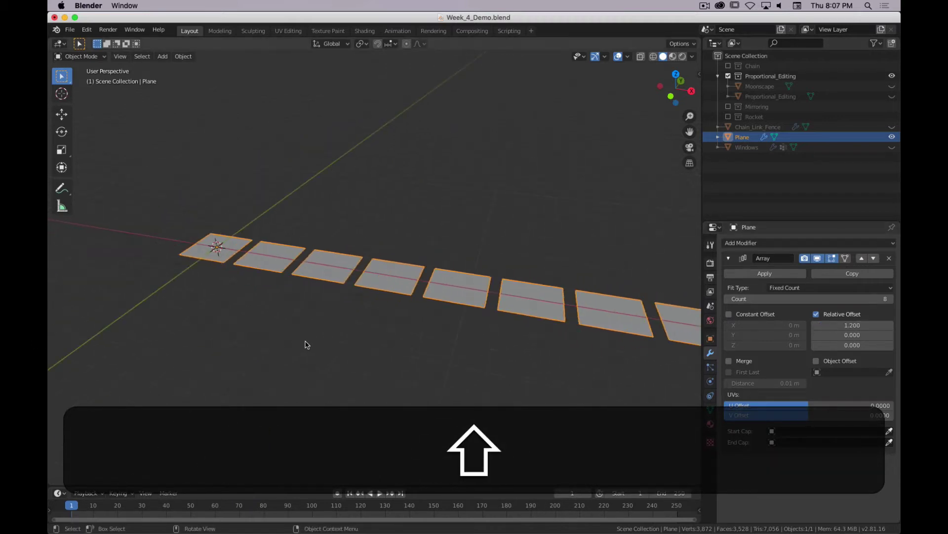
mouse_move(343, 344)
middle_down()
mouse_move(360, 328)
mouse_move(372, 349)
mouse_move(348, 347)
middle_up()
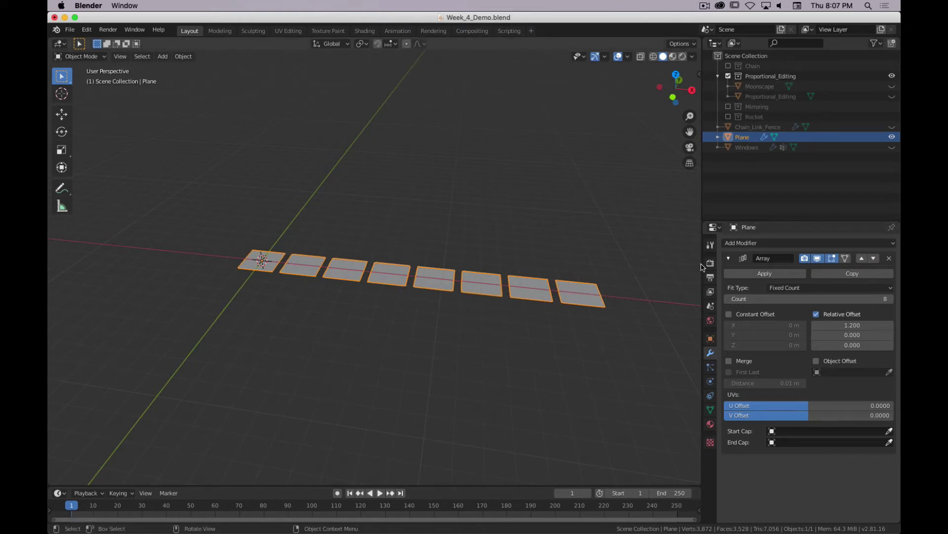
click(772, 274)
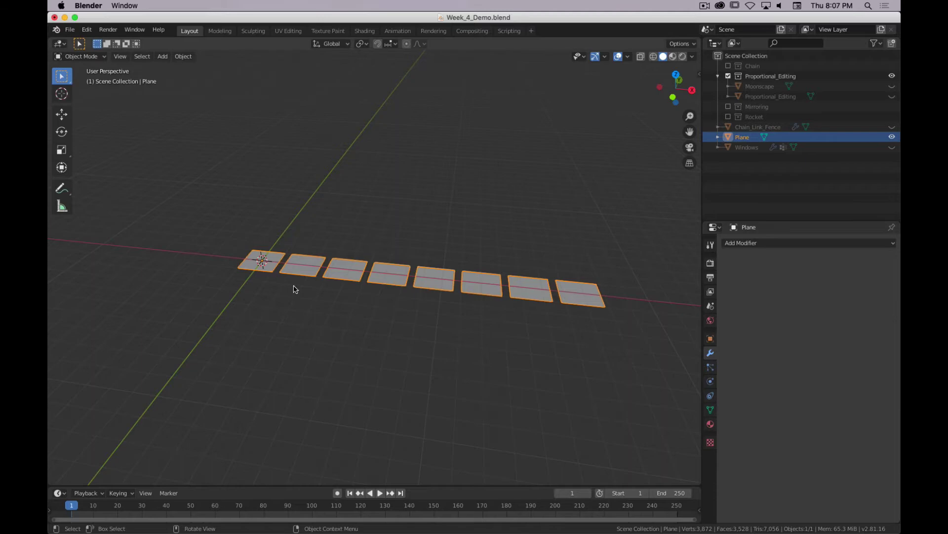
Enter Edit Mode on the arrayed planes and frame the first tile, cancelling a trial vertical move.
key(Tab)
scroll(318, 291, up, 5)
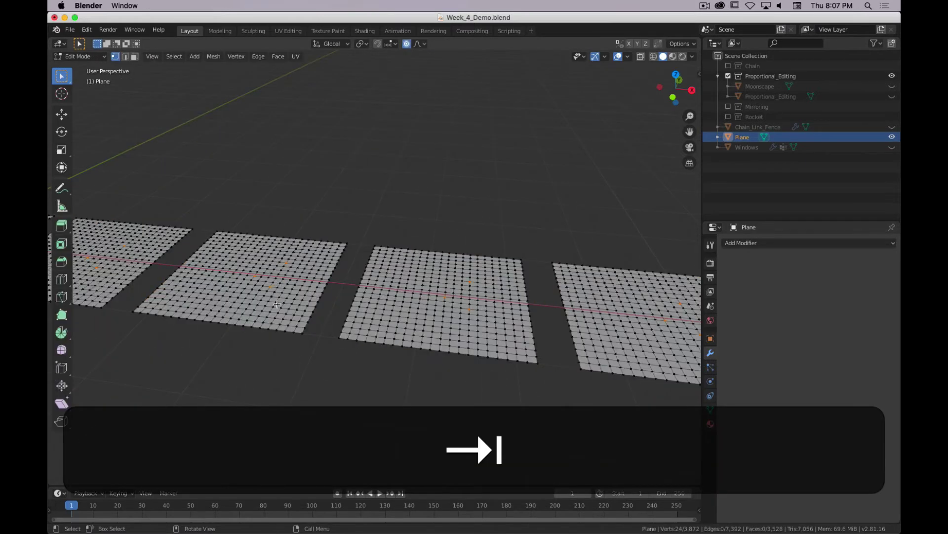
key(Tab)
shift+middle_drag(231, 328, 367, 314)
scroll(339, 296, up, 5)
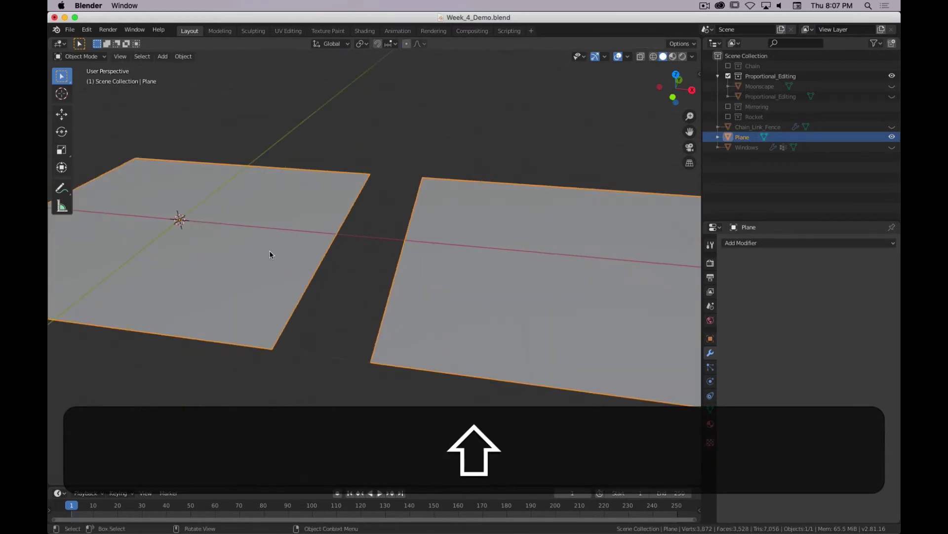
key(Tab)
key(Tab)
scroll(278, 252, up, 5)
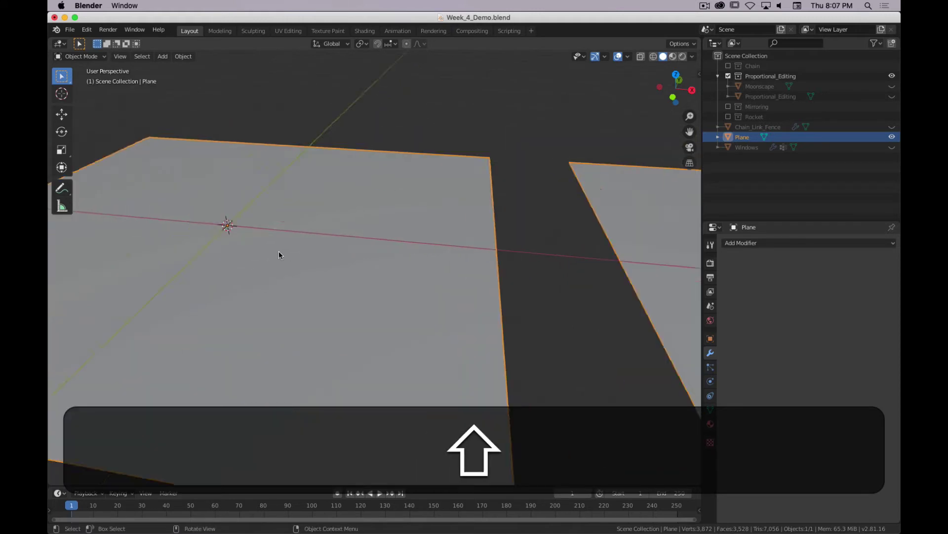
scroll(269, 251, down, 5)
key(Tab)
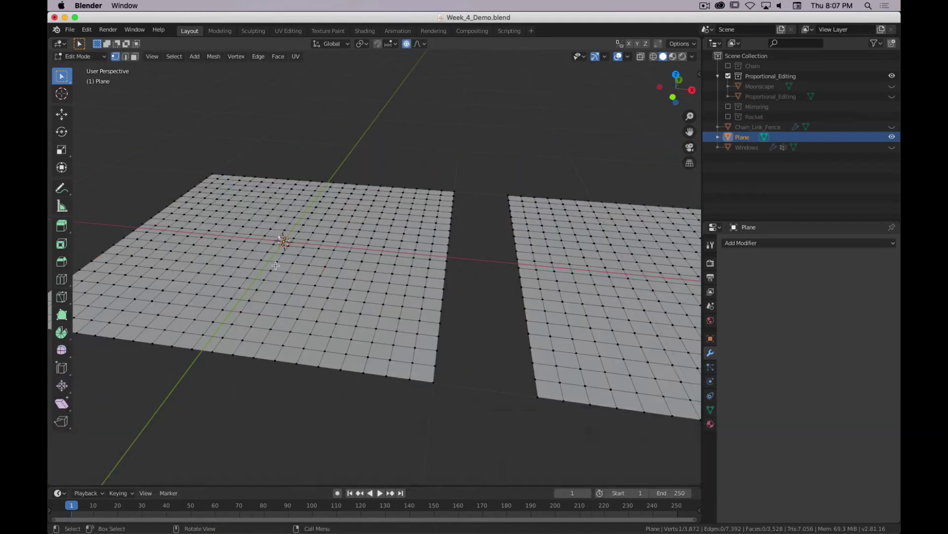
key(g)
key(z)
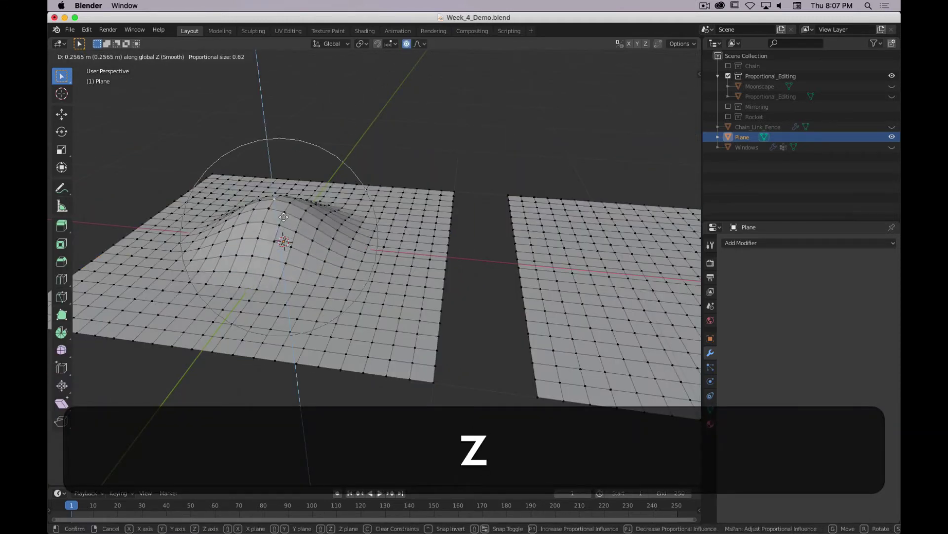
right_click(306, 249)
middle_drag(306, 249, 346, 290)
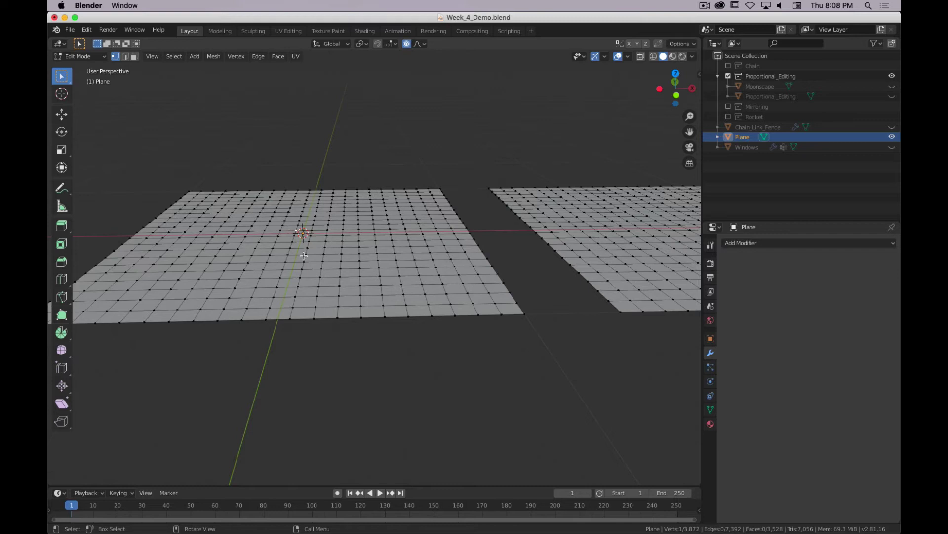
Raise the first plane's centre vertex 0.5 m on Z into a smooth bump.
key(g)
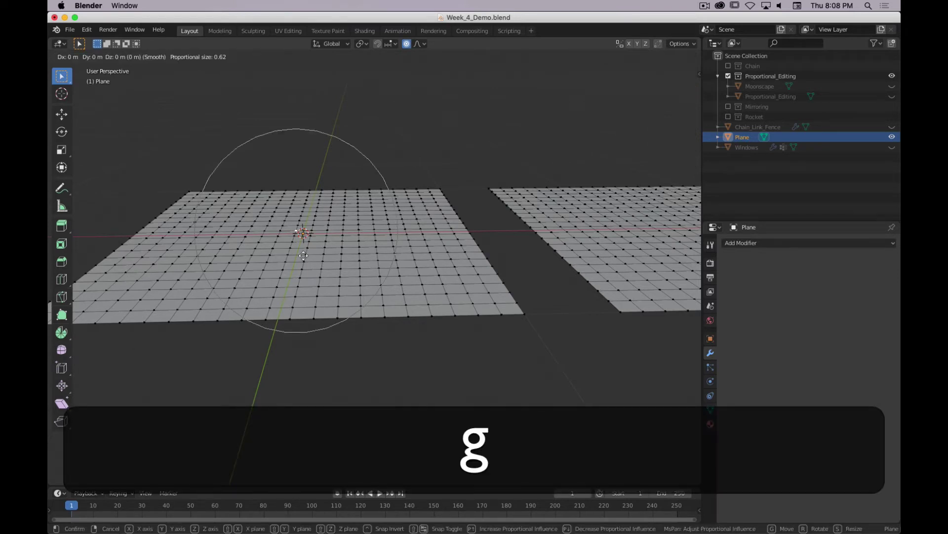
key(z)
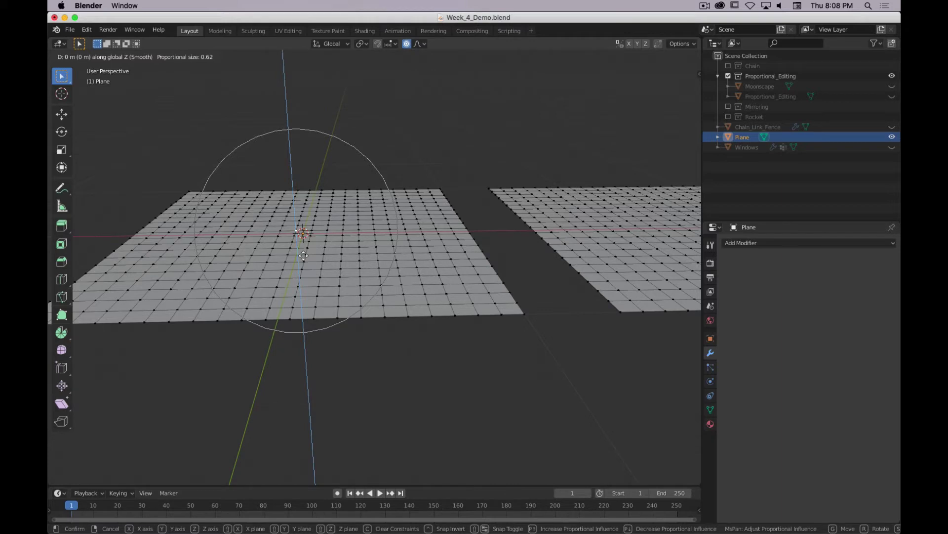
text(1)
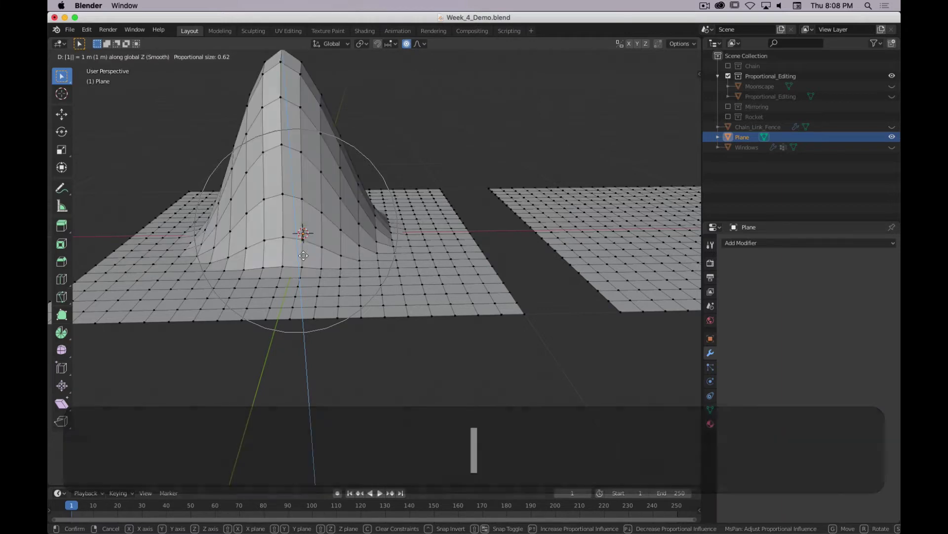
key(Escape)
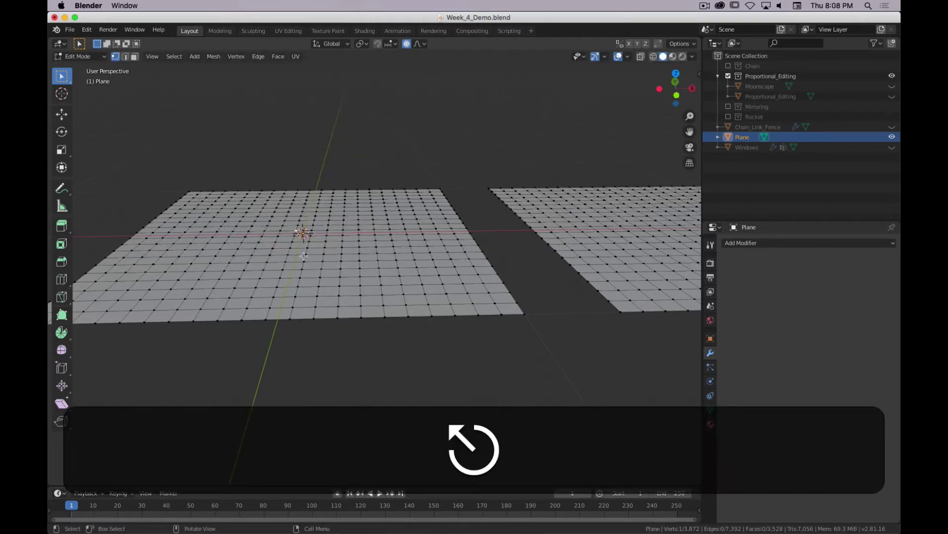
text(gz.5)
key(Return)
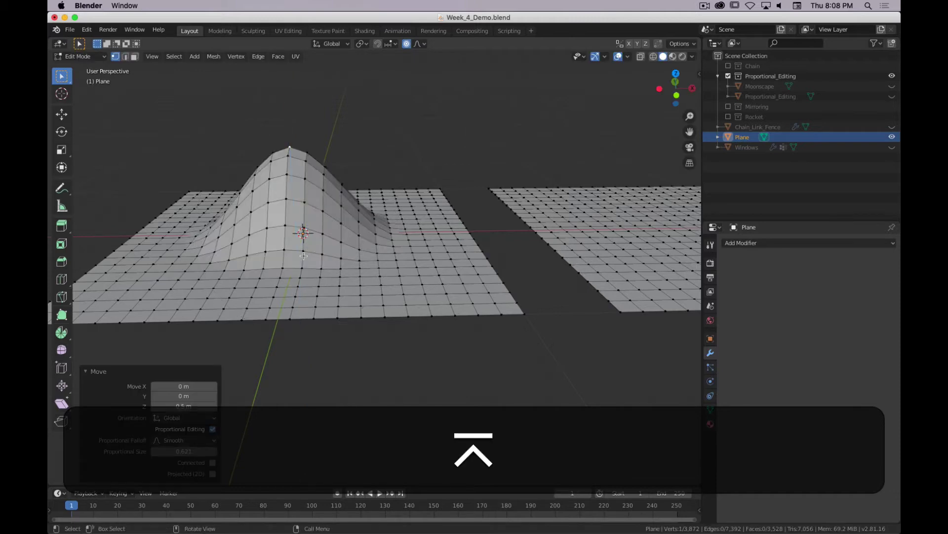
Orbit around the new bump and pan to the flat second plane.
scroll(322, 275, down, 7)
middle_drag(349, 297, 369, 289)
scroll(355, 297, up, 4)
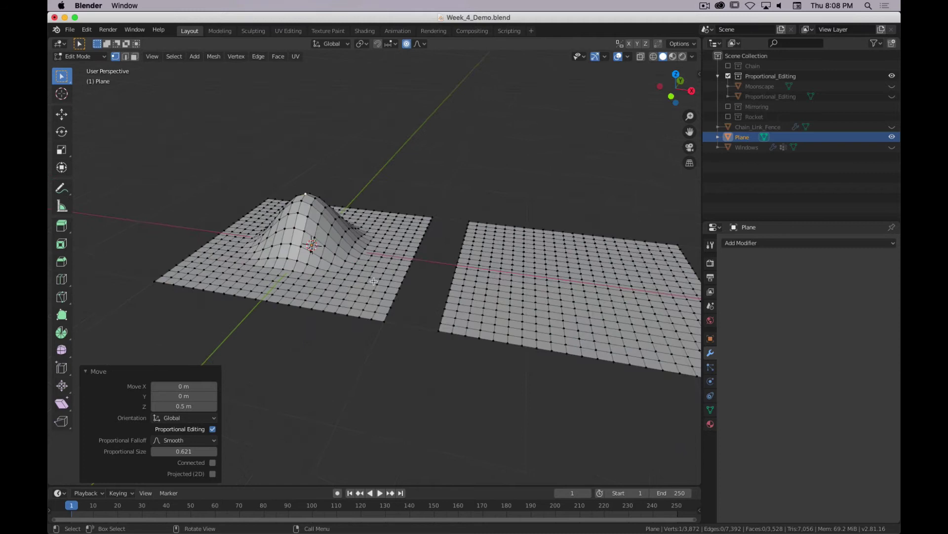
shift+middle_drag(618, 308, 513, 293)
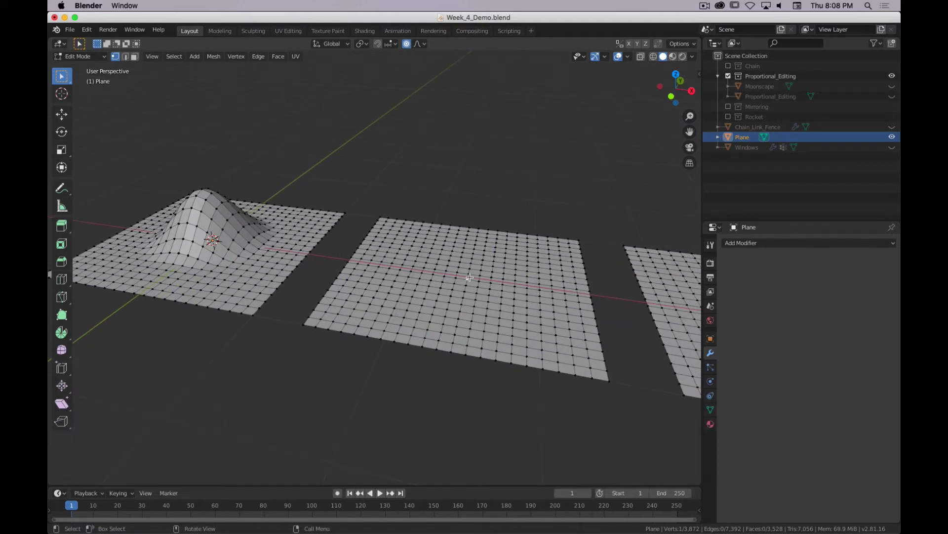
Switch falloff to Sphere and raise the second plane's centre 0.5 m.
click(421, 45)
click(409, 101)
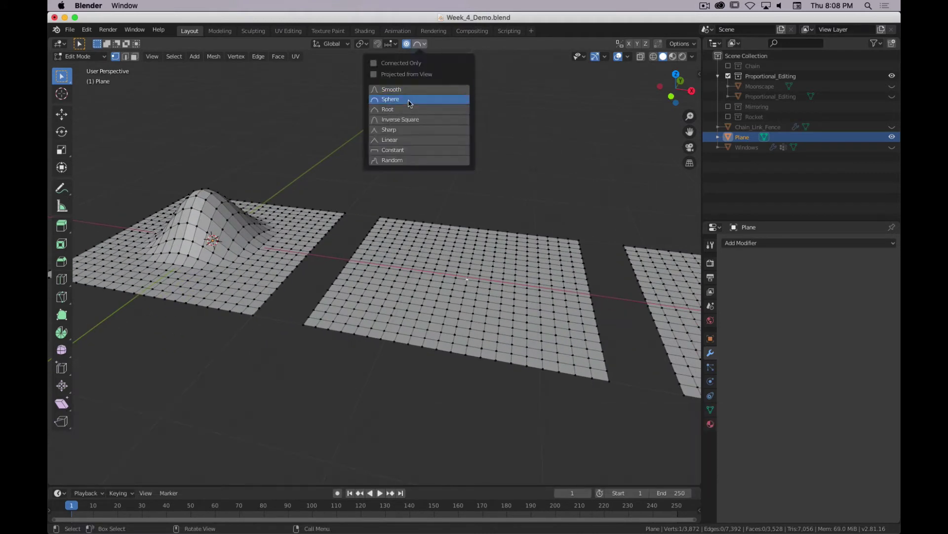
text(g)
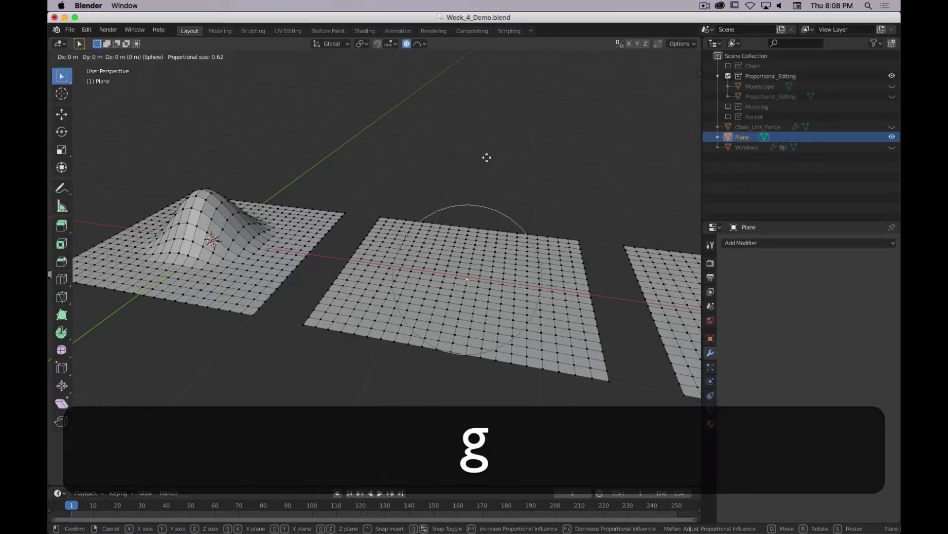
text(z.5)
key(Return)
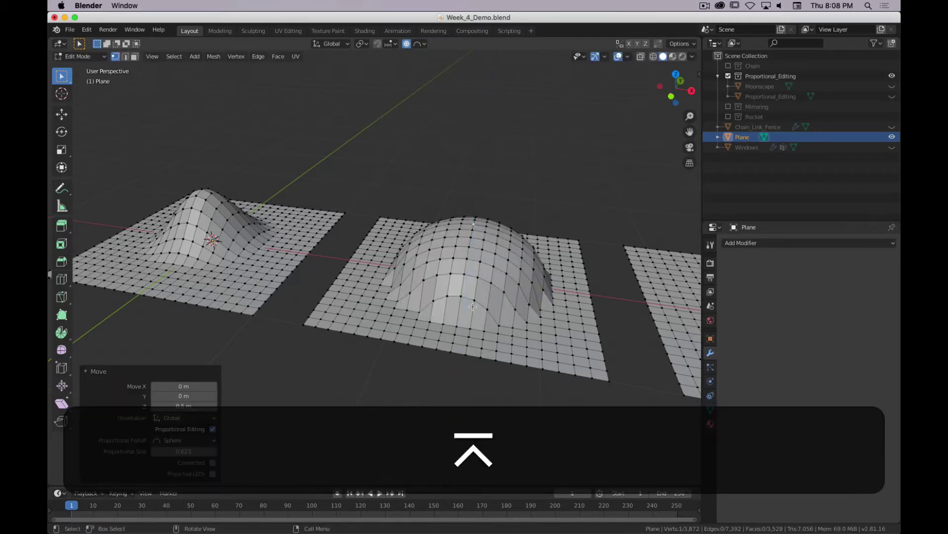
scroll(465, 336, down, 5)
middle_drag(455, 364, 493, 315)
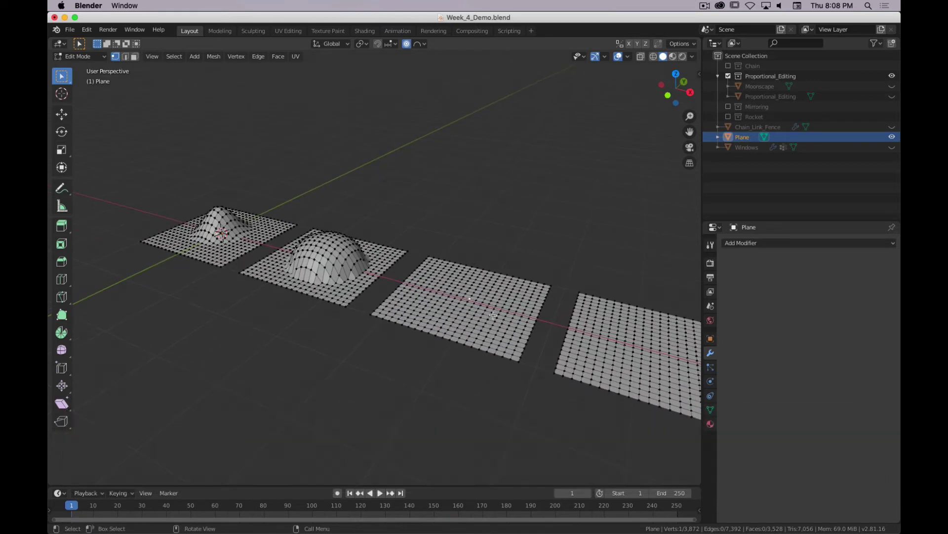
Use Root falloff to raise a 0.5 m dome on the third plane.
click(424, 44)
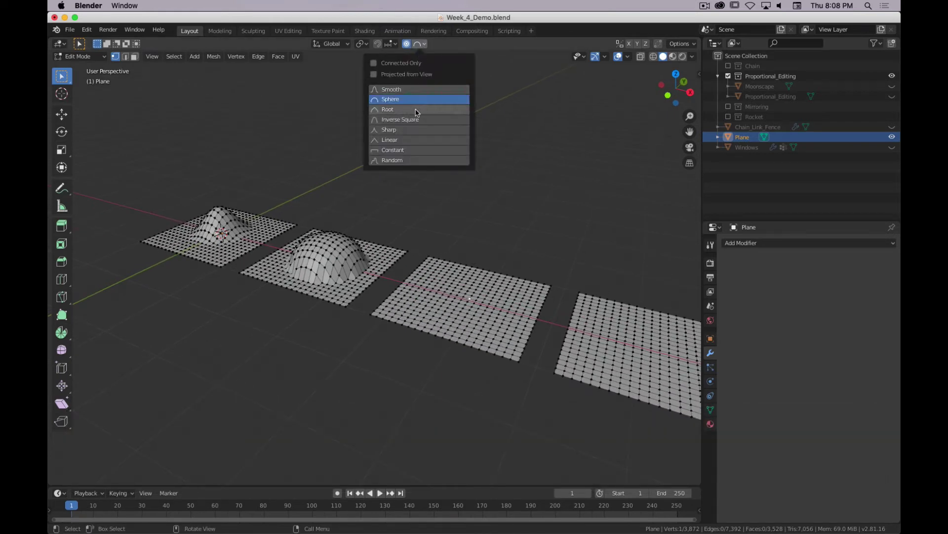
text(g)
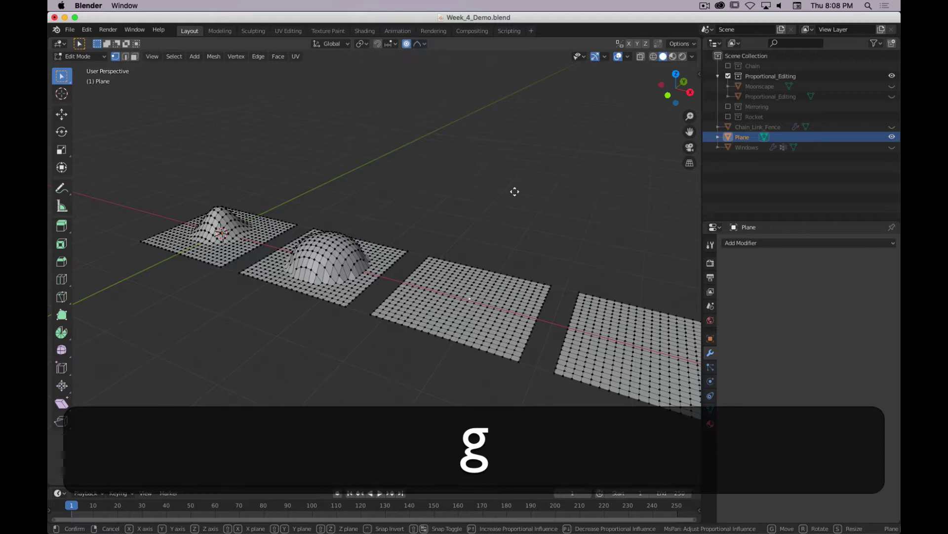
text(z.5)
key(Return)
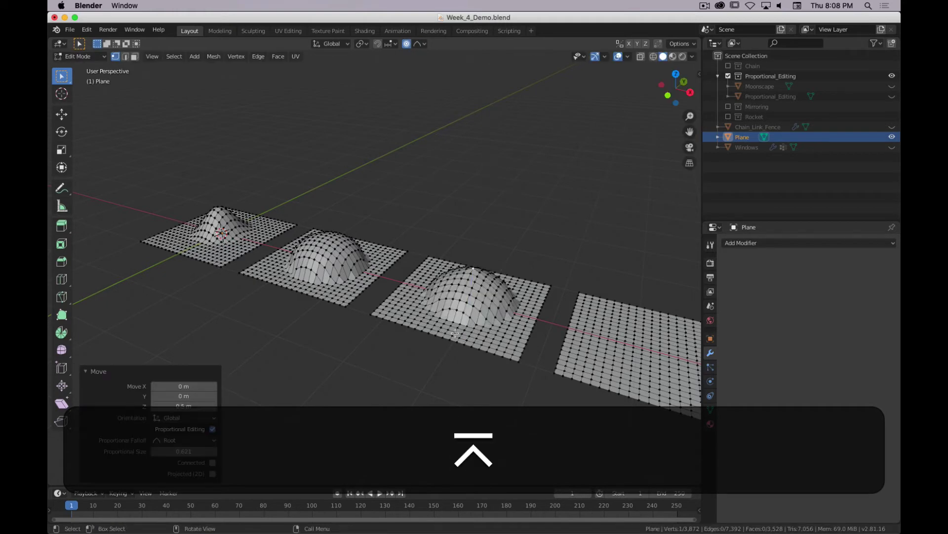
middle_drag(455, 333, 459, 306)
shift+middle_drag(519, 268, 402, 277)
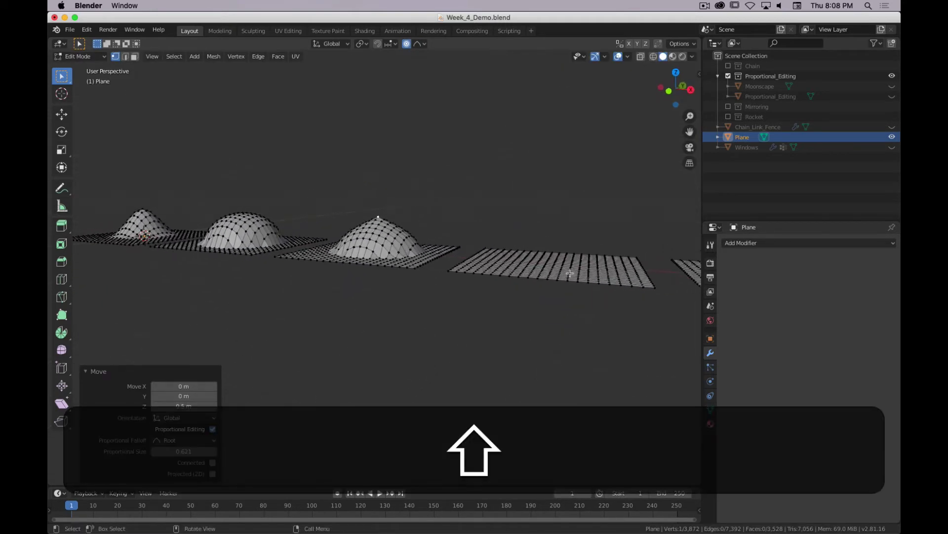
middle_drag(549, 265, 543, 376)
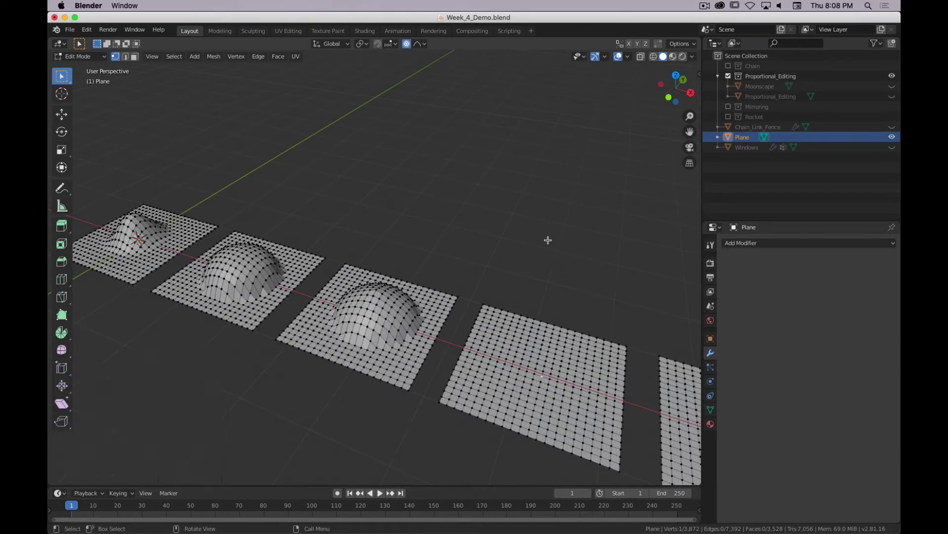
Switch to Inverse Square falloff and raise a 0.5 m dome on the fourth plane.
click(418, 45)
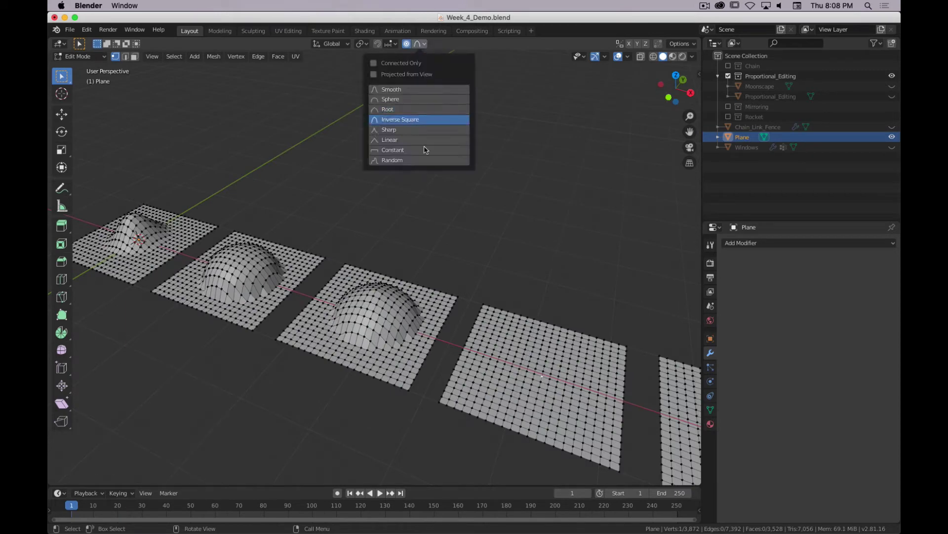
shift+middle_drag(566, 245, 447, 190)
text(g)
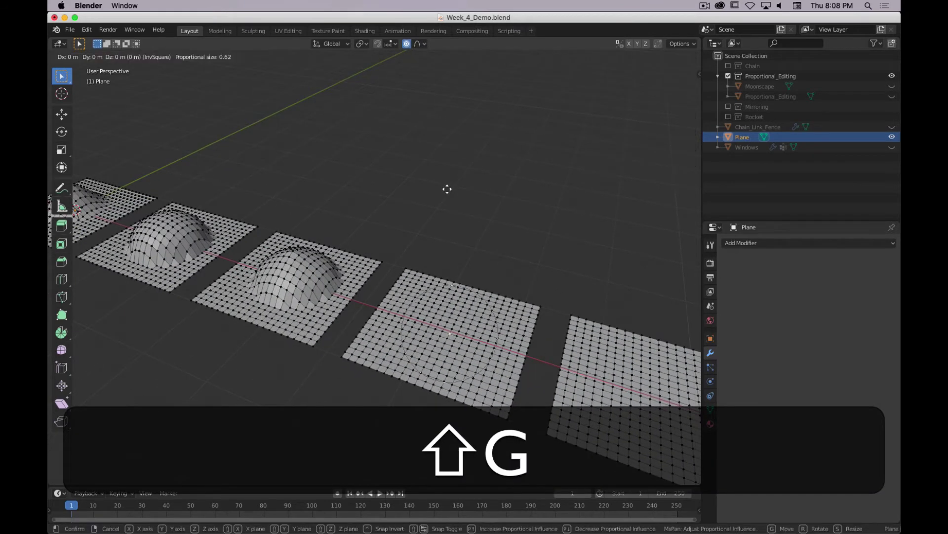
text(z.5)
key(Return)
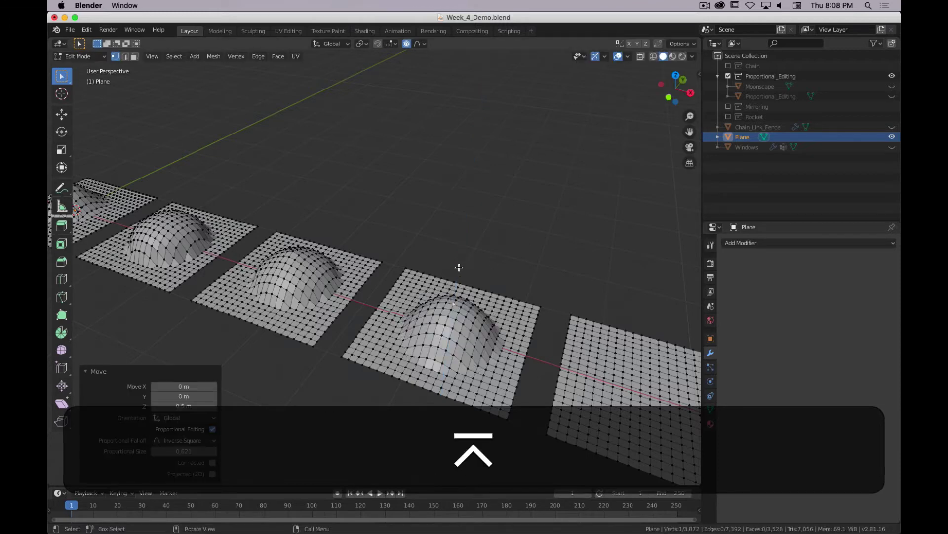
middle_drag(459, 267, 484, 234)
shift+middle_drag(570, 235, 486, 314)
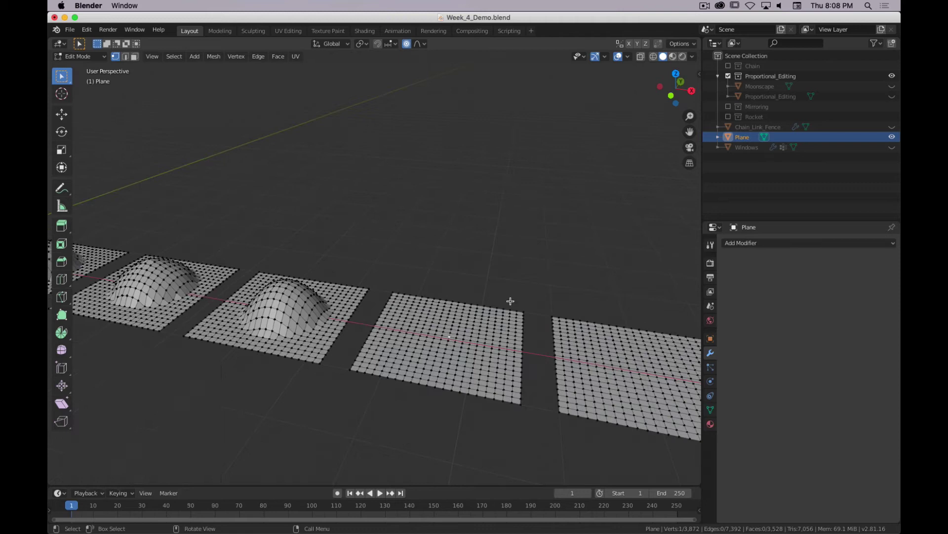
Switch falloff to Sharp and raise a 0.5 m spike on the fifth plane.
click(423, 45)
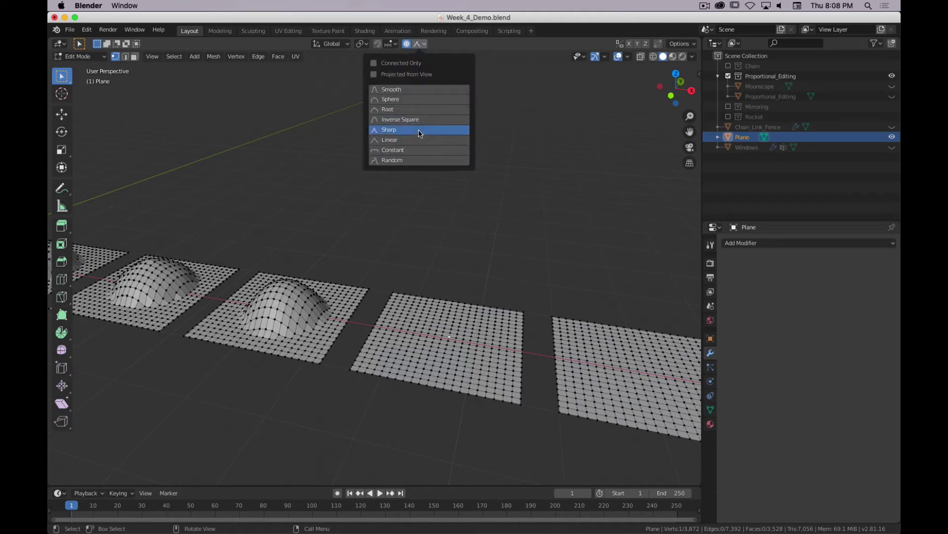
click(420, 133)
text(gz)
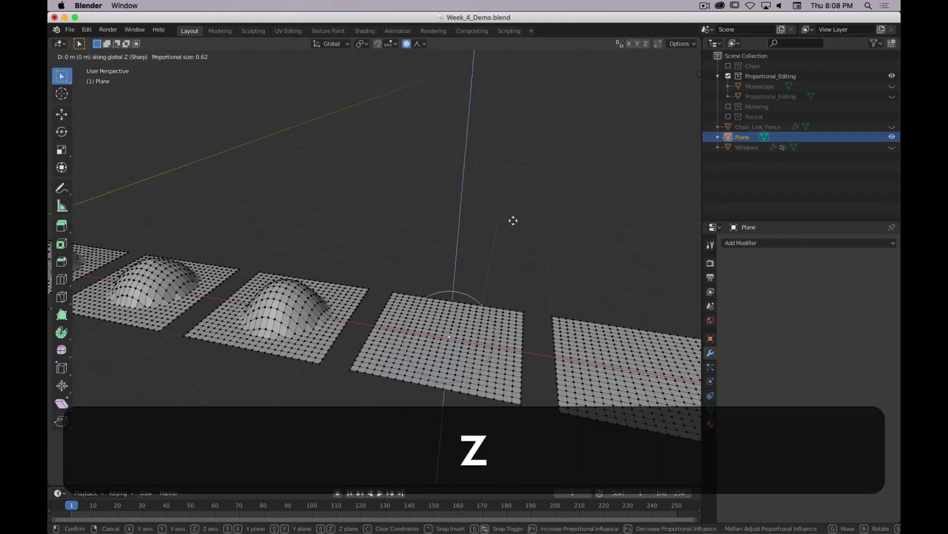
text(.5)
key(Return)
middle_drag(428, 353, 426, 326)
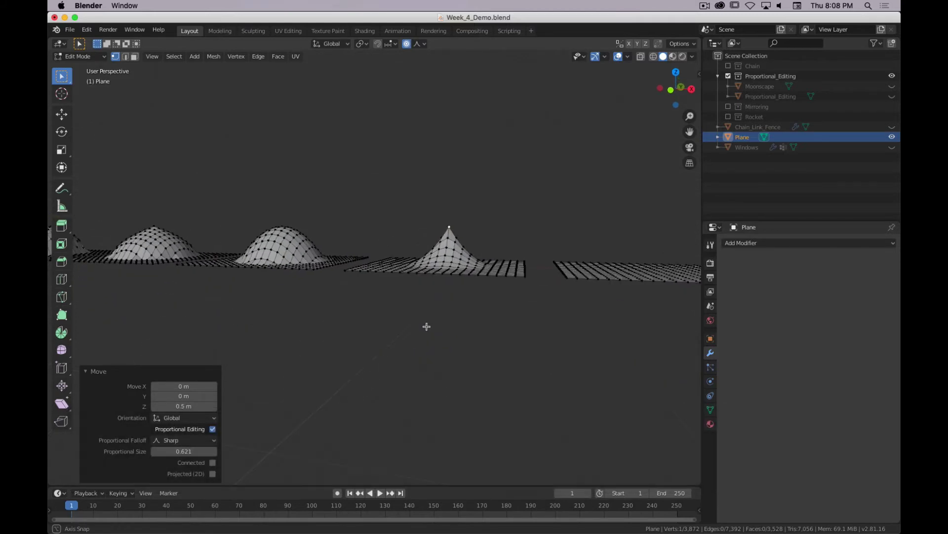
shift+middle_drag(508, 298, 401, 343)
Raise the sixth plane's centre vertex 0.5 m with Linear falloff into a cone.
click(390, 342)
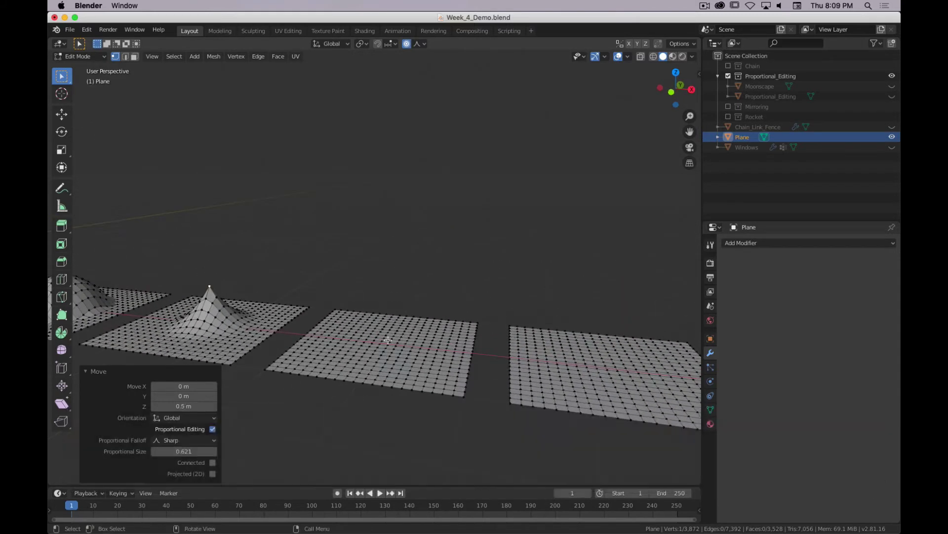
click(420, 45)
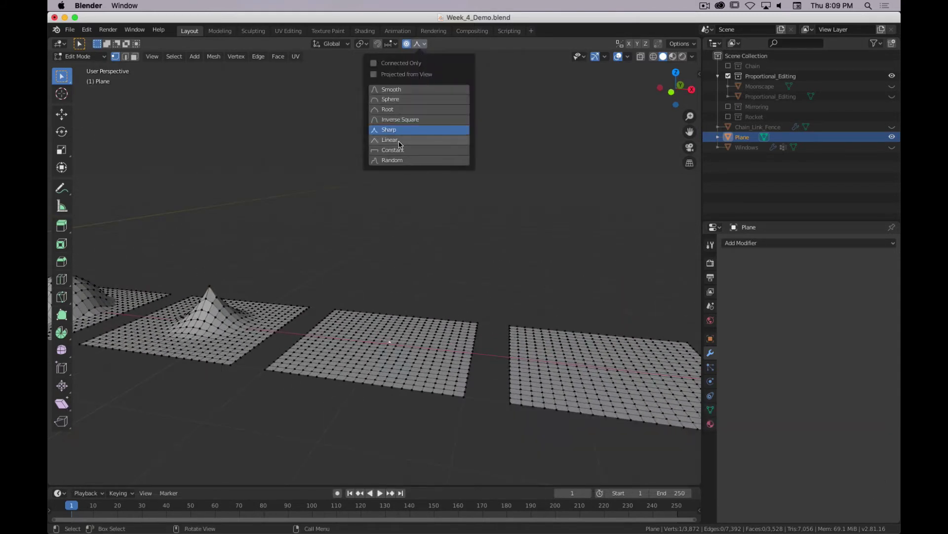
click(398, 140)
key(g)
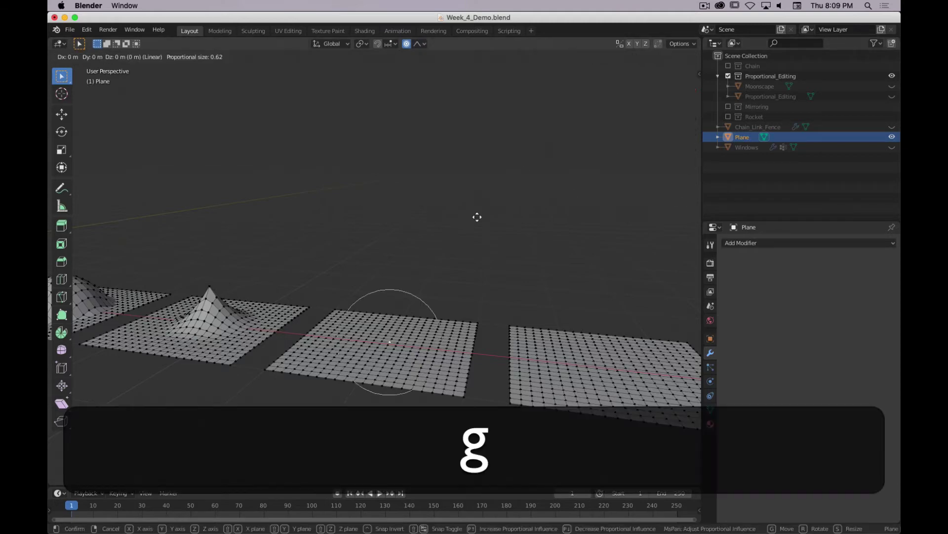
key(z)
key(period)
key(5)
key(Return)
alt+middle_drag(454, 334, 417, 286)
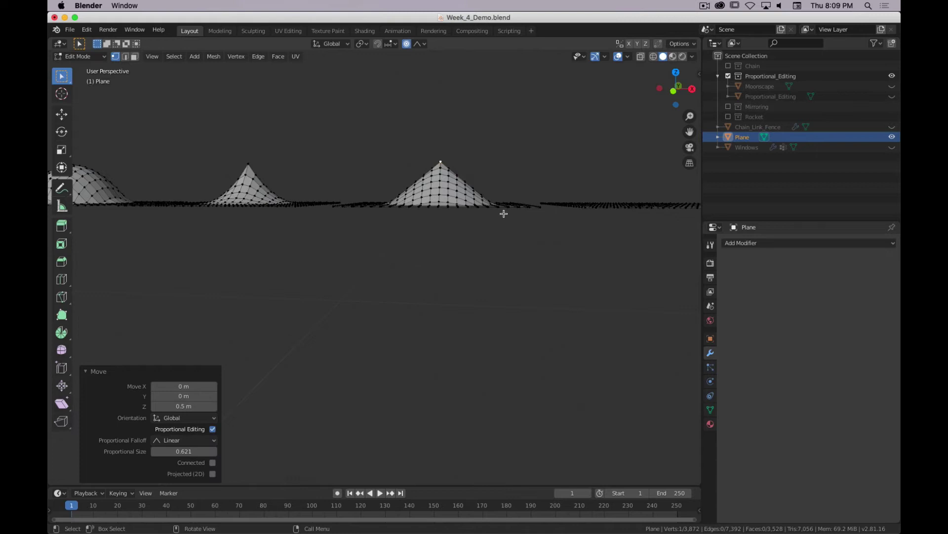
middle_drag(575, 209, 409, 300)
Raise the seventh plane's centre 0.5 m with Constant falloff into a flat-topped block.
click(403, 299)
click(420, 44)
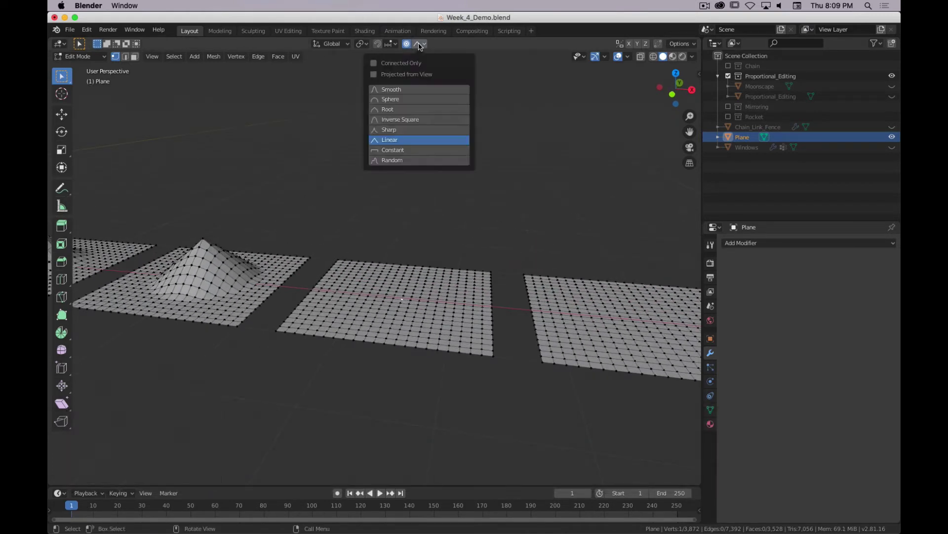
click(415, 150)
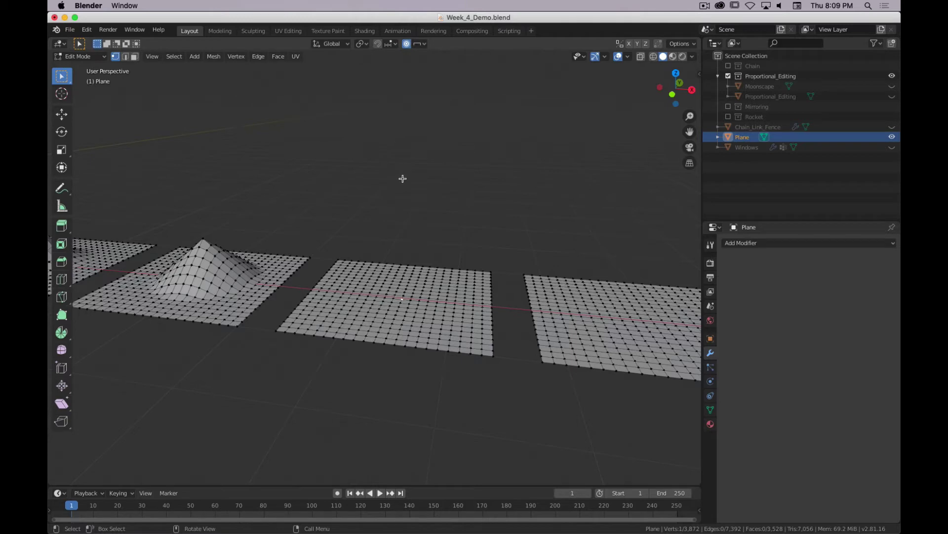
key(g)
key(z)
key(period)
key(5)
key(Return)
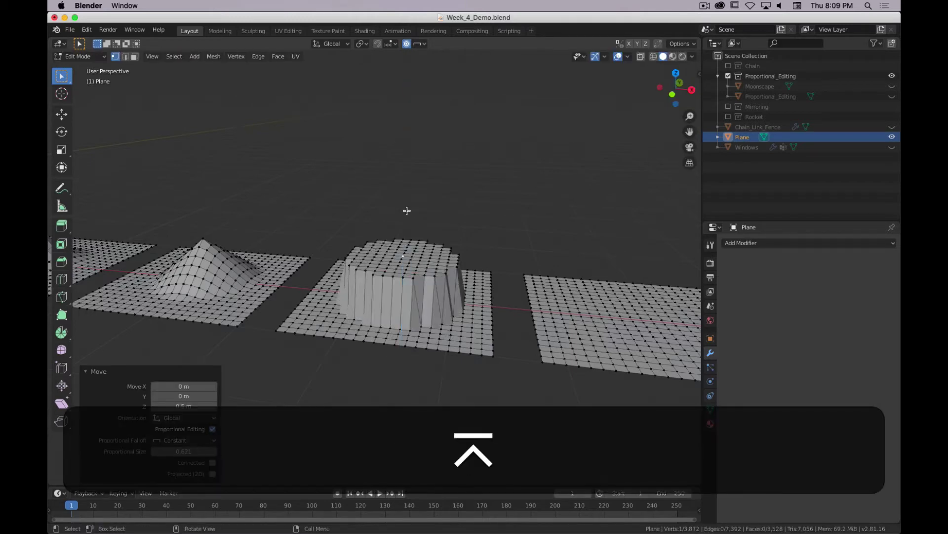
middle_drag(435, 326, 385, 286)
Raise the last plane's centre 0.5 m with Random falloff, then view all eight planes.
click(475, 298)
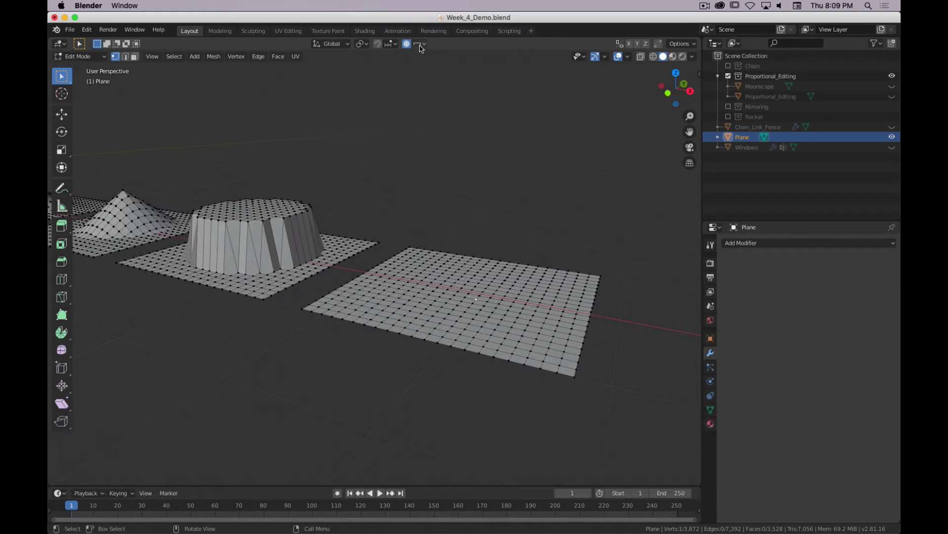
click(421, 45)
click(399, 161)
text(gz.5)
key(Return)
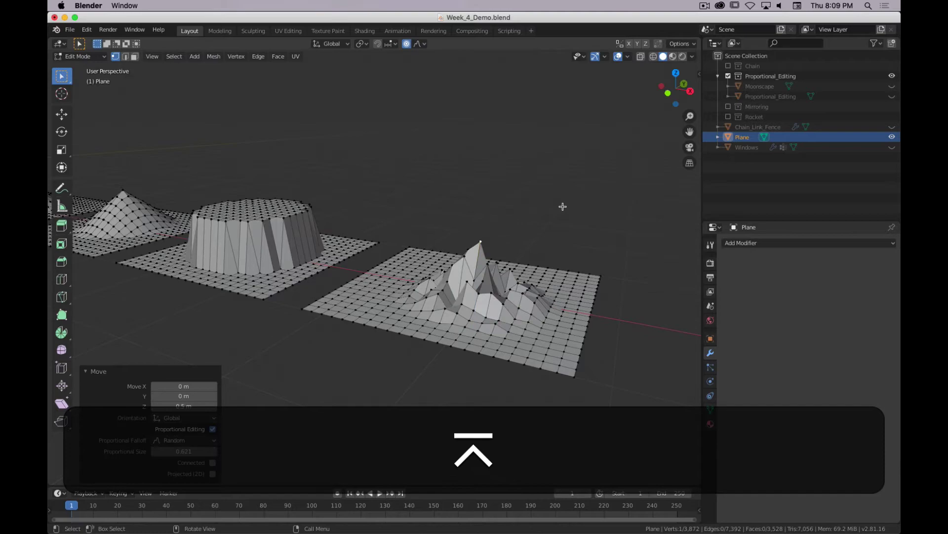
scroll(460, 302, down, 5)
middle_drag(325, 283, 321, 322)
shift+middle_drag(248, 322, 292, 292)
Raise the dome's top vertex along Z with proportional falloff, then inspect the row of planes.
shift+middle_drag(453, 311, 512, 219)
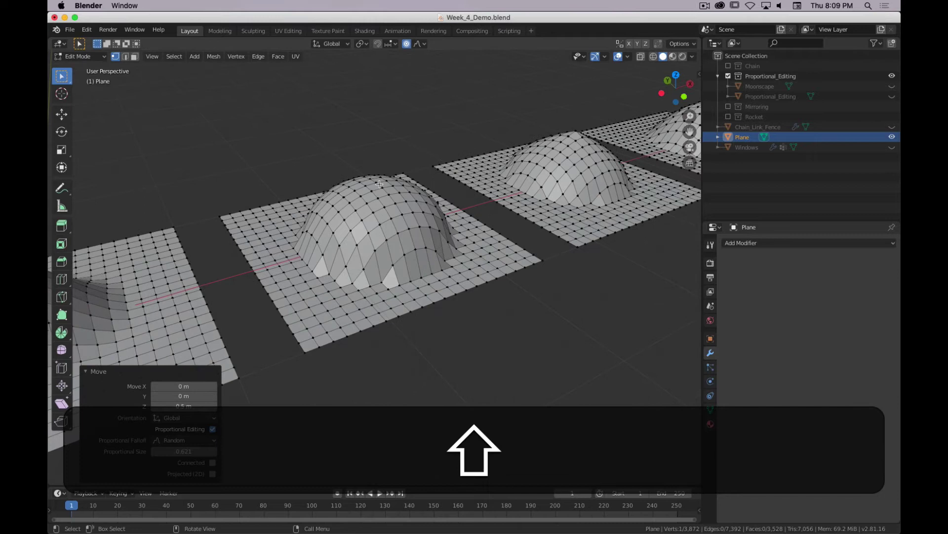
click(379, 184)
key(g)
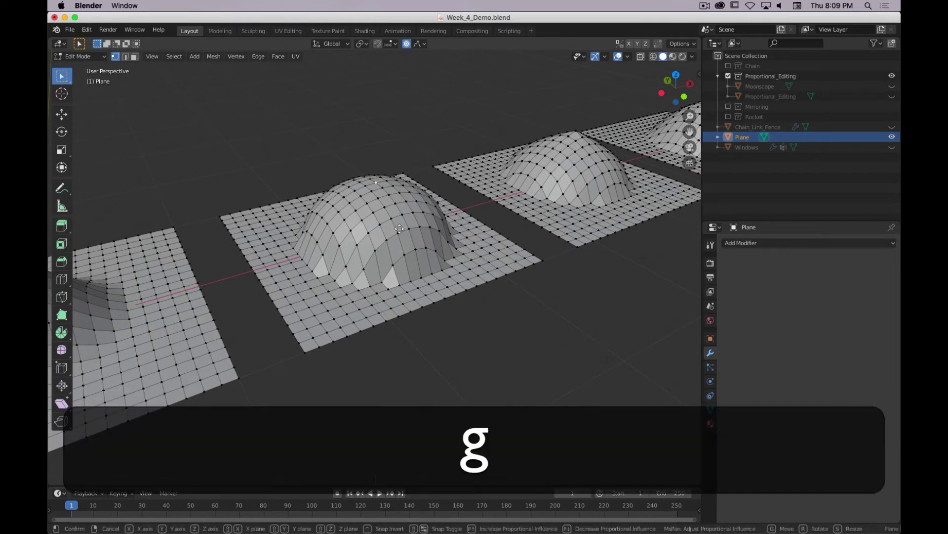
key(z)
scroll(405, 229, down, 10)
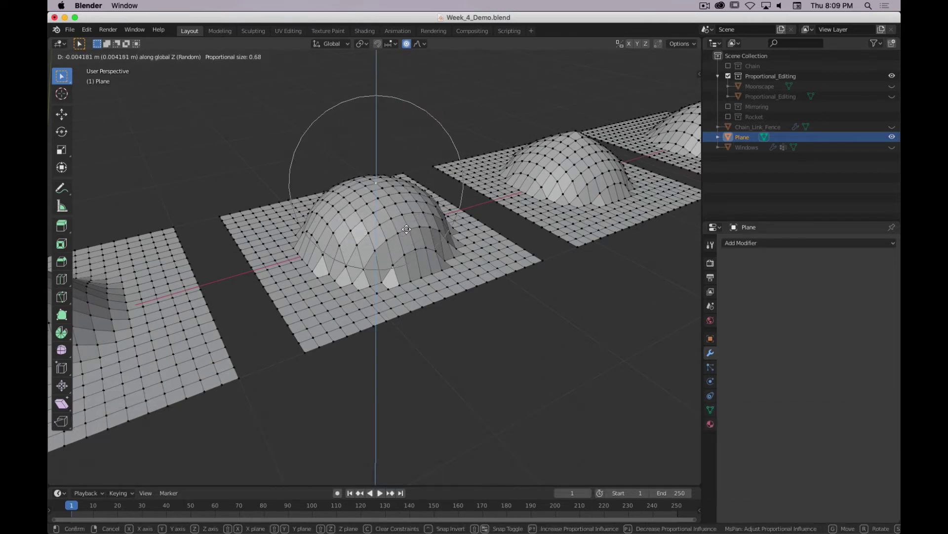
click(408, 211)
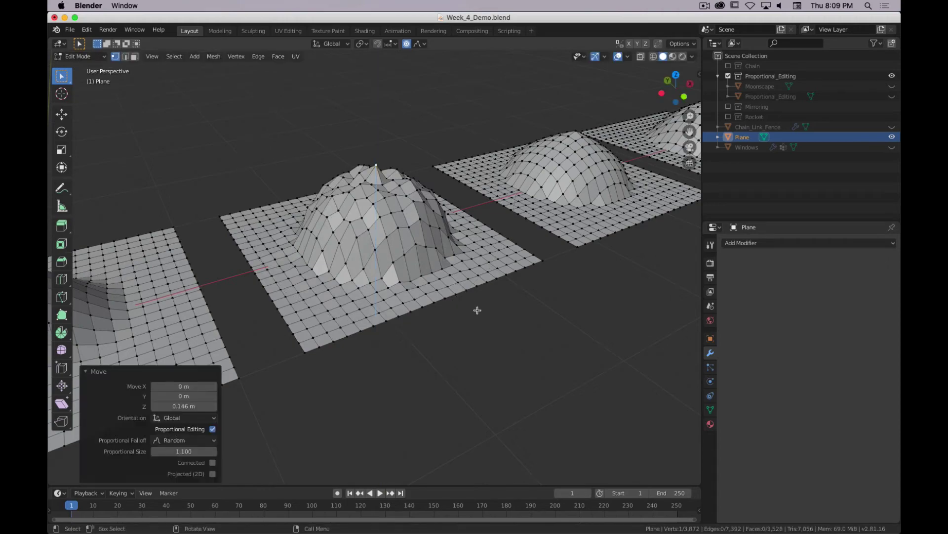
click(482, 321)
middle_drag(468, 338, 434, 319)
middle_drag(339, 283, 496, 304)
Undo that vertex raise, then bring up and dismiss the Z shading pie.
key(ctrl+z)
key(z)
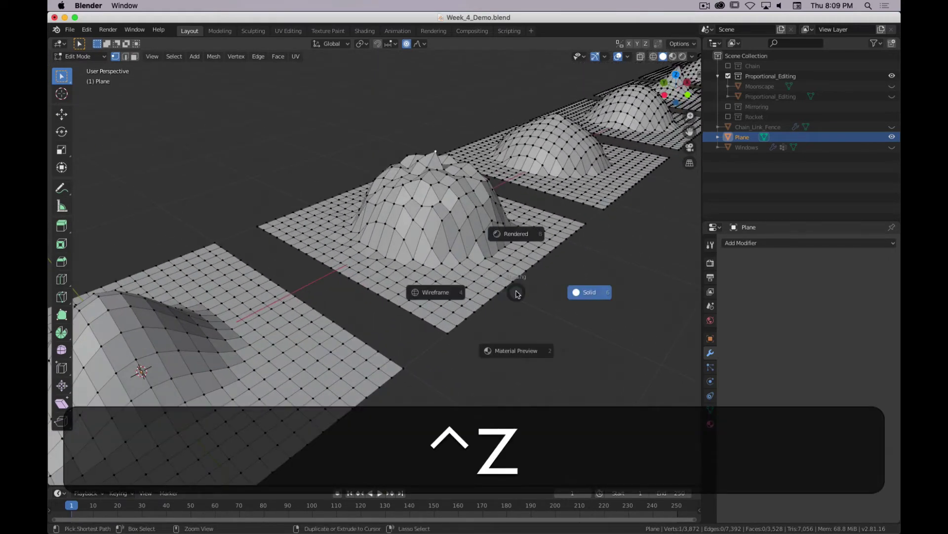
key(ctrl+Escape)
ctrl+scroll(564, 313, down, 5)
ctrl+scroll(565, 318, up, 4)
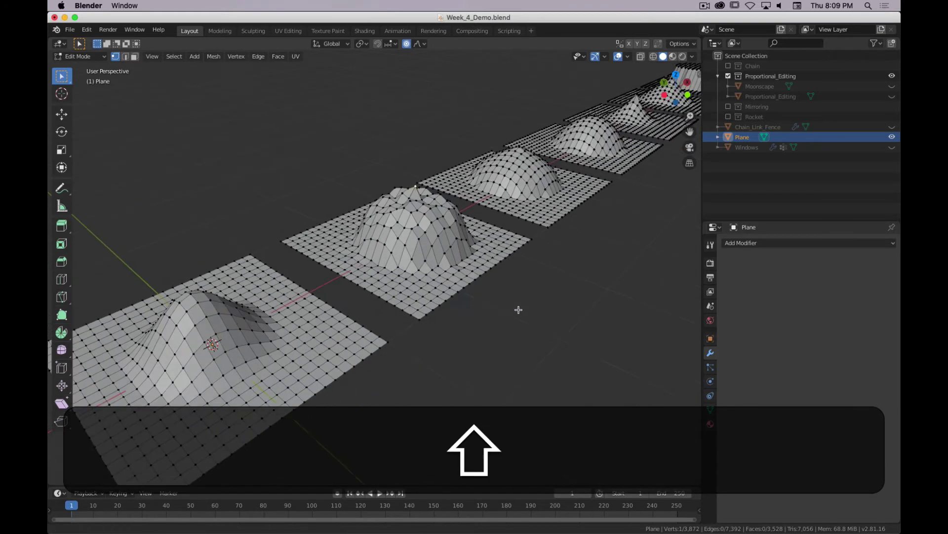
shift+scroll(518, 309, right, 5)
middle_drag(615, 245, 260, 213)
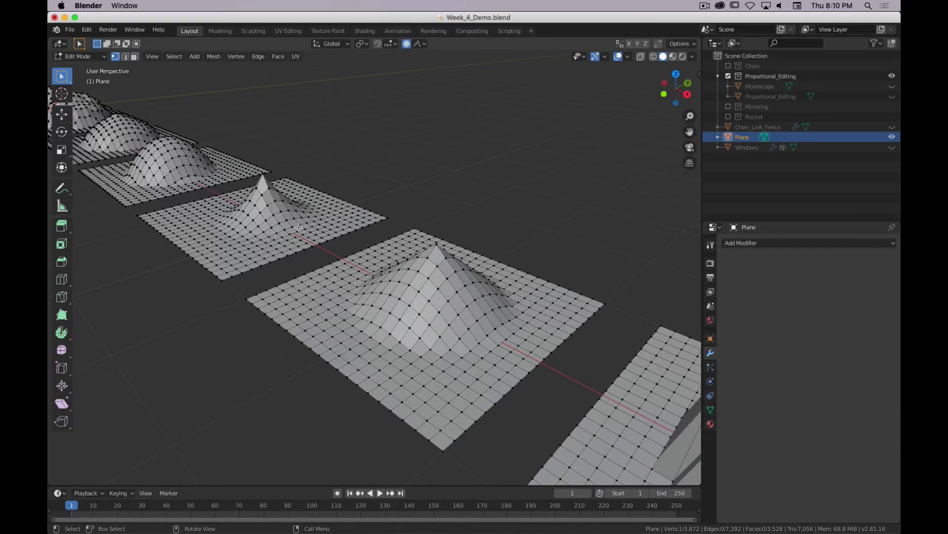
scroll(331, 264, down, 3)
scroll(330, 260, up, 5)
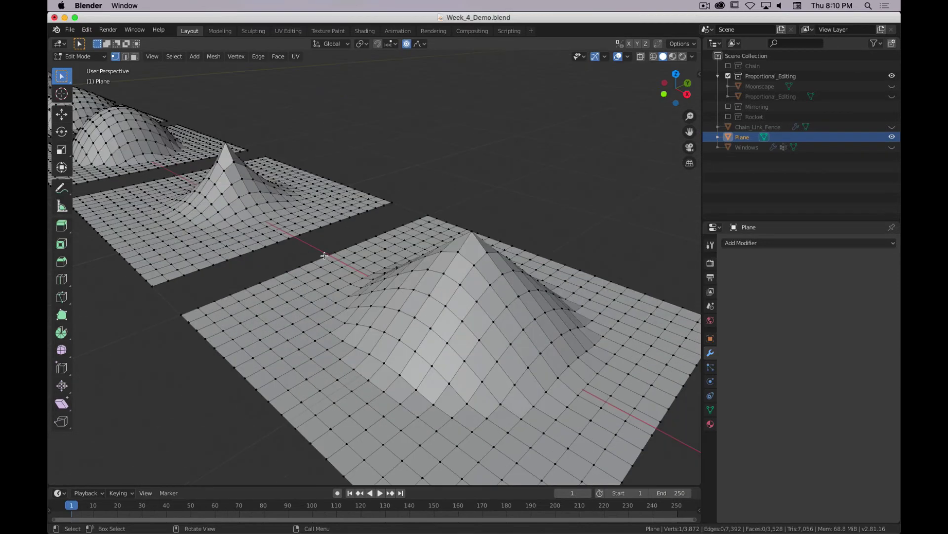
scroll(327, 257, down, 5)
scroll(329, 256, up, 5)
scroll(328, 256, down, 6)
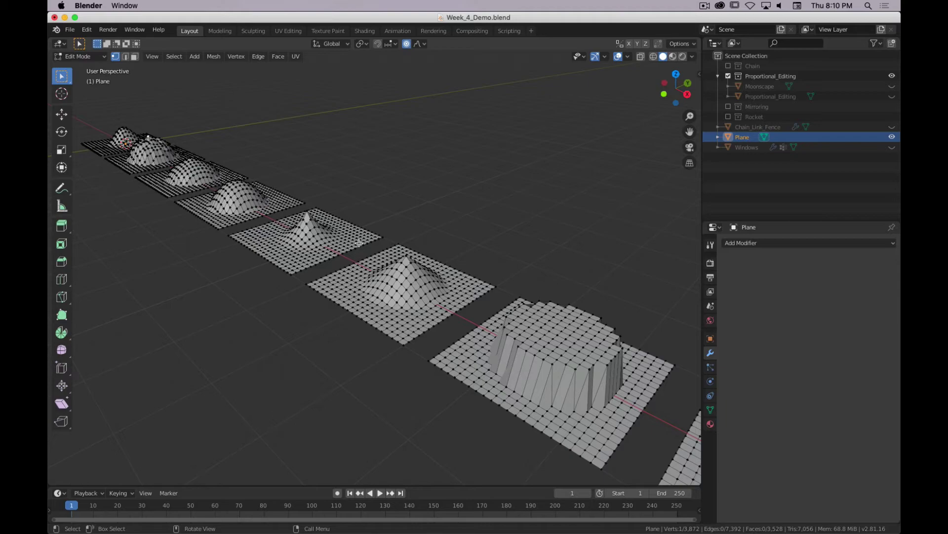
scroll(349, 324, down, 3)
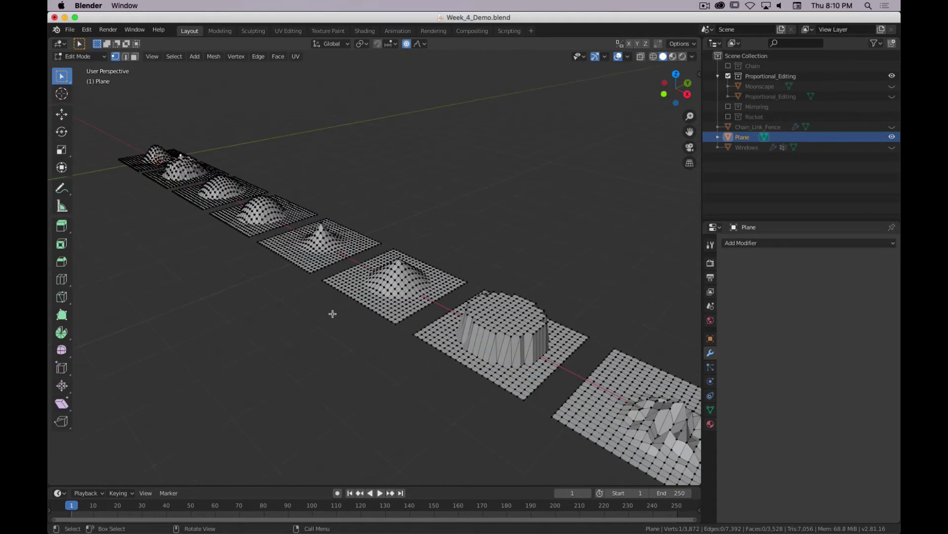
shift+middle_drag(242, 309, 319, 267)
scroll(320, 266, down, 6)
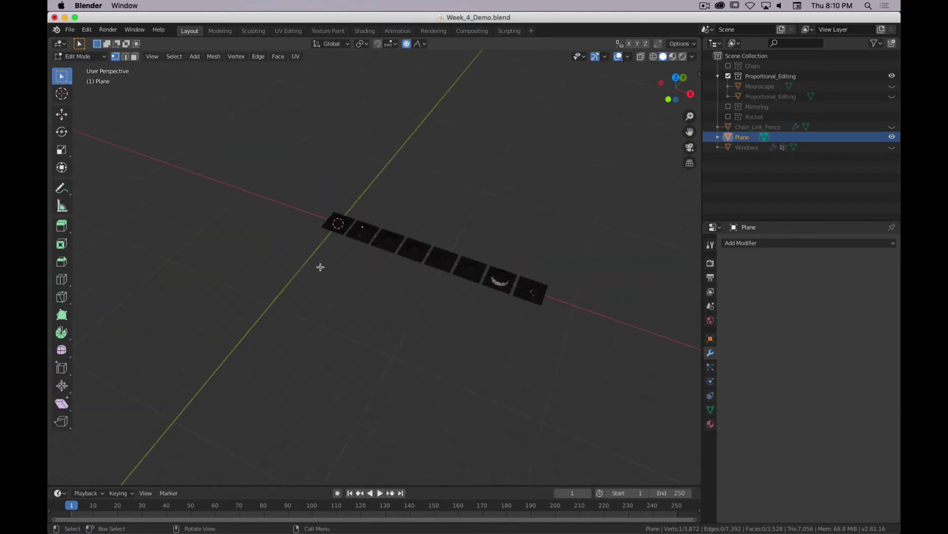
Switch to Object Mode, hide all the planes and add a torus at the origin.
scroll(320, 269, up, 3)
key(Tab)
scroll(377, 282, up, 3)
scroll(375, 282, down, 2)
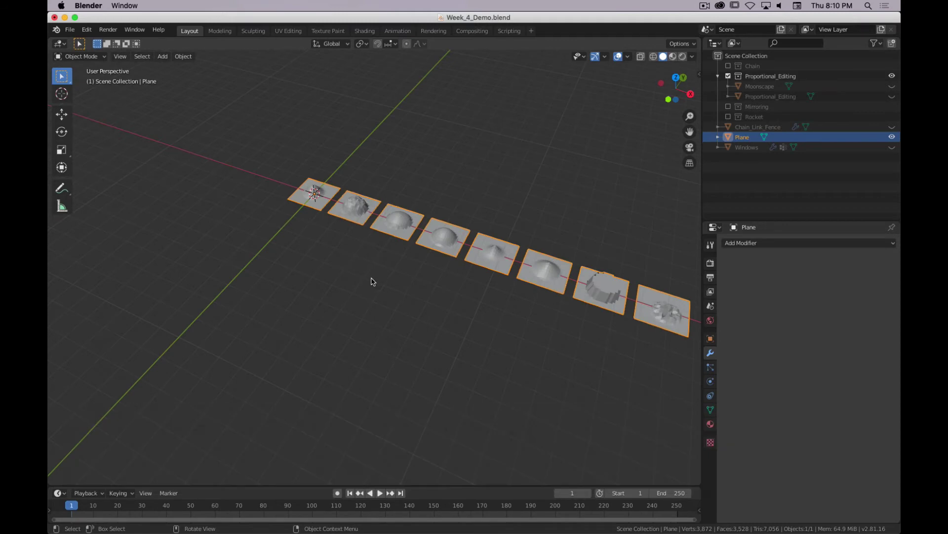
key(h)
shift+middle_drag(284, 236, 336, 243)
key(shift+a)
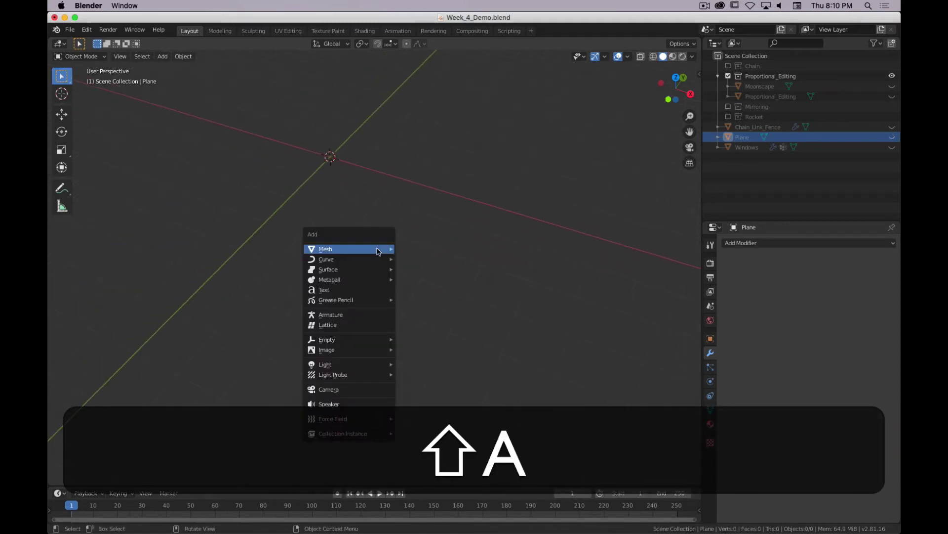
mouse_move(378, 250)
click(426, 319)
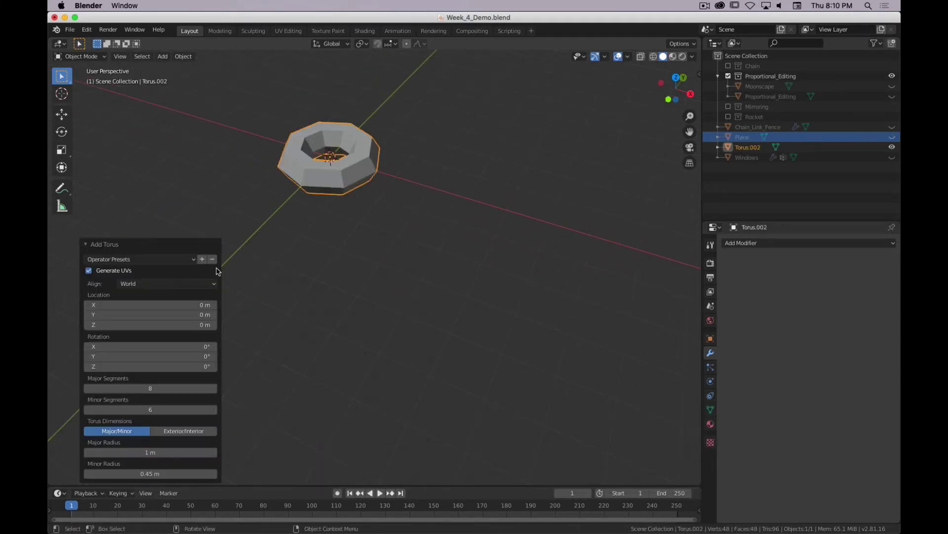
Reset the torus to 48 major segments, 12 minor segments and a 0.25 m minor radius.
right_click(146, 388)
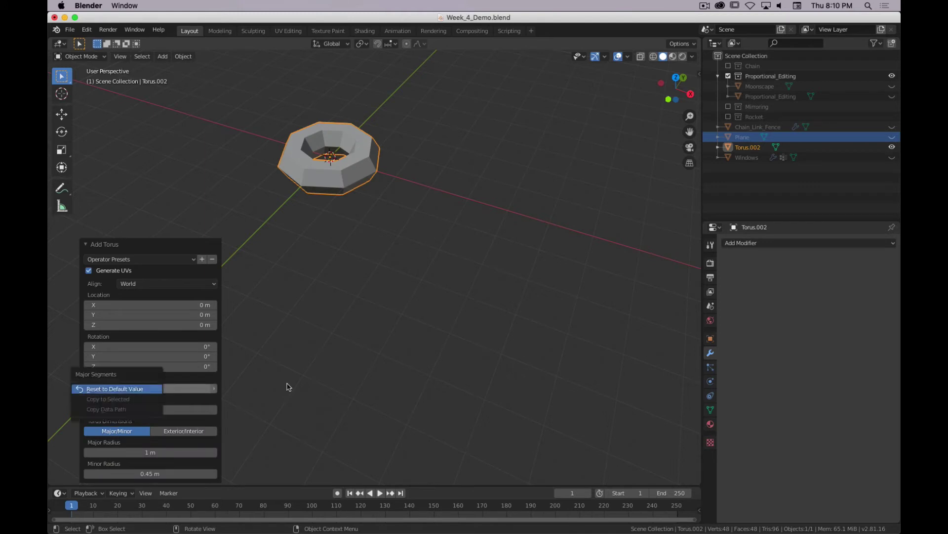
right_click(141, 390)
click(140, 390)
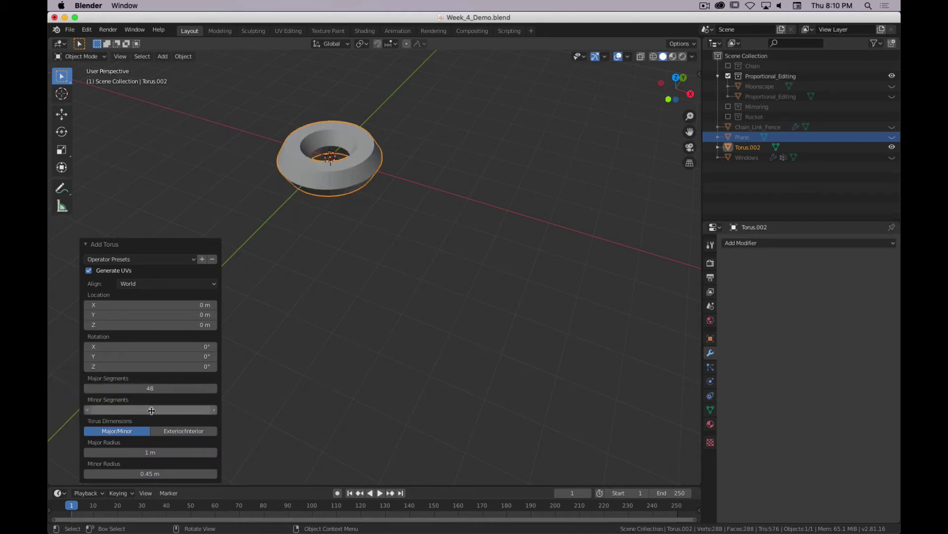
right_click(152, 409)
click(152, 410)
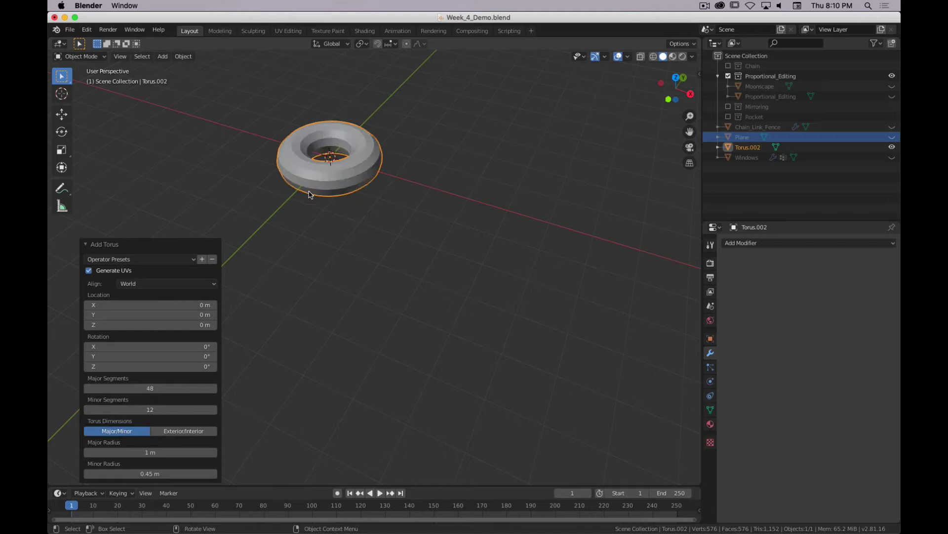
right_click(148, 474)
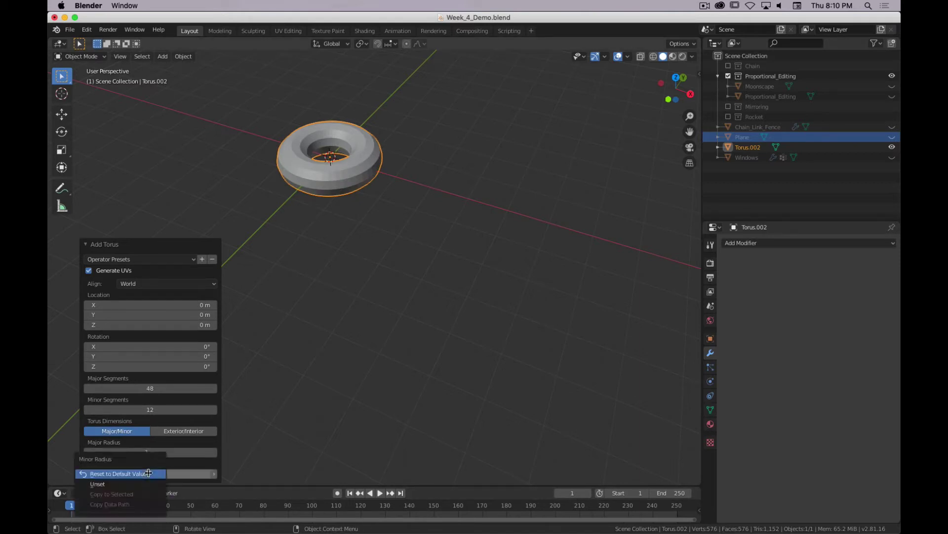
click(148, 473)
scroll(295, 180, up, 4)
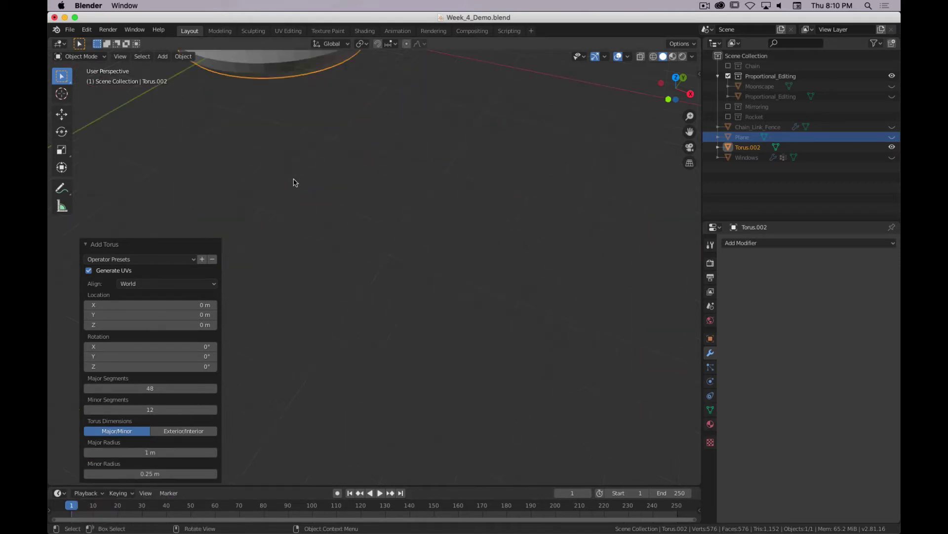
shift+middle_drag(320, 141, 438, 253)
Enter Edit Mode on the torus, check the proportional falloff options and orbit to a top view.
key(Tab)
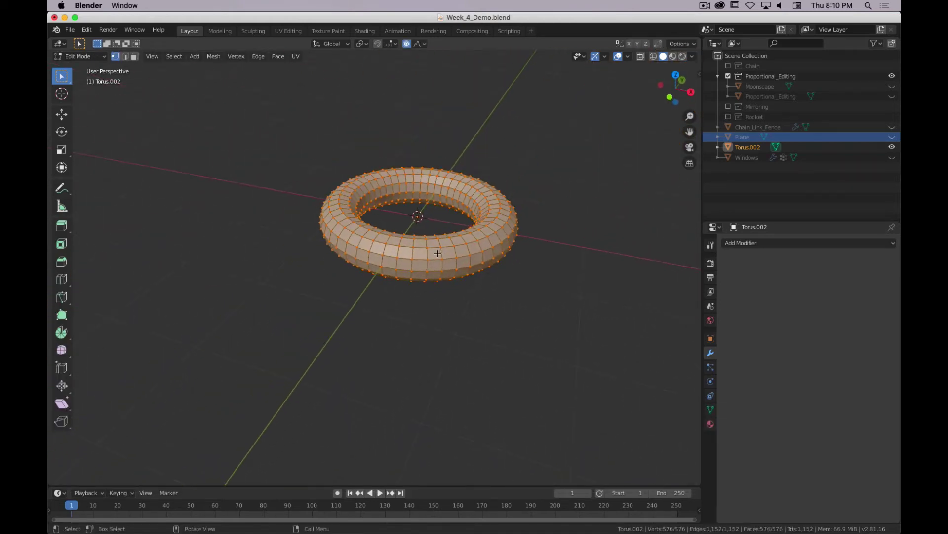
click(419, 44)
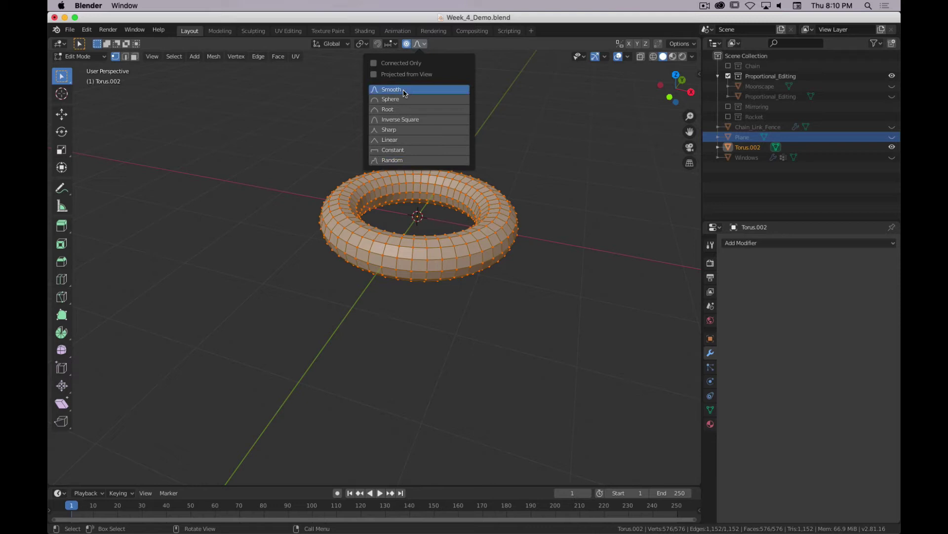
middle_drag(404, 119, 416, 214)
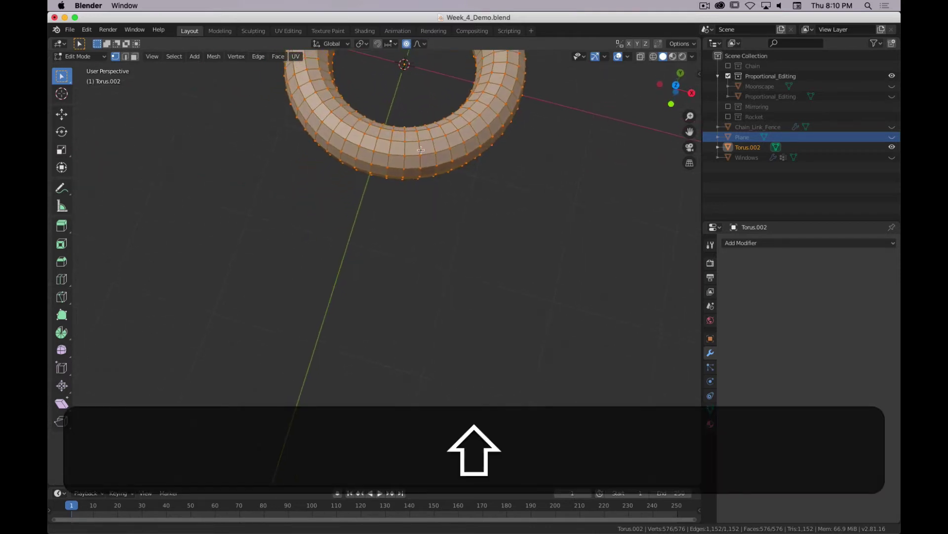
shift+middle_drag(415, 160, 425, 285)
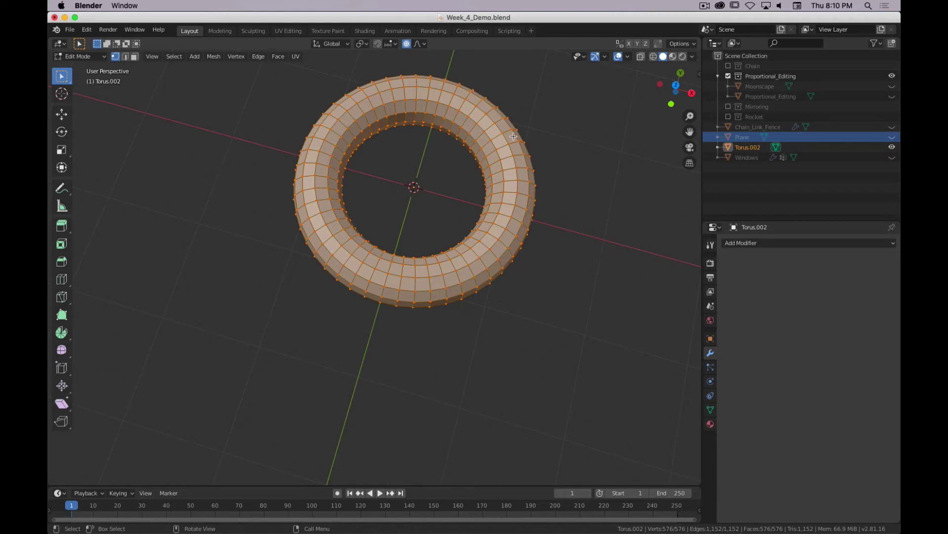
key(super+period)
Select one vertex on the torus's outer edge and orbit to a near top-down view.
middle_drag(536, 259, 526, 238)
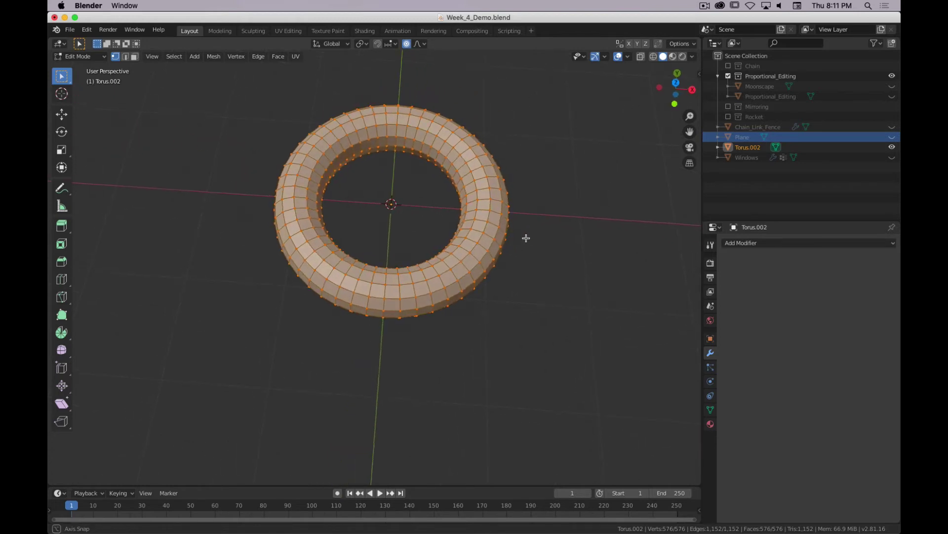
click(491, 210)
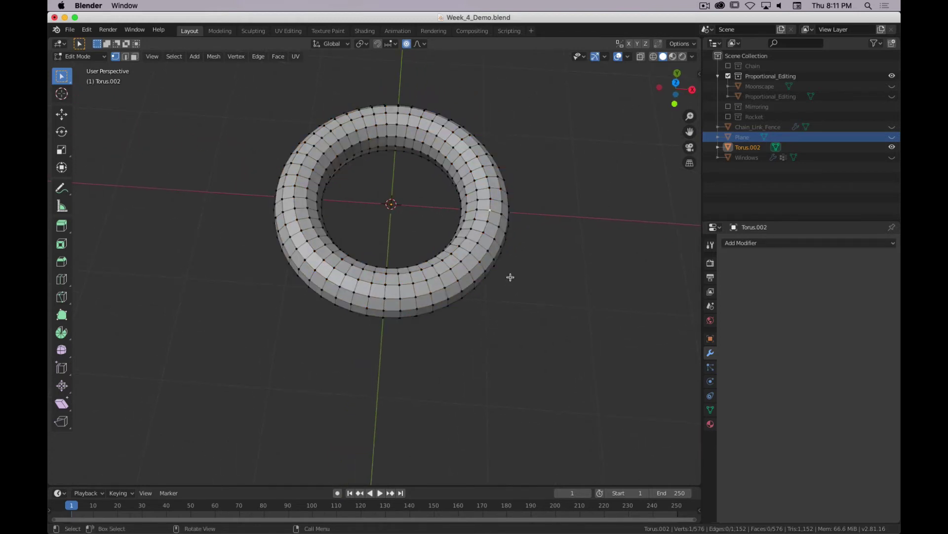
middle_drag(499, 276, 503, 321)
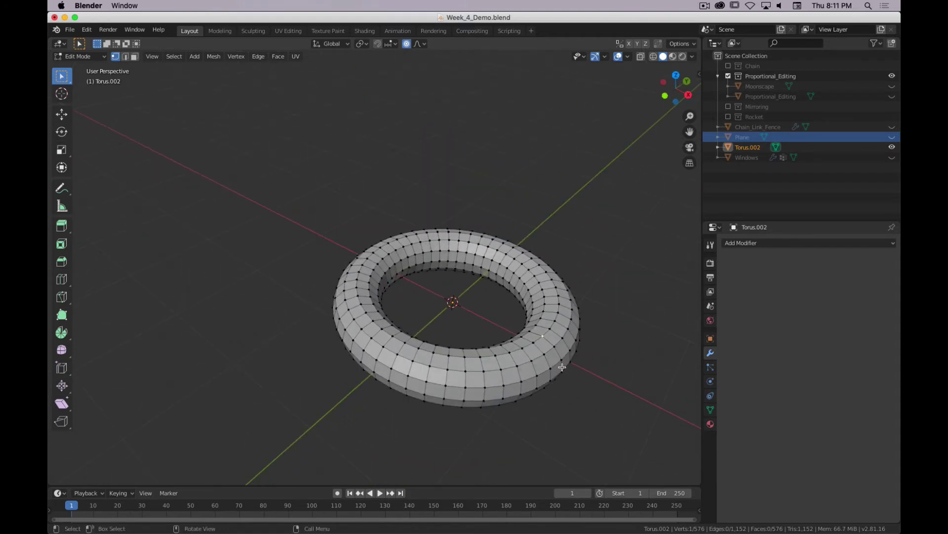
middle_drag(564, 394, 596, 417)
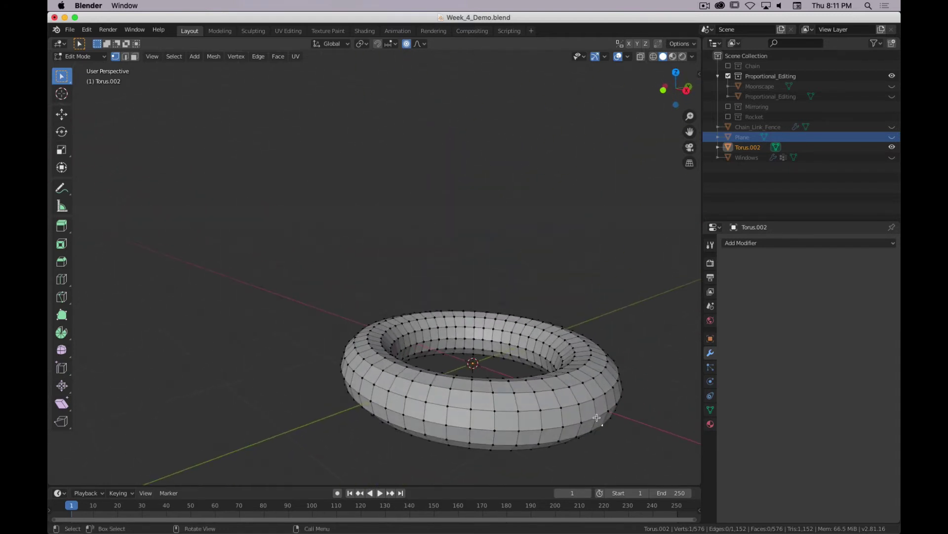
middle_drag(465, 432, 493, 129)
Start a proportional grab on that vertex and resize the influence to 2.59.
key(g)
scroll(554, 173, up, 3)
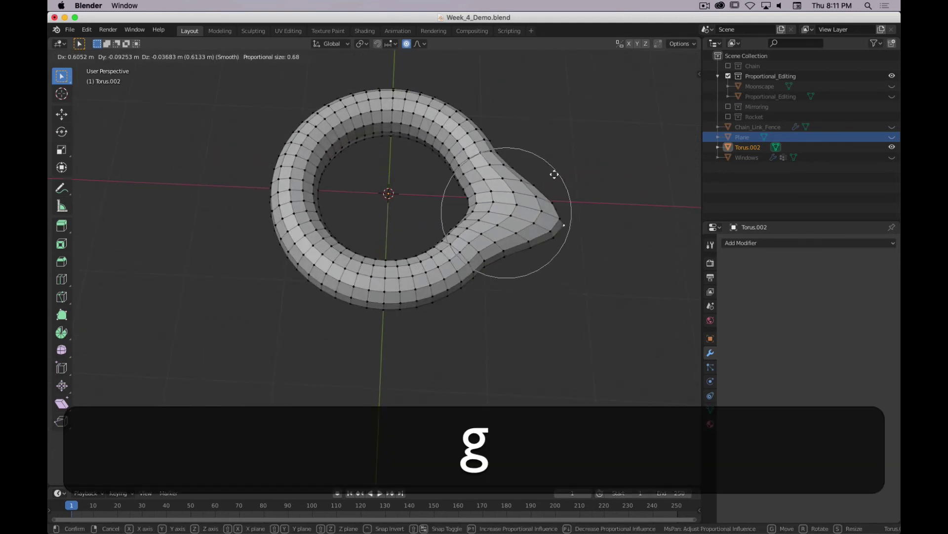
scroll(556, 175, down, 8)
scroll(583, 176, down, 2)
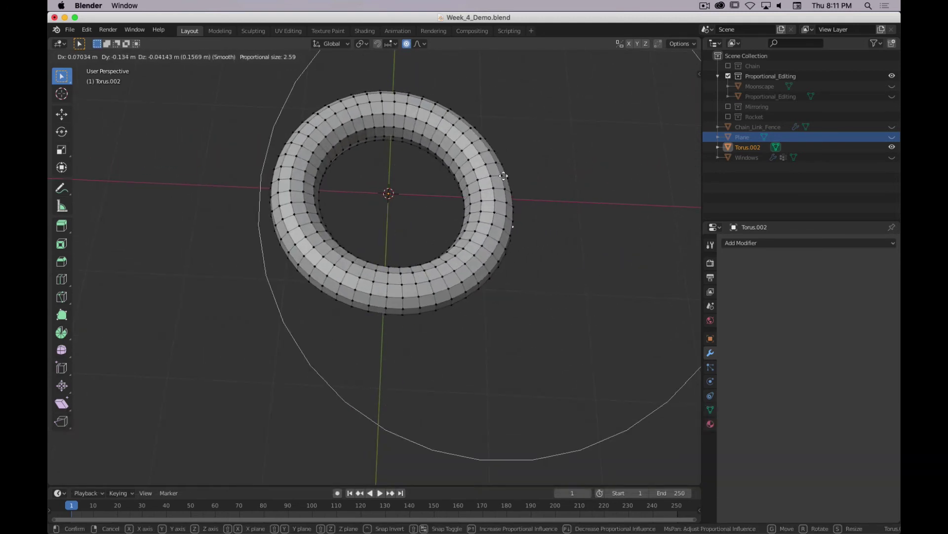
scroll(434, 153, up, 4)
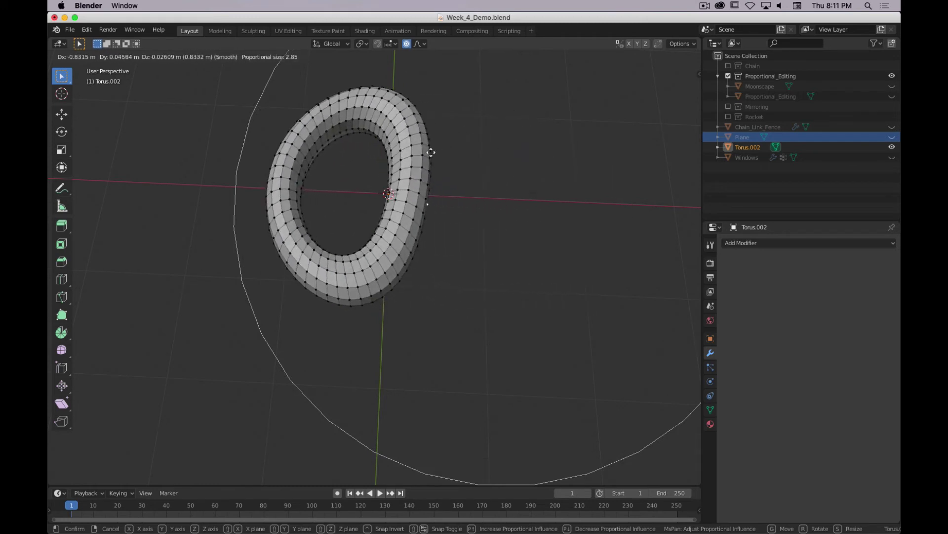
scroll(390, 178, down, 3)
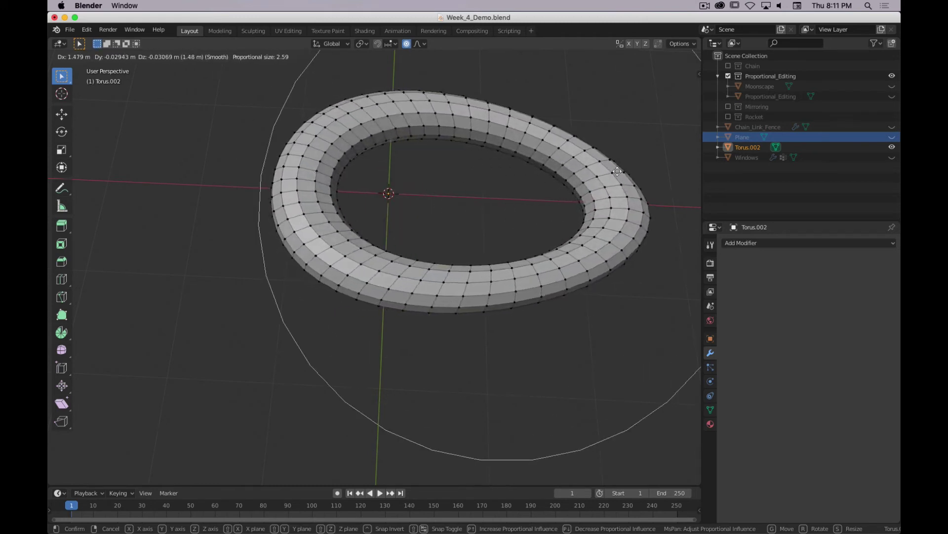
key(Escape)
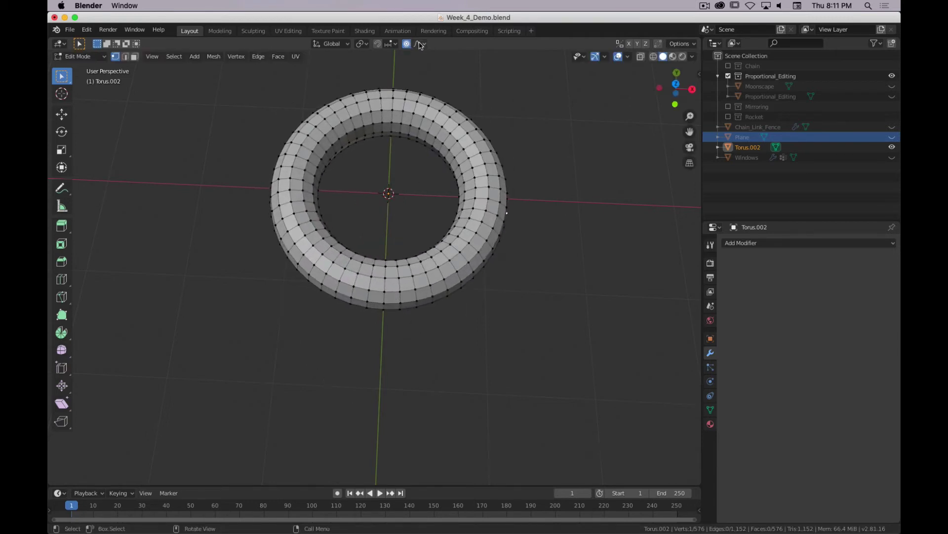
click(421, 45)
key(g)
key(x)
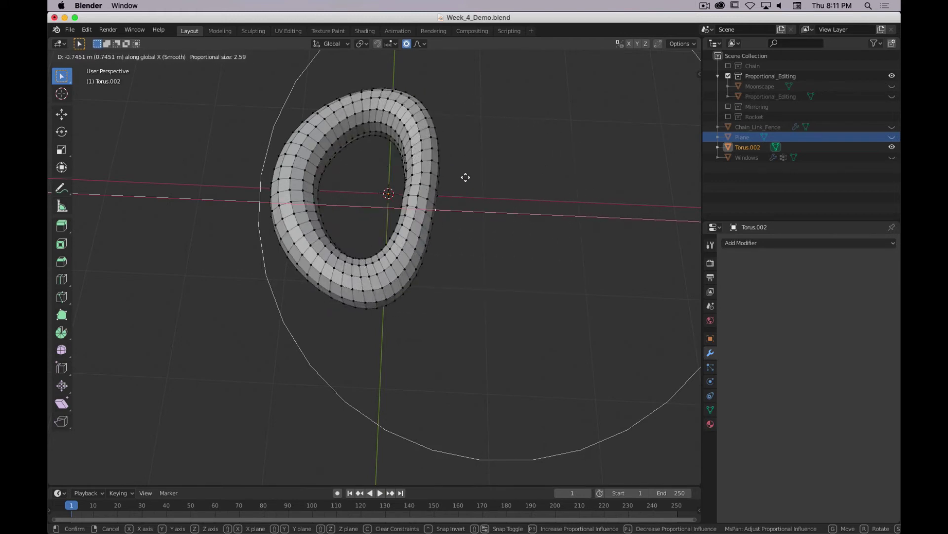
right_click(502, 224)
scroll(504, 223, up, 2)
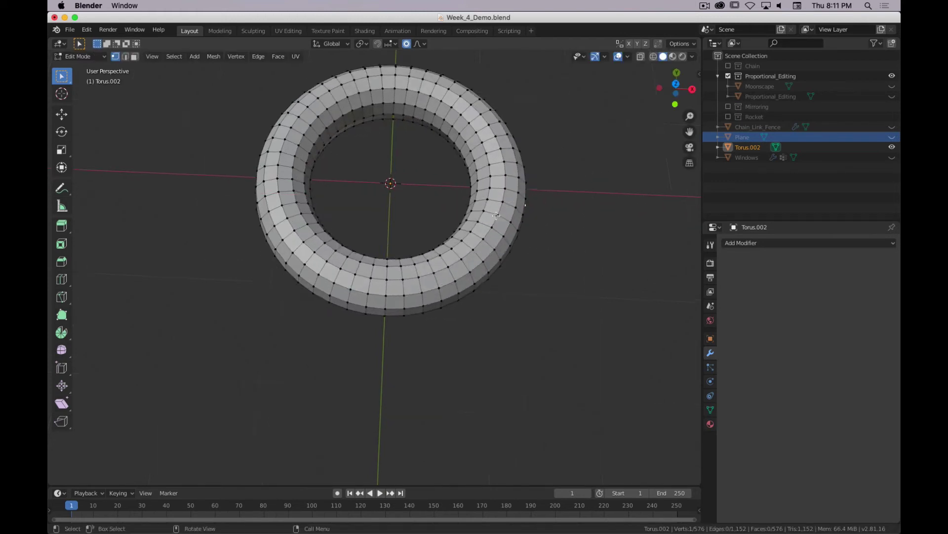
middle_drag(536, 225, 485, 195)
shift+middle_drag(564, 294, 461, 246)
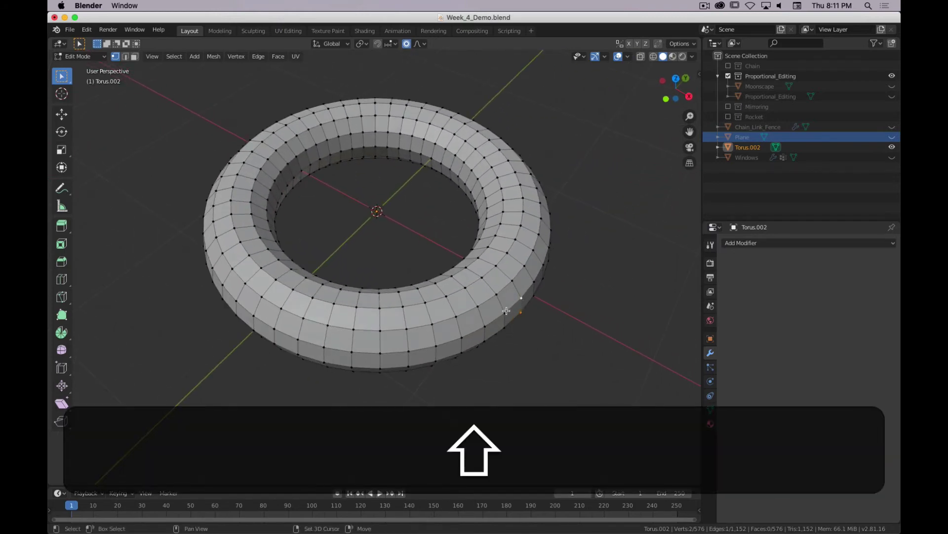
shift+click(506, 327)
middle_drag(516, 333, 536, 322)
key(g)
key(x)
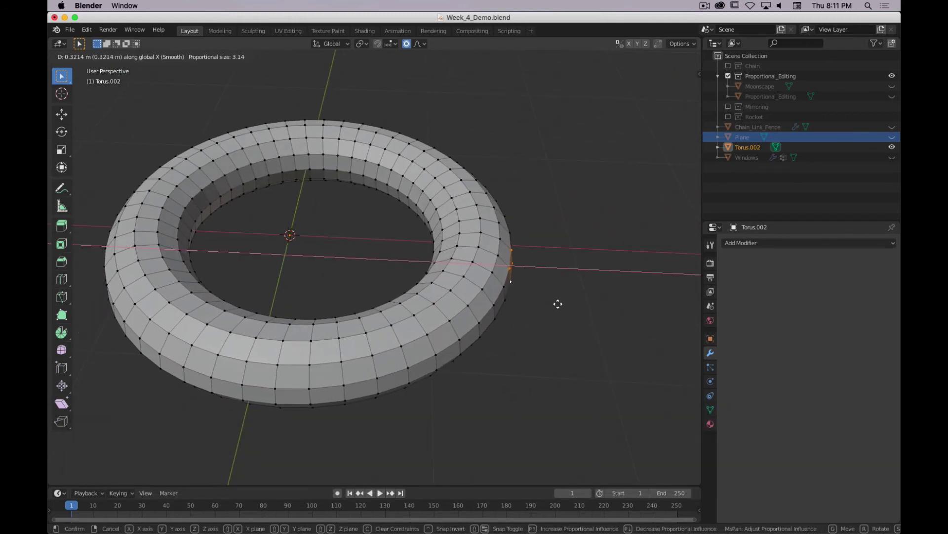
scroll(519, 302, up, 6)
Cancel the pull, check the proportional falloff options, and test then cancel an X-axis grab.
right_click(541, 300)
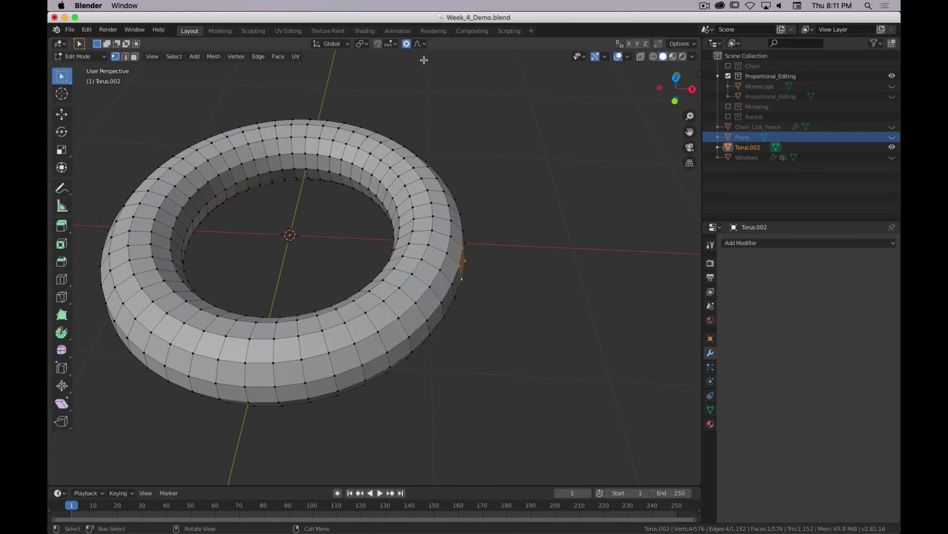
click(418, 44)
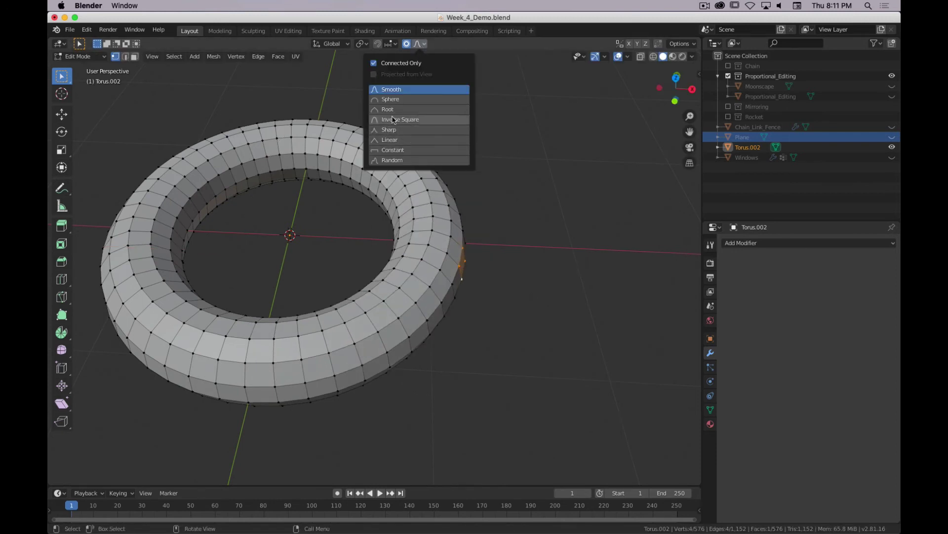
key(g)
key(x)
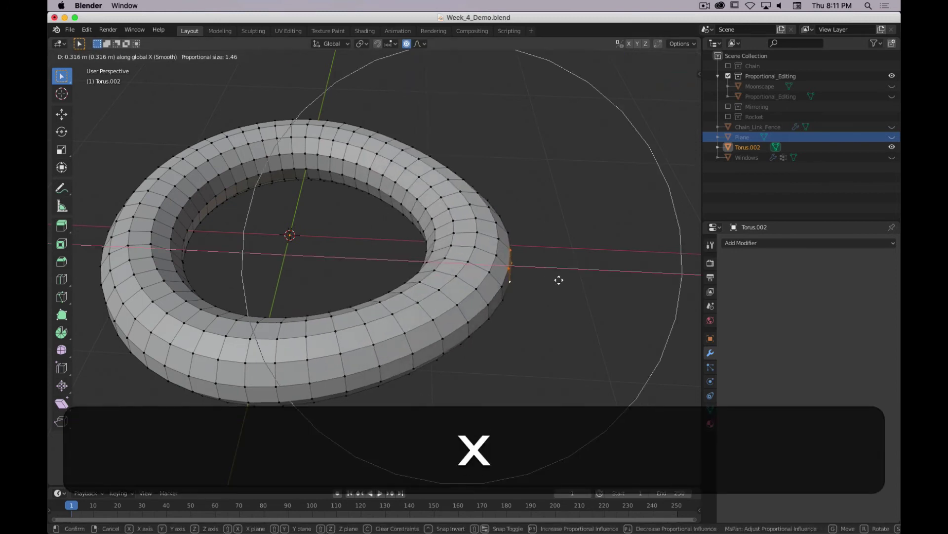
scroll(545, 272, up, 7)
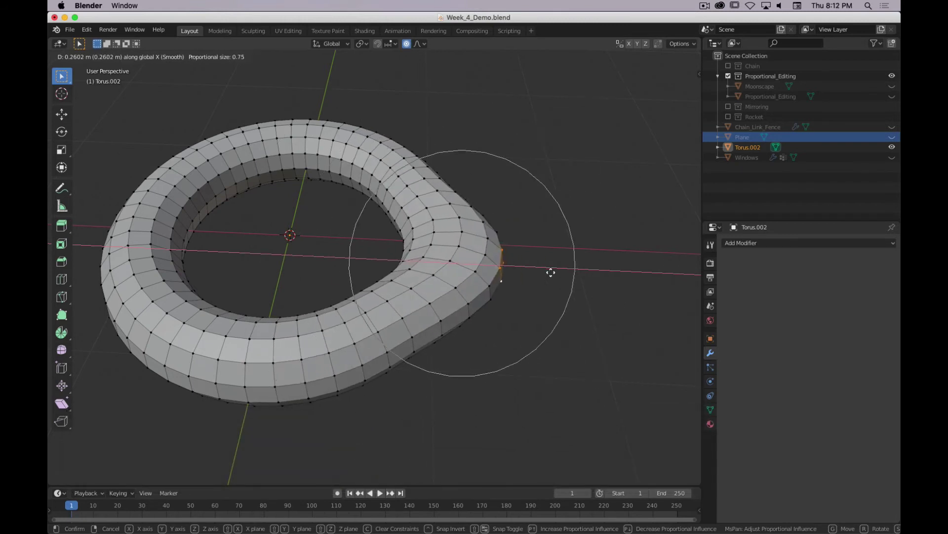
right_click(574, 271)
Disable Connected Only in the falloff options, then test and cancel another X-axis grab.
click(420, 45)
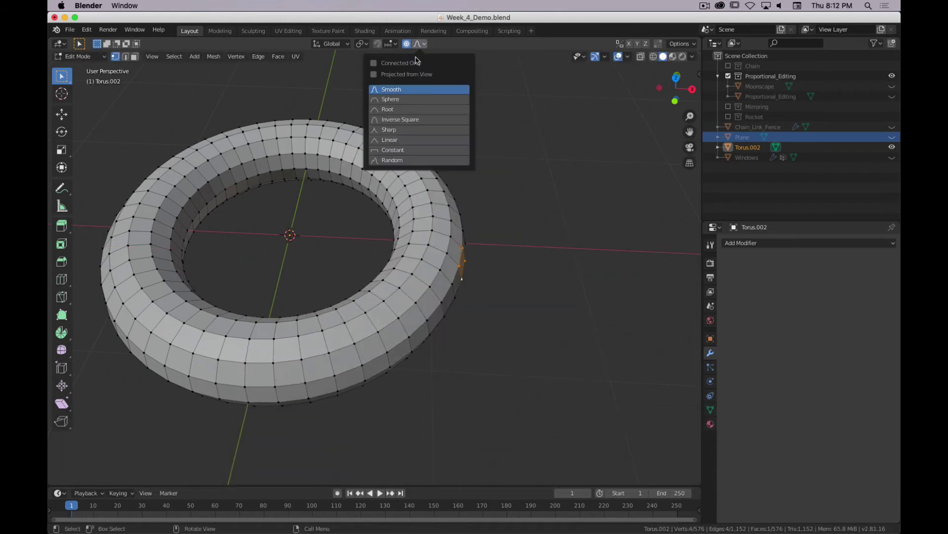
key(g)
key(x)
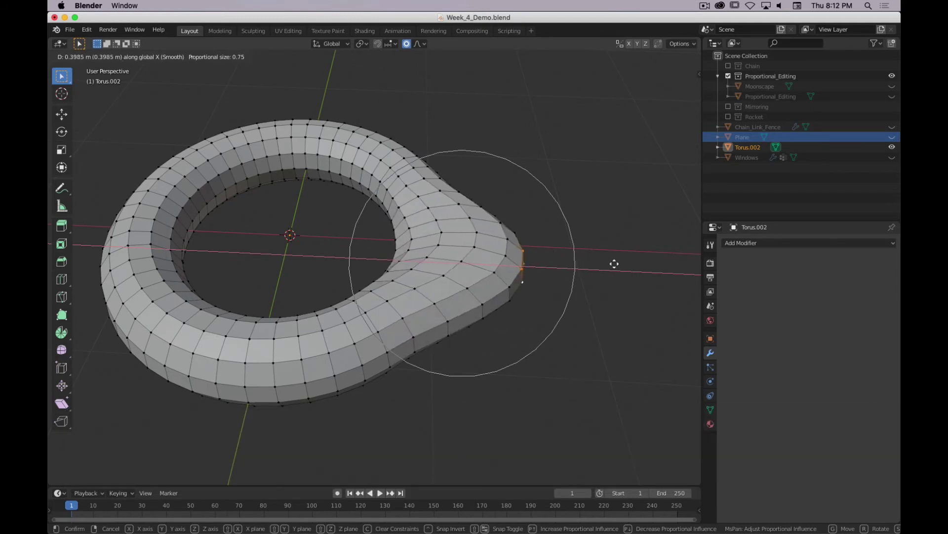
key(Escape)
click(424, 44)
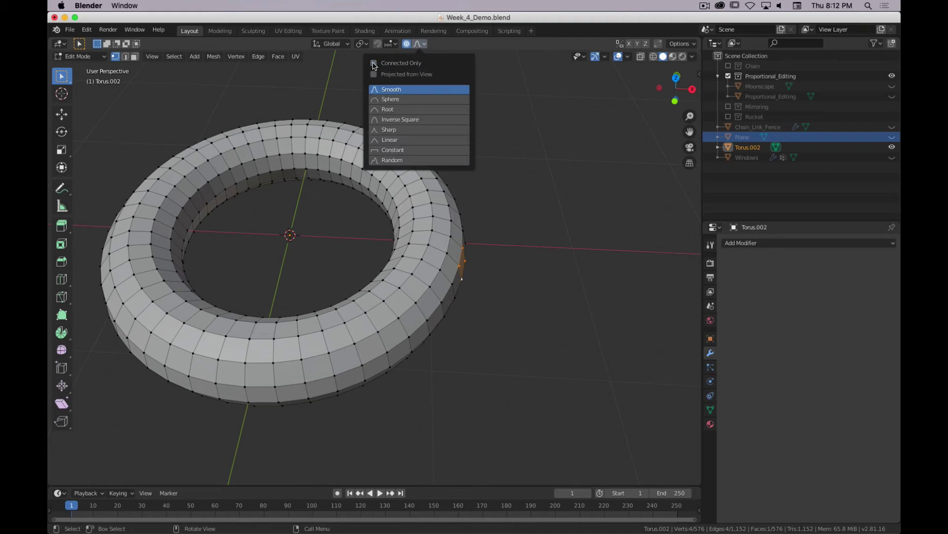
key(super+period)
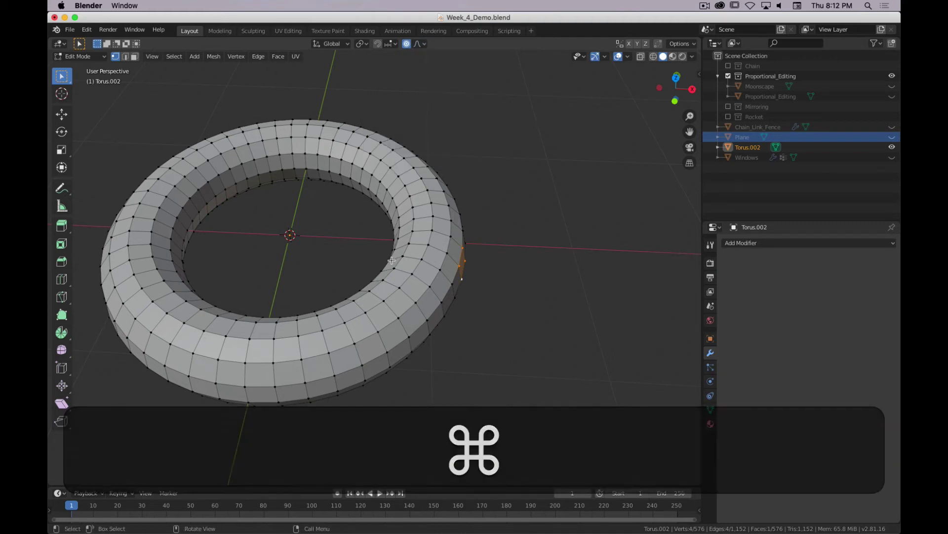
Test a free proportional grab while resizing the influence, then cancel to keep the torus round.
key(g)
scroll(494, 287, up, 5)
scroll(420, 286, up, 1)
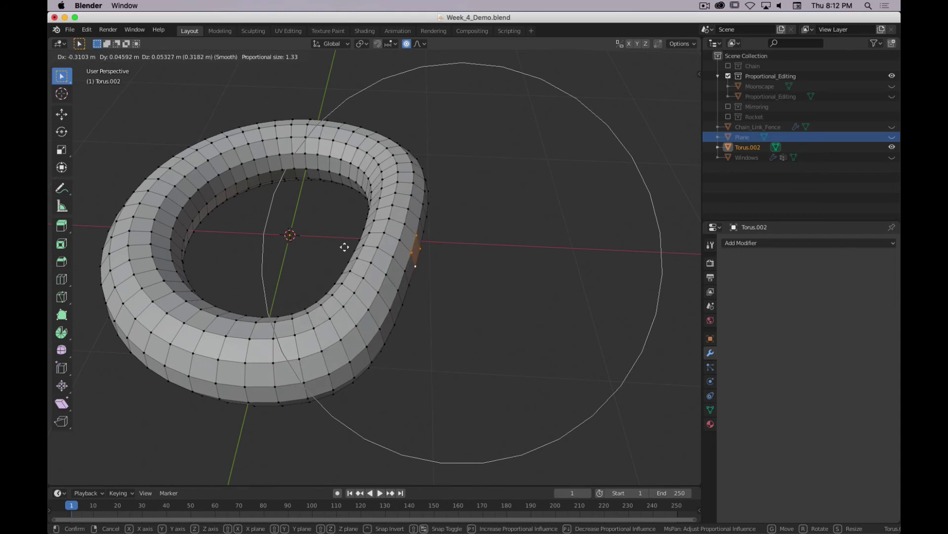
scroll(328, 235, down, 1)
scroll(335, 236, up, 6)
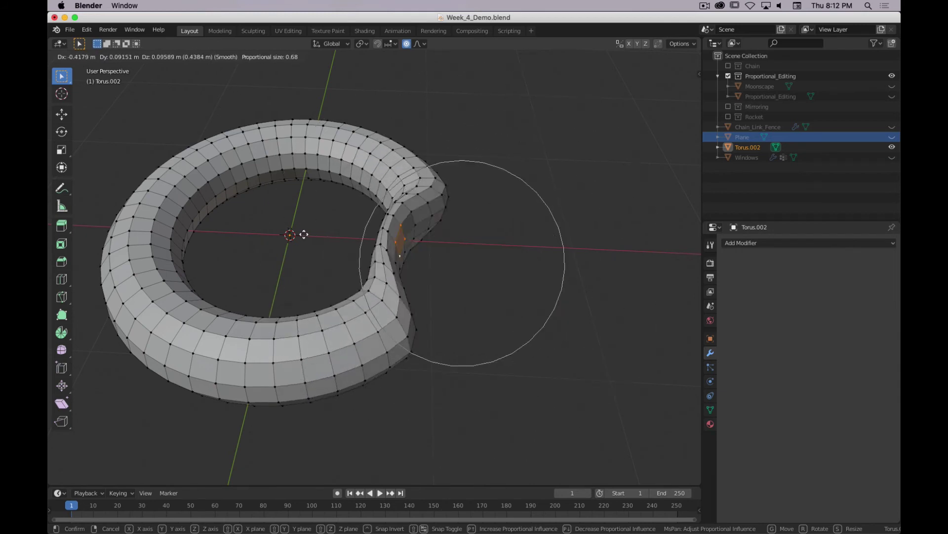
scroll(368, 237, down, 5)
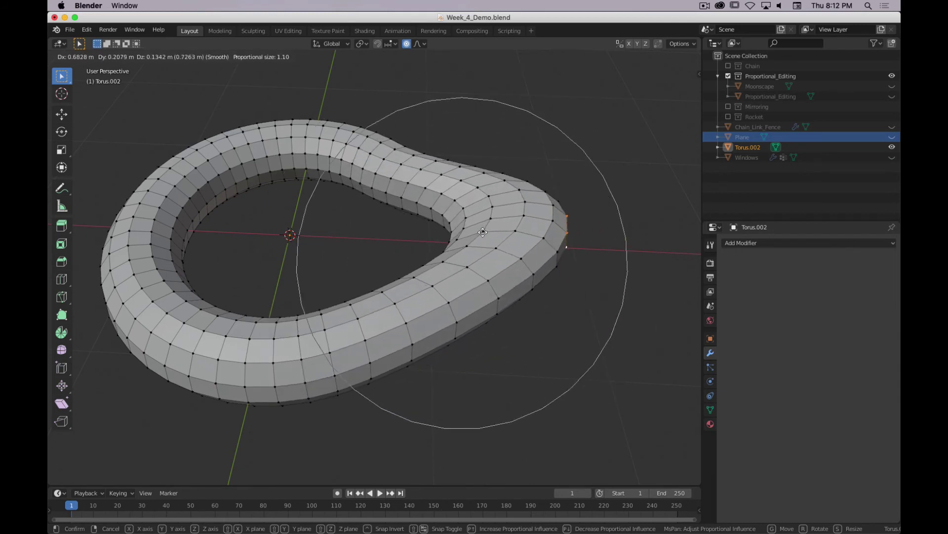
right_click(490, 242)
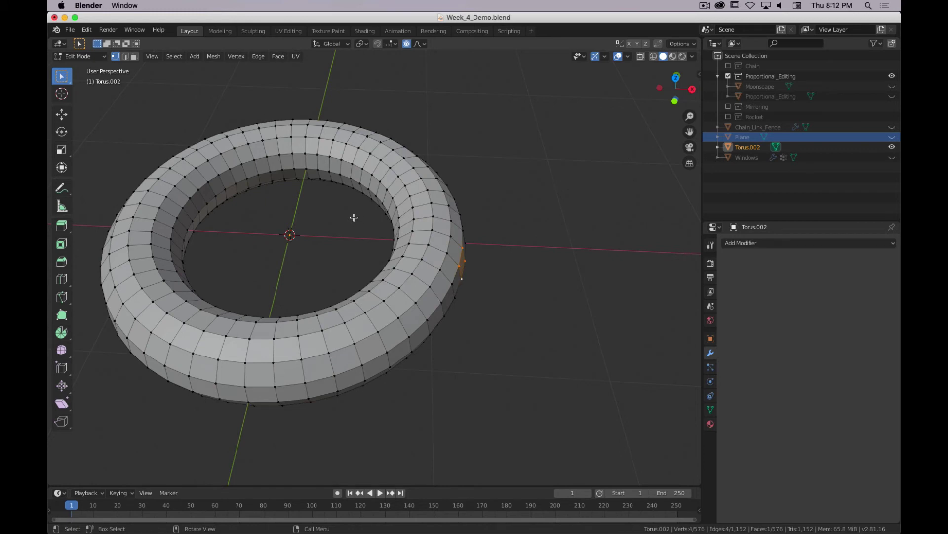
key(f)
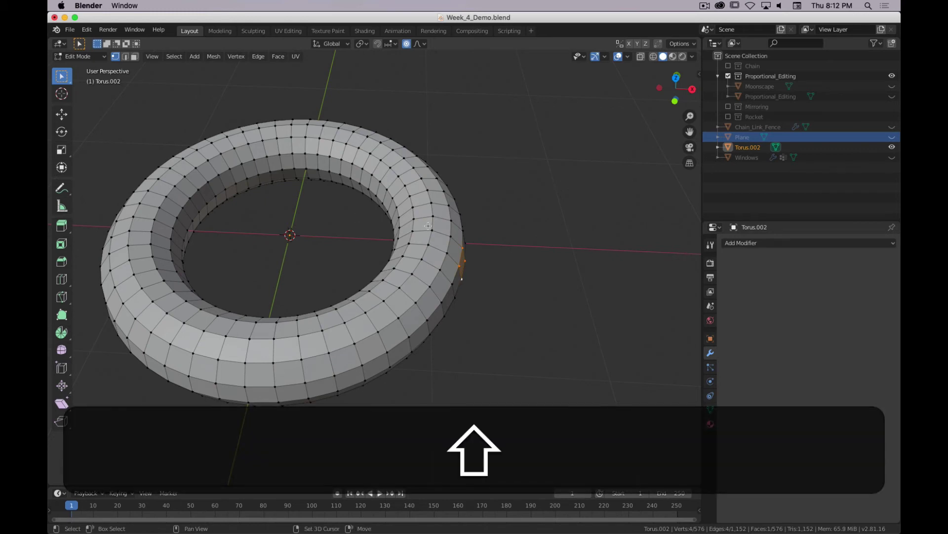
Bring up the face operations menu and orbit around the torus to inspect it.
key(ctrl+f)
key(ctrl+f)
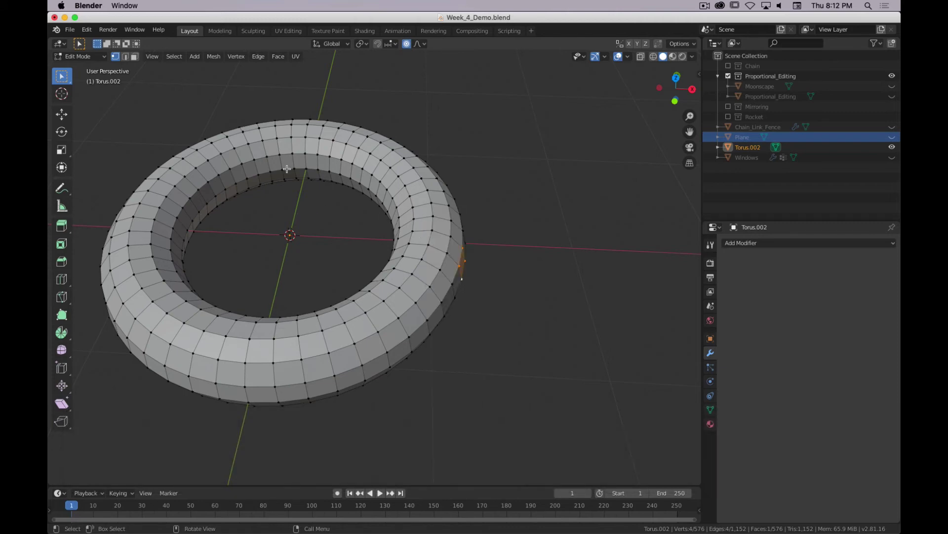
scroll(395, 222, up, 4)
scroll(395, 222, down, 2)
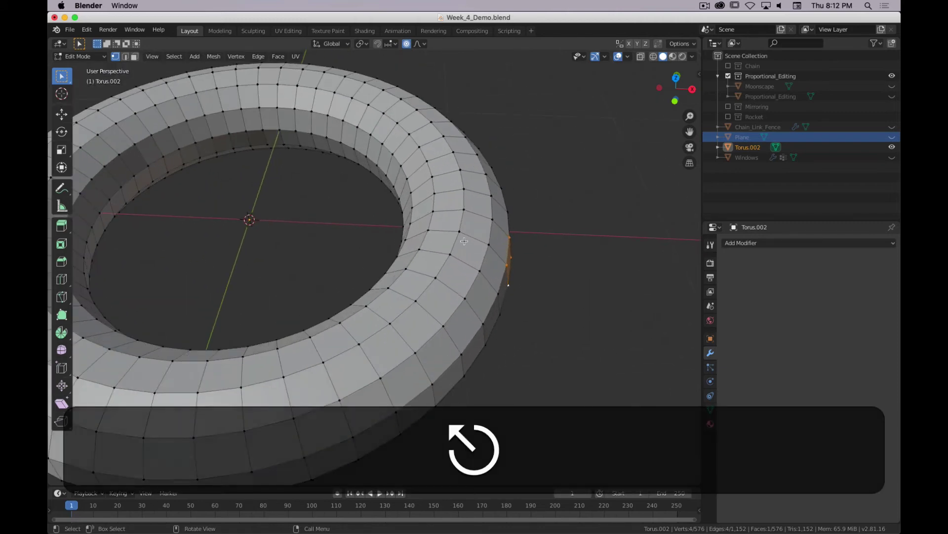
middle_drag(447, 242, 418, 234)
scroll(418, 234, up, 2)
scroll(420, 233, down, 5)
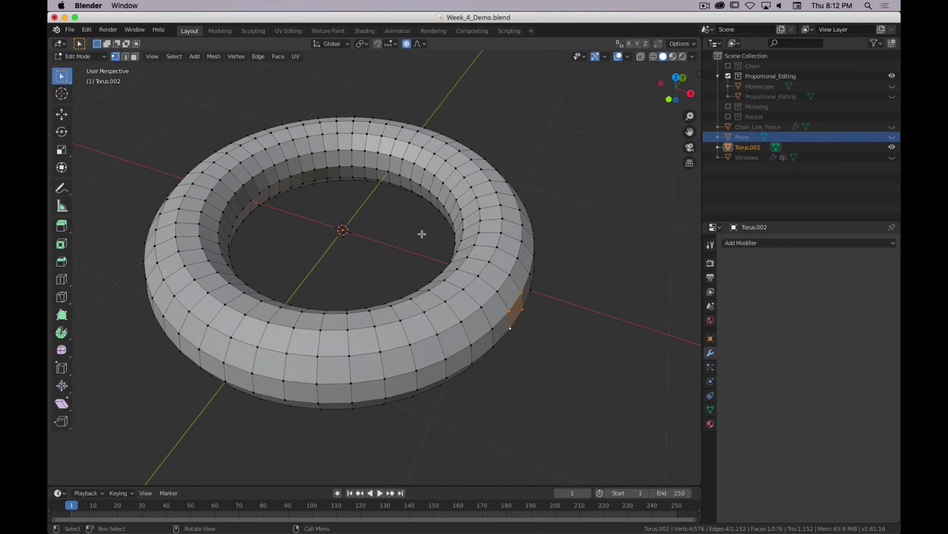
scroll(427, 242, up, 3)
Pull the selected edge 1.36 m along X with a 2.144 Smooth proportional size.
key(g)
key(x)
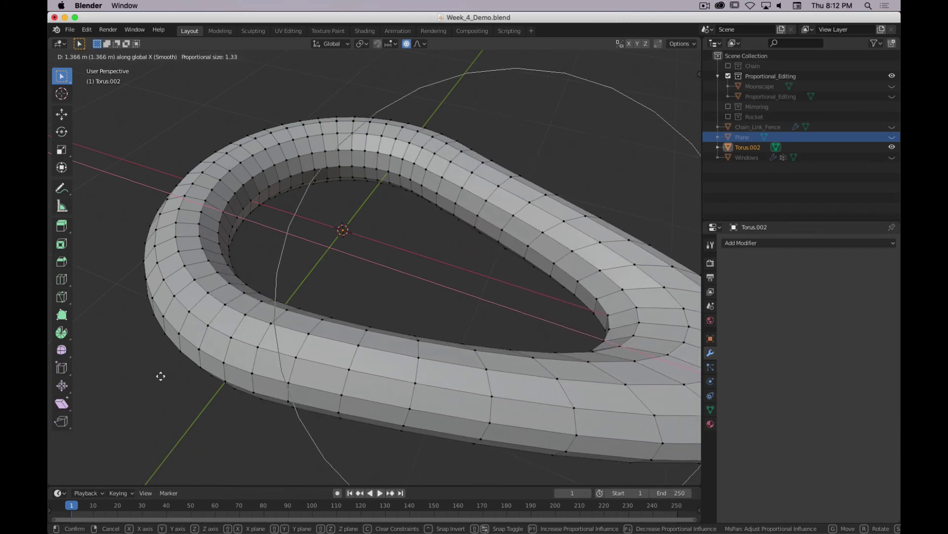
scroll(160, 376, down, 4)
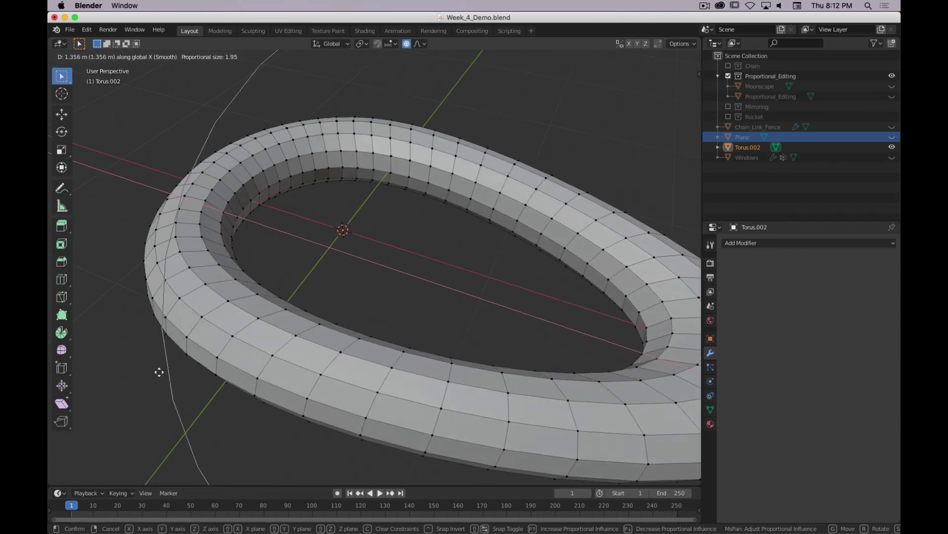
scroll(159, 372, down, 2)
click(159, 372)
scroll(159, 372, down, 5)
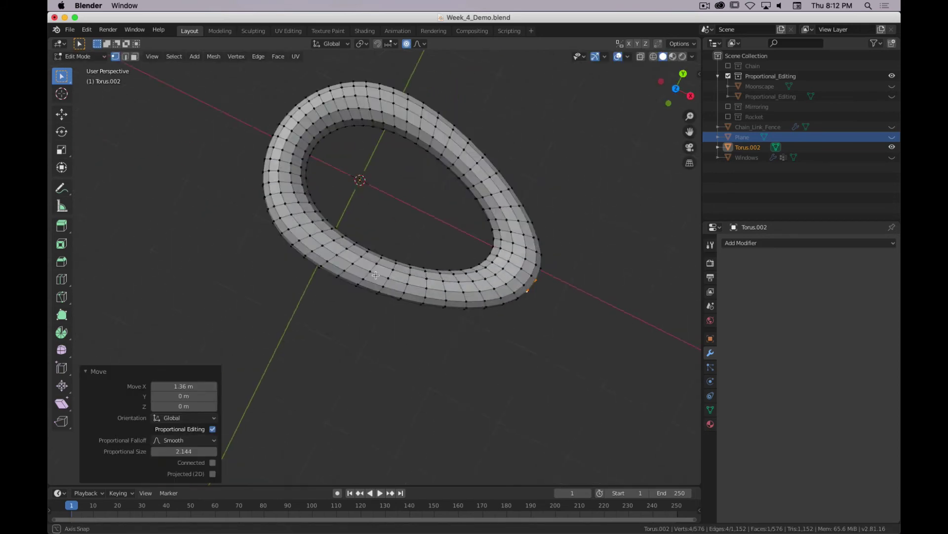
middle_drag(375, 275, 336, 247)
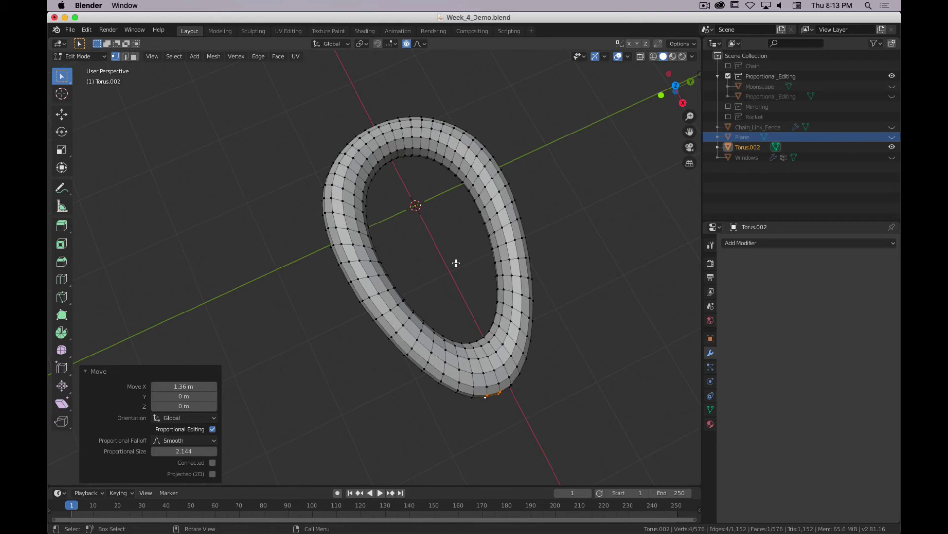
Return to Object Mode and delete the stretched torus.
key(Tab)
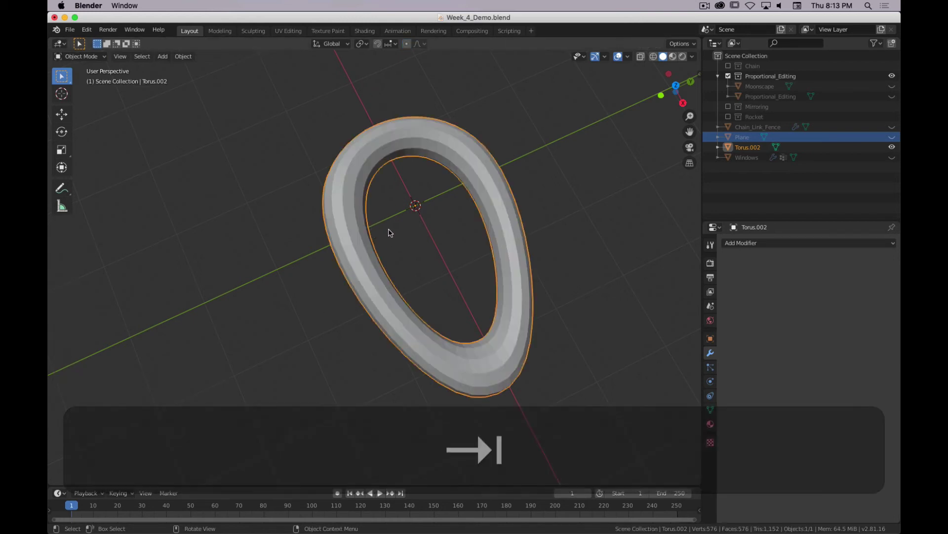
key(x)
click(391, 233)
middle_drag(382, 330, 579, 189)
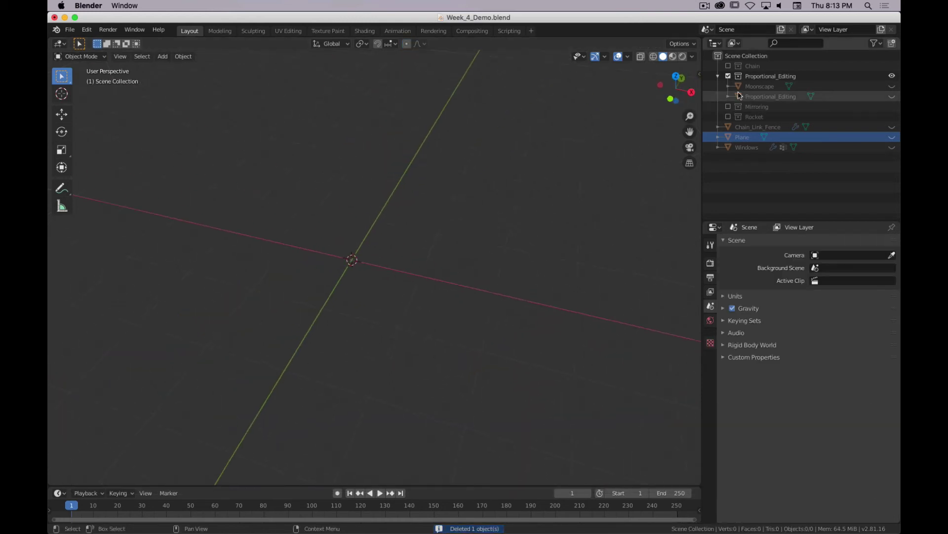
Reveal the Moonscape crater plane, inspect its mesh, then hide it again.
click(892, 86)
scroll(282, 284, down, 8)
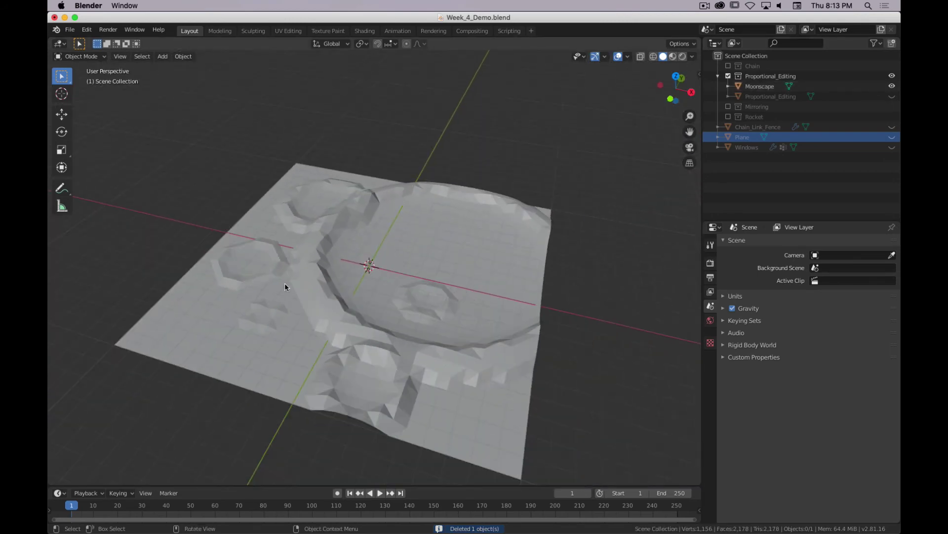
middle_drag(306, 293, 286, 279)
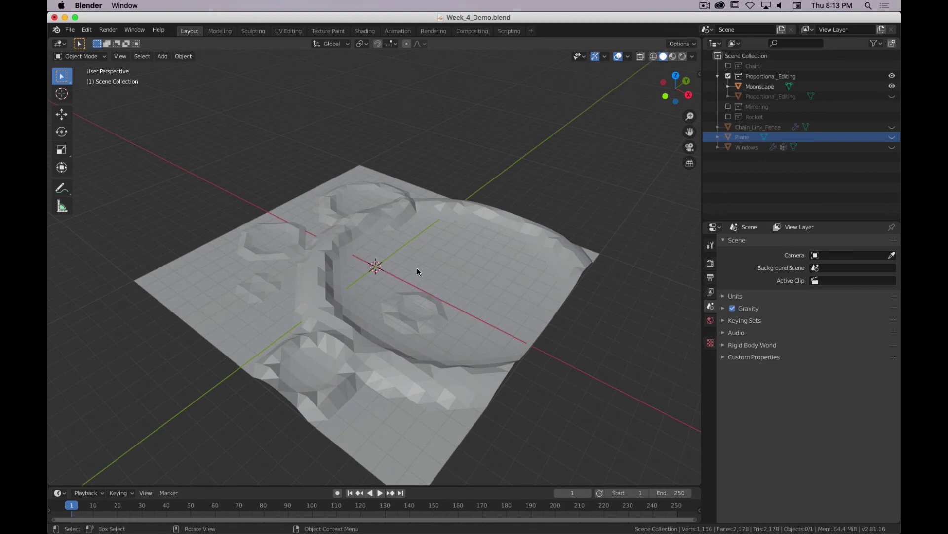
click(464, 262)
key(Tab)
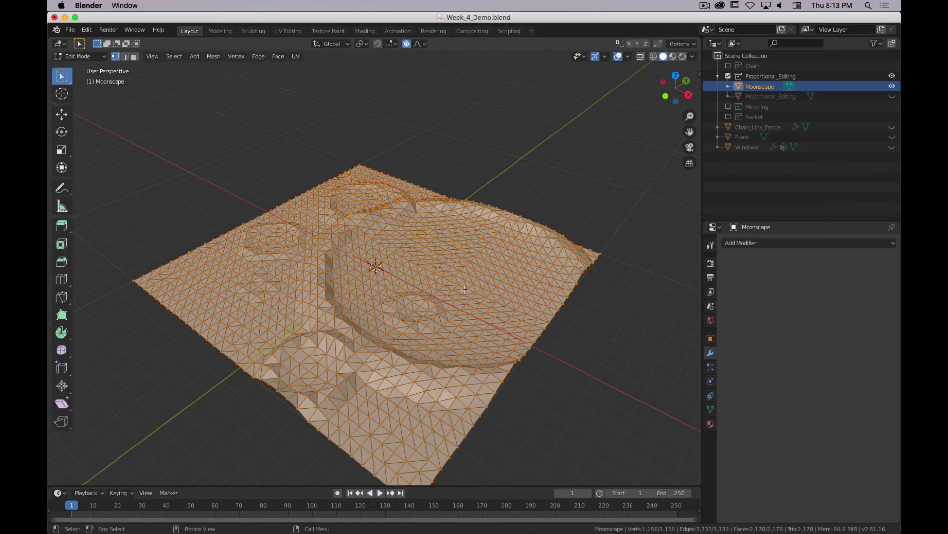
key(Tab)
middle_drag(419, 304, 447, 296)
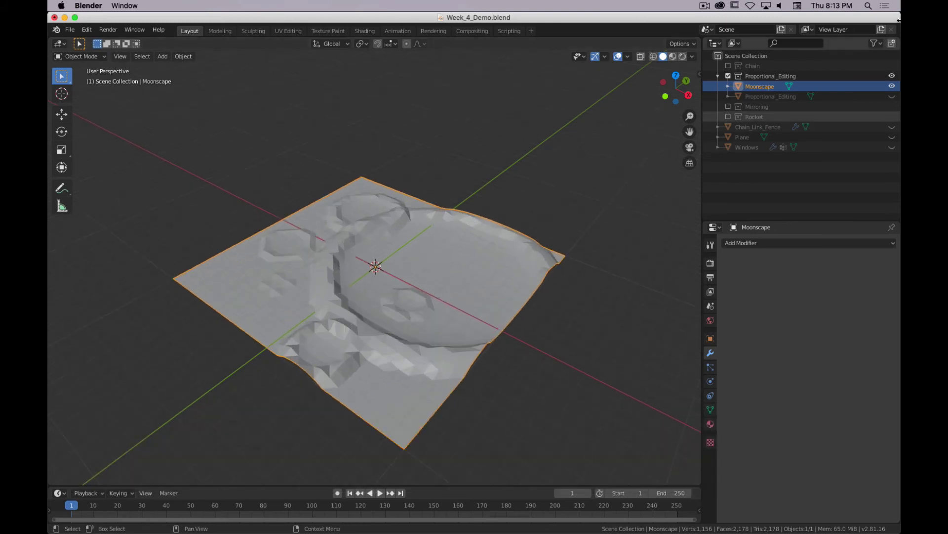
click(891, 86)
Add a new plane with flat shading and scale it up.
key(shift+a)
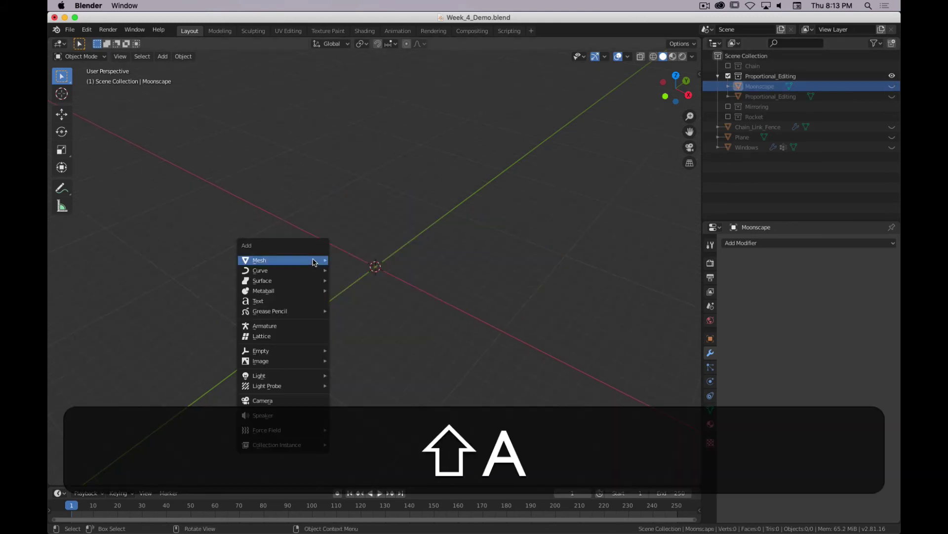
mouse_move(316, 260)
click(358, 261)
right_click(375, 272)
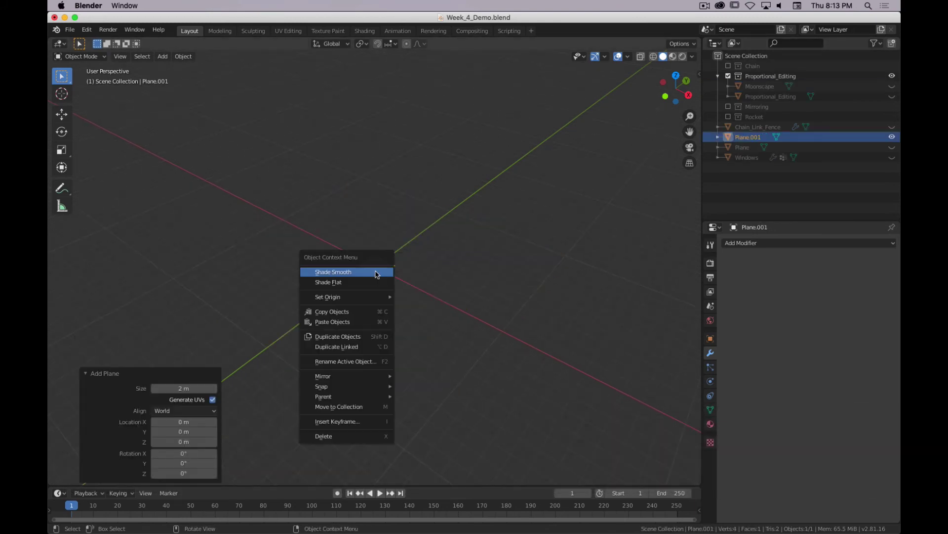
click(376, 272)
right_click(382, 272)
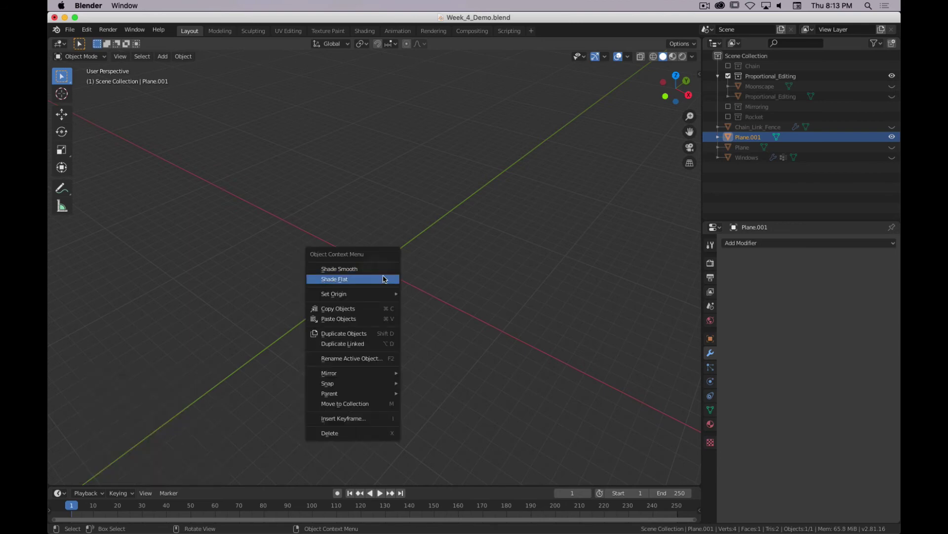
click(385, 275)
key(s)
click(425, 262)
Subdivide the plane with 30 cuts in Edit Mode and select one vertex near the centre.
key(Tab)
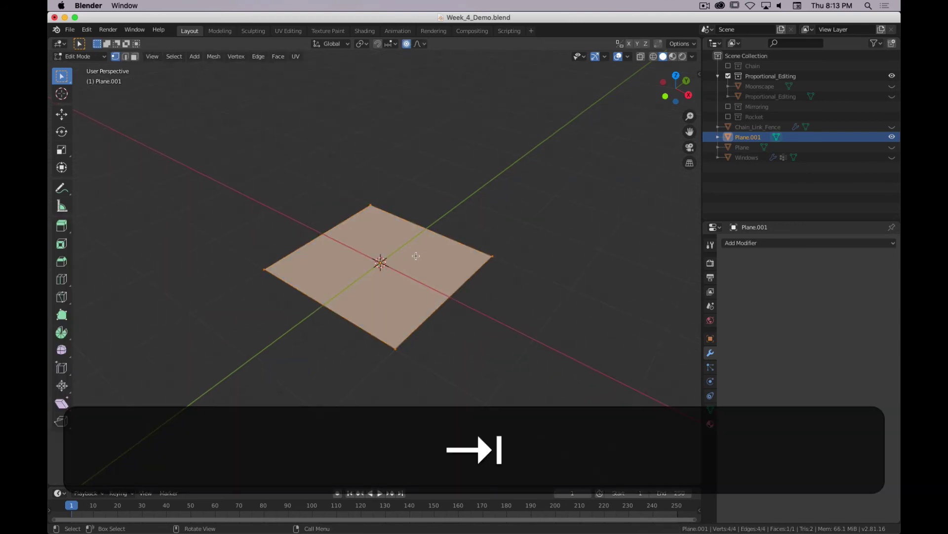
right_click(416, 261)
click(414, 262)
click(189, 406)
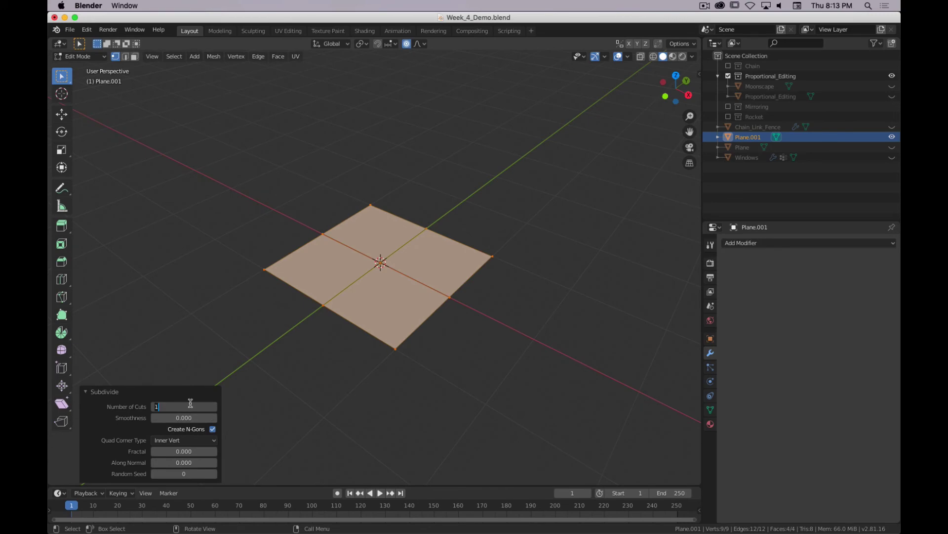
text(30)
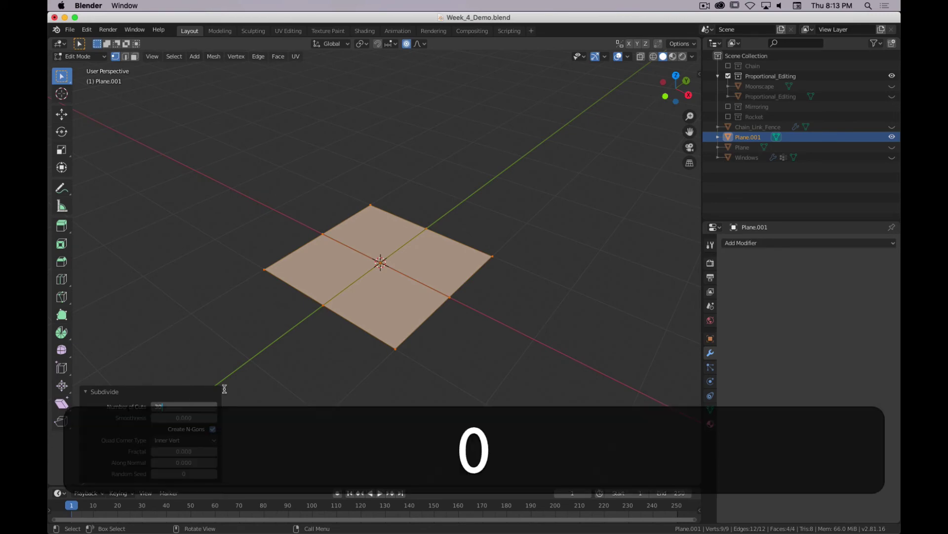
key(Return)
scroll(401, 312, up, 10)
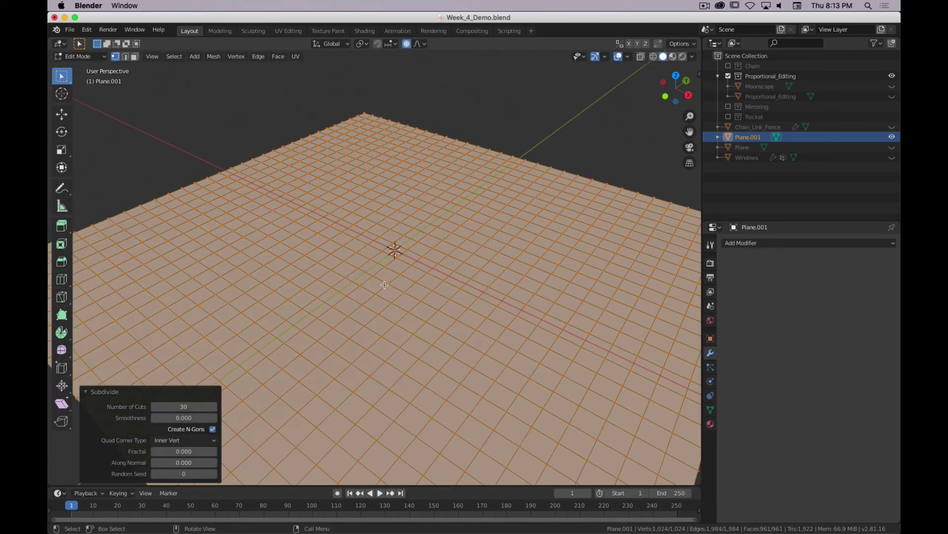
click(399, 250)
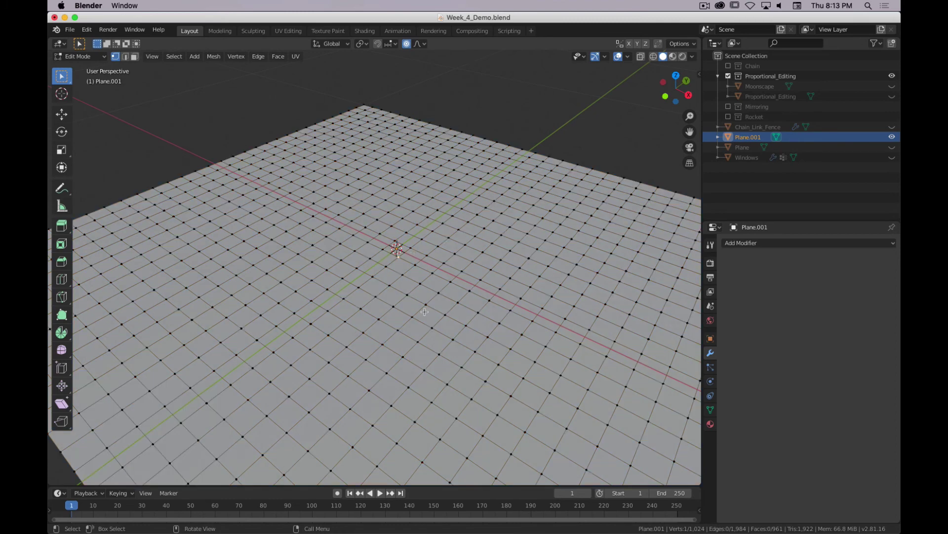
scroll(424, 311, down, 2)
Set the proportional falloff to Sphere and raise the centre vertex into a bulge along Z.
click(420, 44)
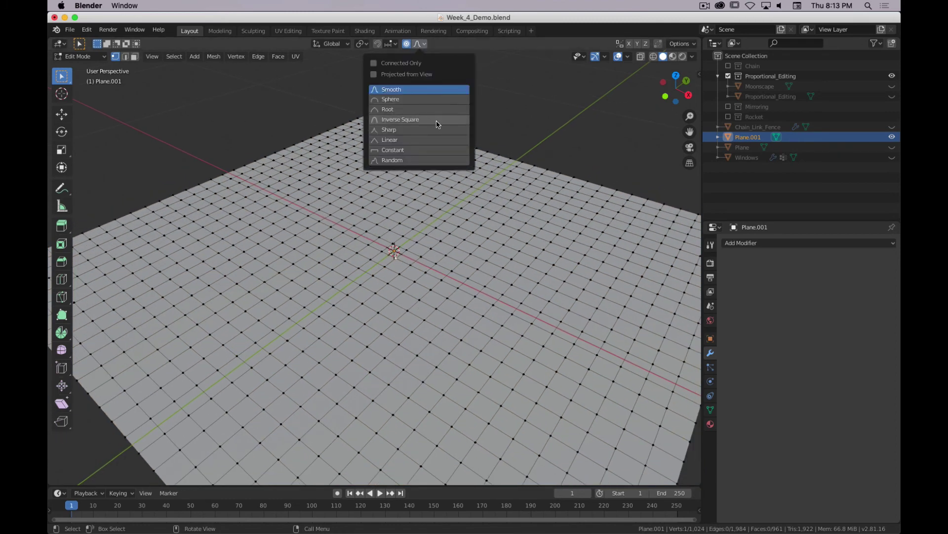
click(408, 101)
middle_drag(454, 264, 322, 348)
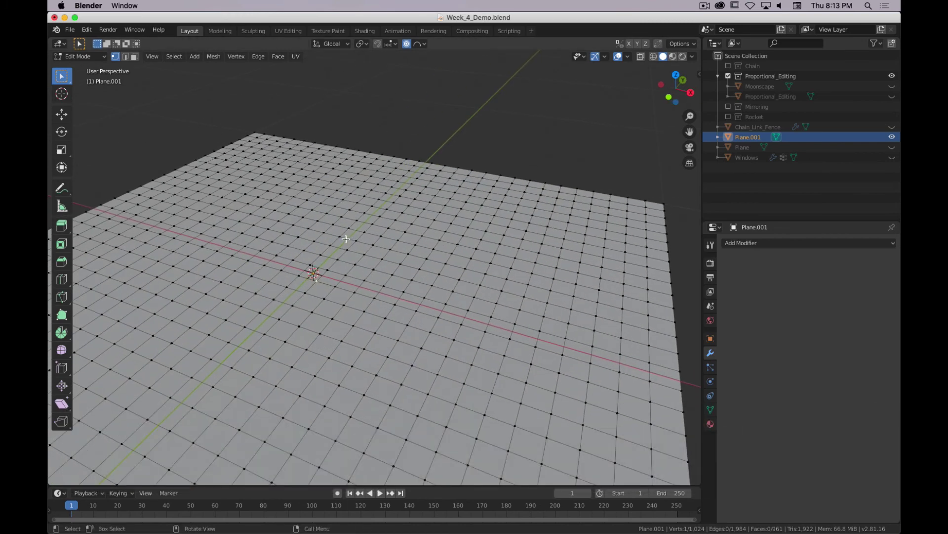
key(g)
key(z)
scroll(348, 234, down, 5)
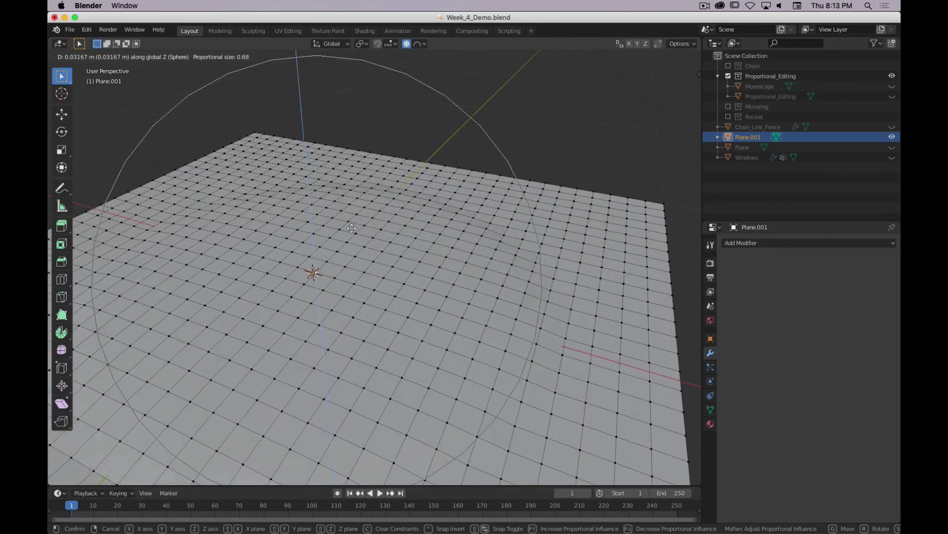
scroll(352, 211, down, 1)
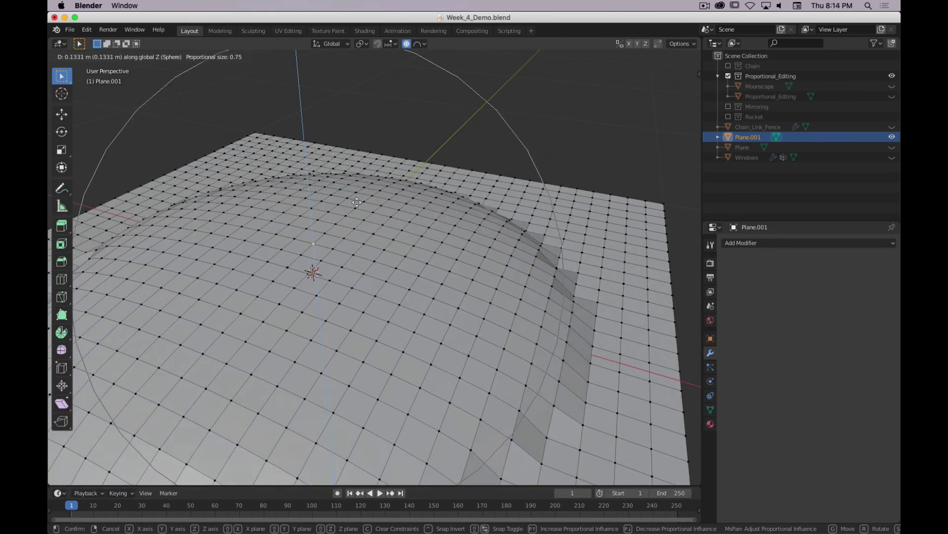
click(358, 203)
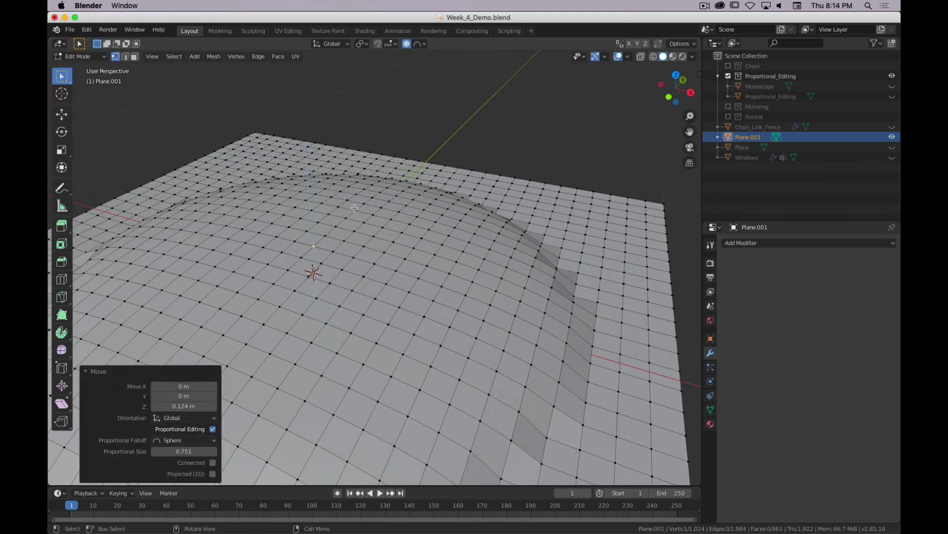
Push the vertex 0.25 m down at 0.621 proportional size to form a round crater.
key(shift)
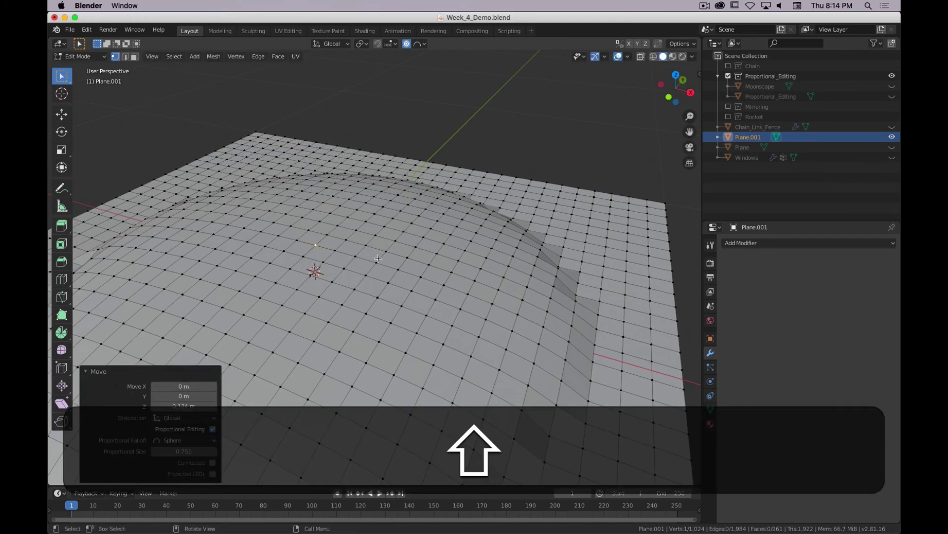
shift+middle_drag(378, 259, 357, 280)
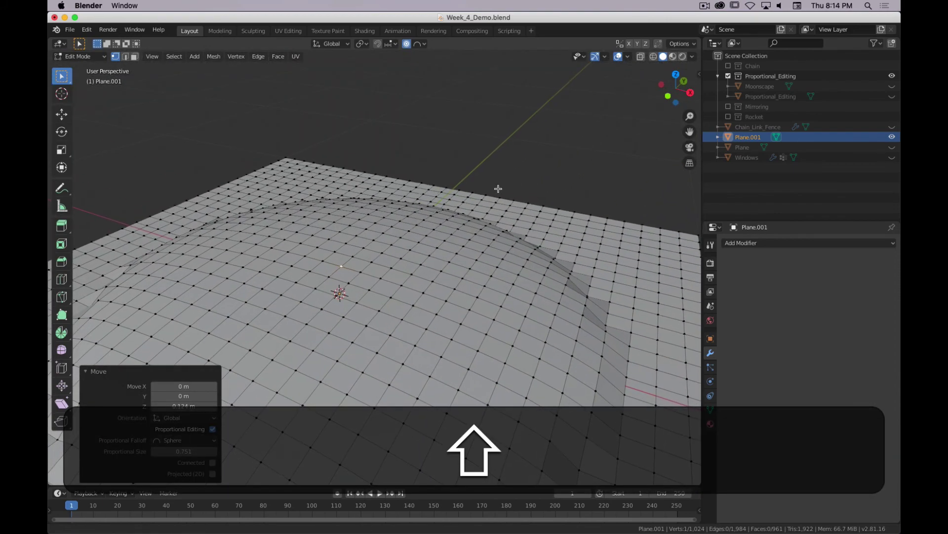
key(KP_Decimal)
scroll(360, 339, down, 10)
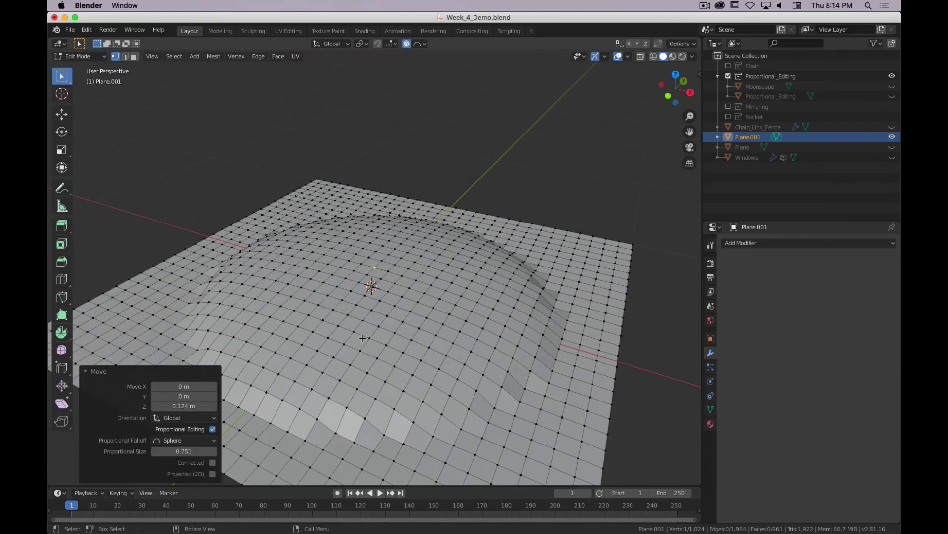
shift+middle_drag(397, 313, 407, 263)
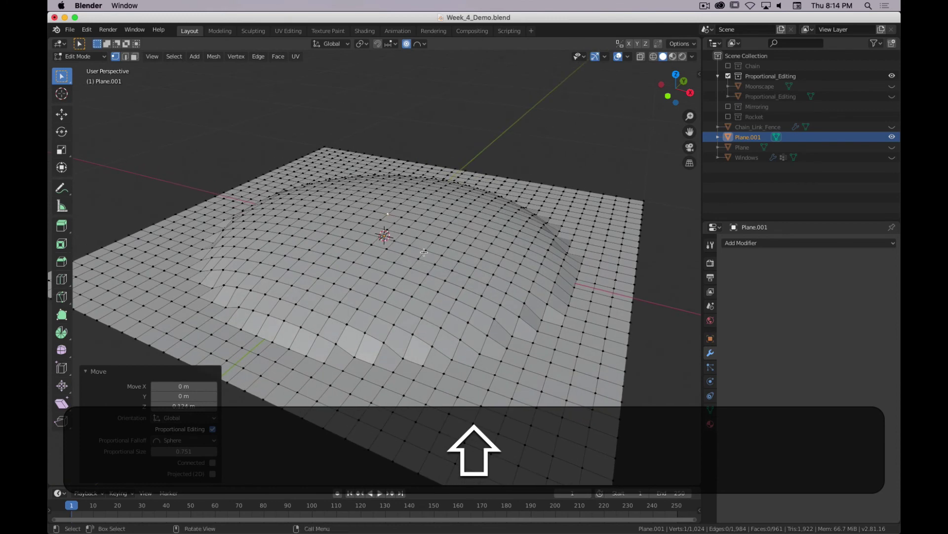
key(g)
key(z)
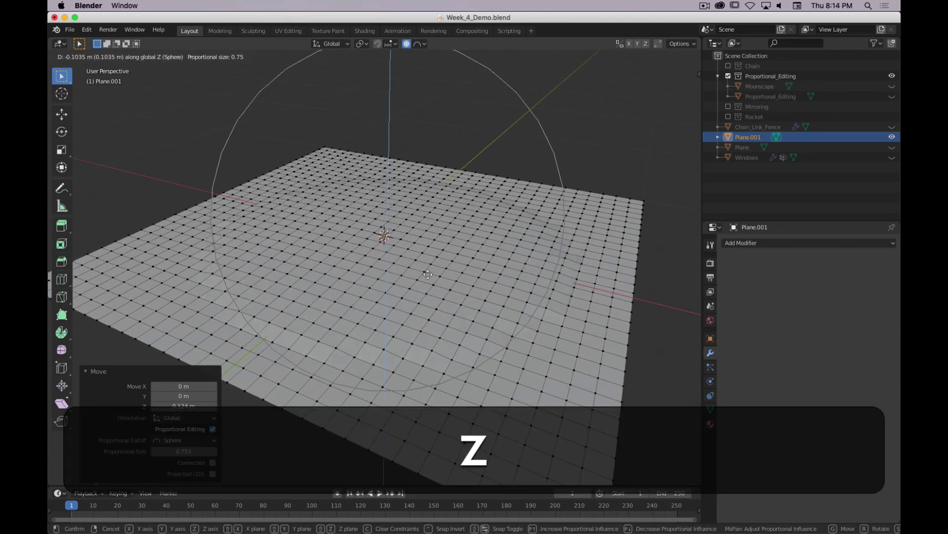
scroll(426, 275, up, 2)
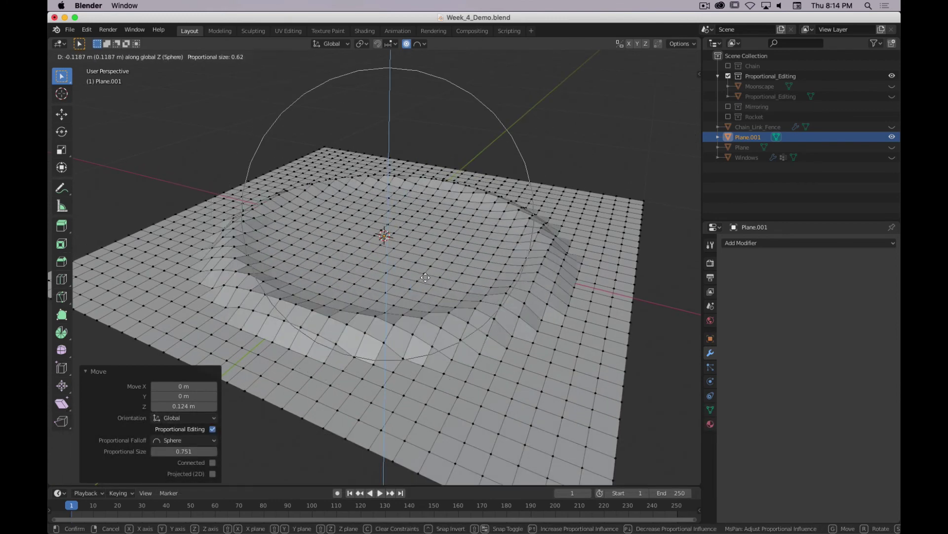
click(435, 302)
middle_drag(316, 289, 487, 305)
Review the first crater in Object Mode, then return to Edit Mode.
key(Tab)
scroll(469, 337, down, 4)
key(Tab)
scroll(406, 296, up, 6)
scroll(406, 296, down, 2)
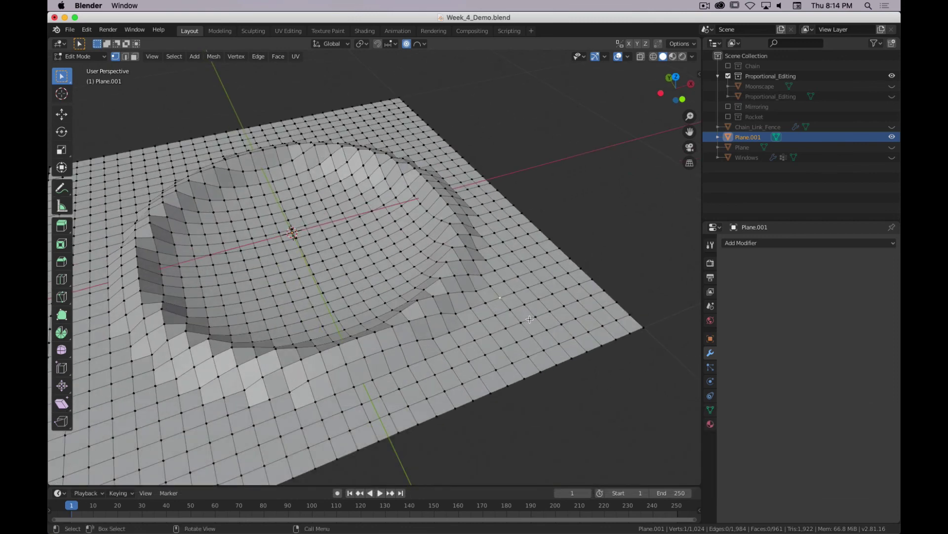
Sink the right rim vertex 0.0922 m with 0.198 Sphere falloff into a smaller overlapping crater.
key(g)
key(z)
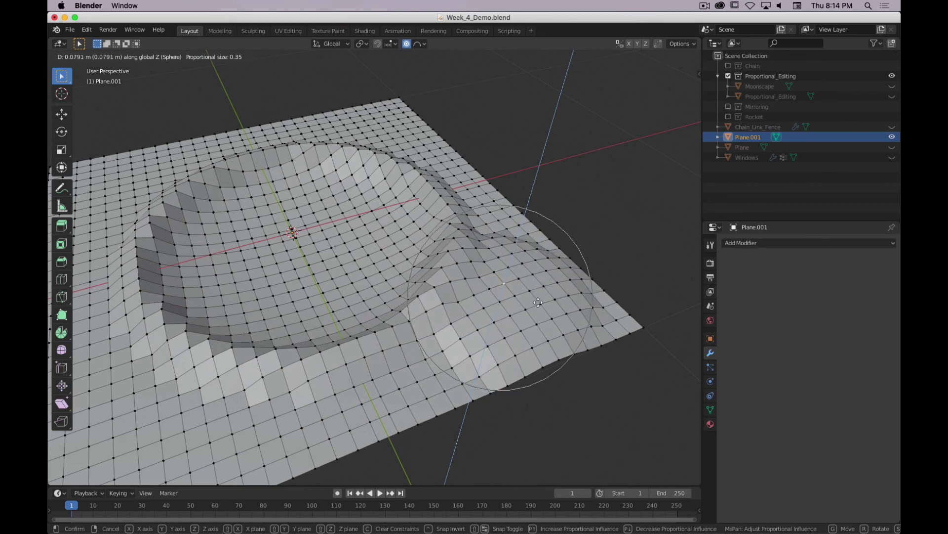
click(539, 303)
key(g)
key(x)
scroll(539, 302, down, 3)
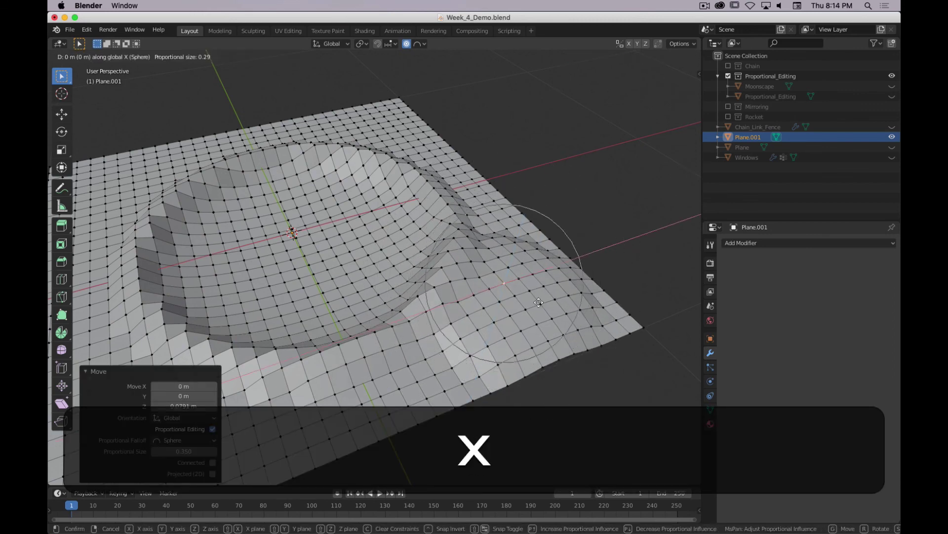
scroll(539, 306, up, 4)
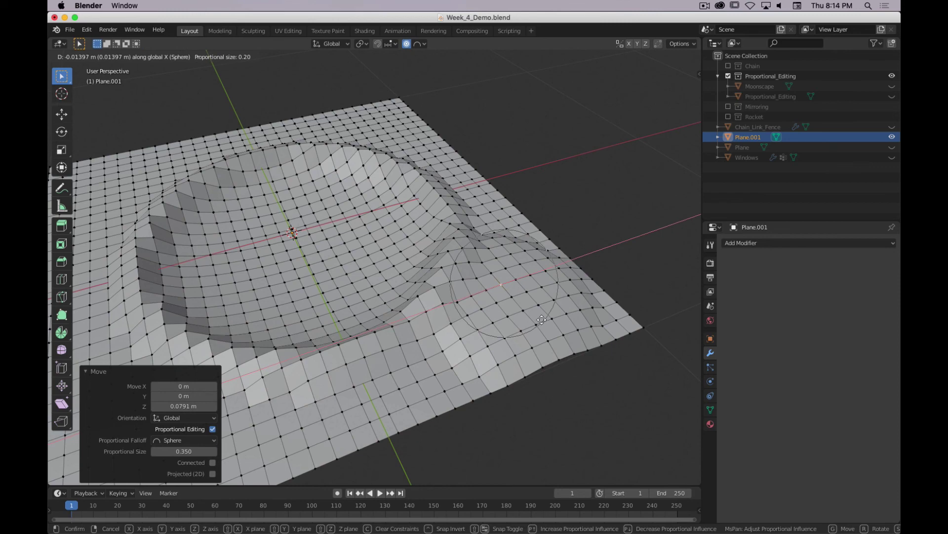
key(z)
click(543, 321)
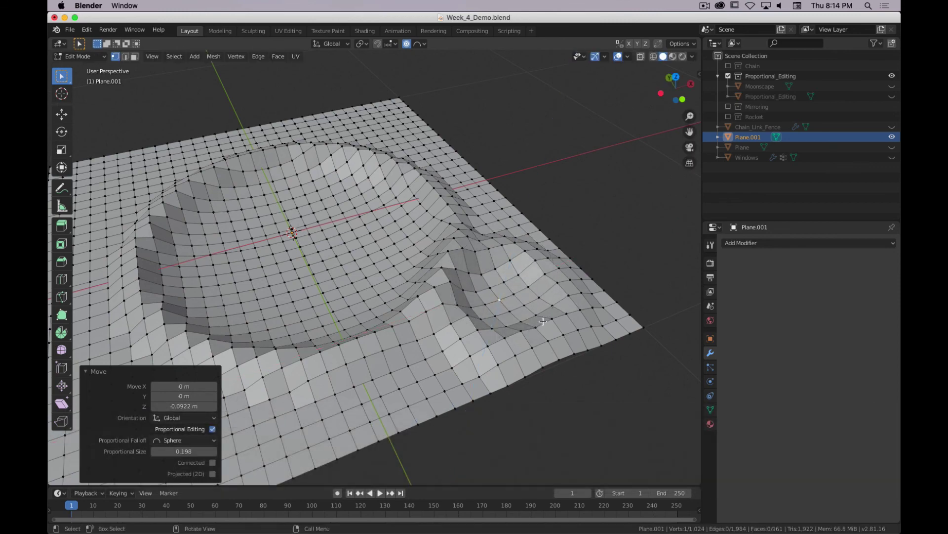
scroll(543, 321, down, 5)
middle_drag(440, 302, 402, 285)
Re-enter Edit Mode and pan the view toward the plane's front-left corner.
key(Tab)
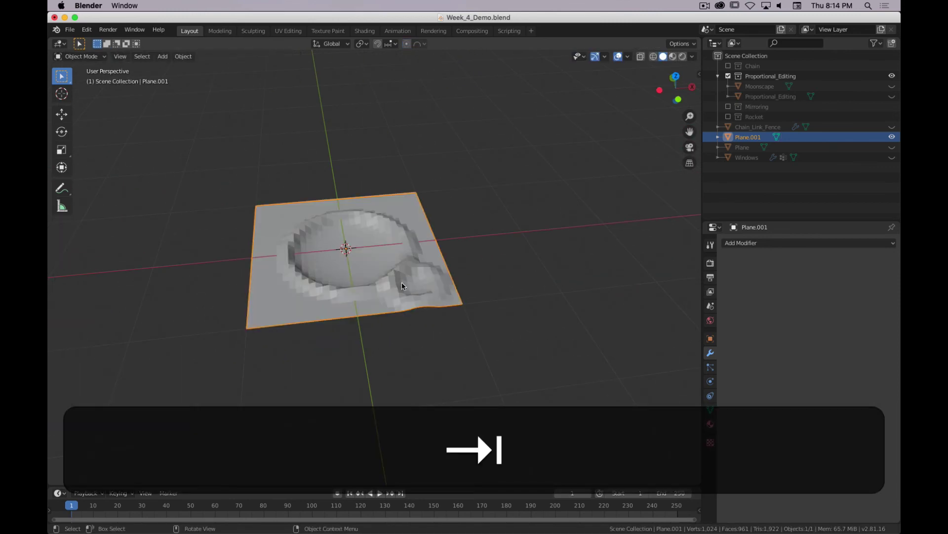
key(Tab)
scroll(331, 264, up, 5)
key(shift+Tab)
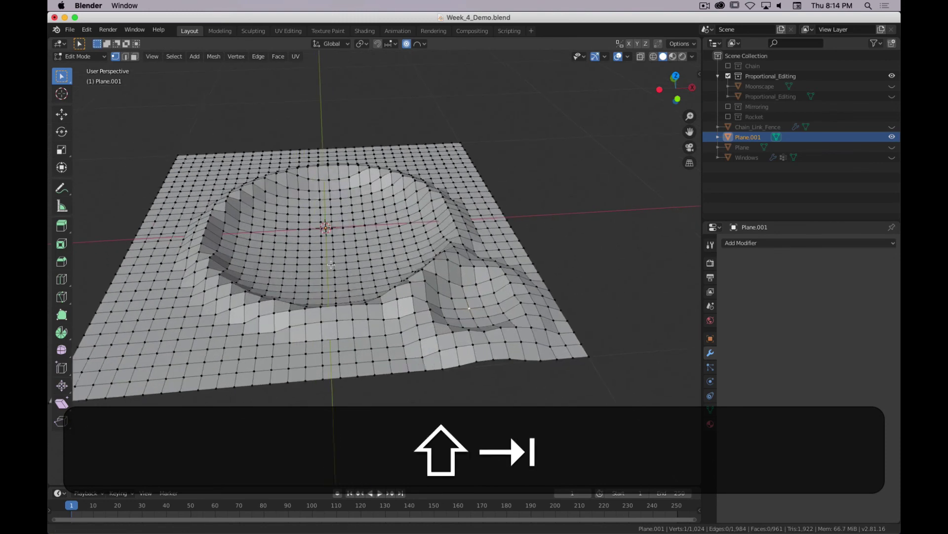
shift+middle_drag(331, 265, 428, 260)
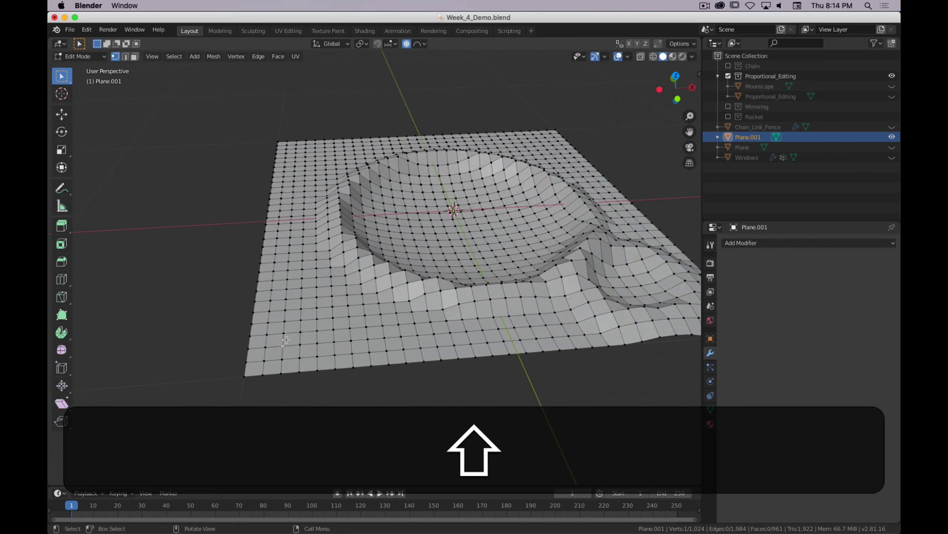
Push the front-left corner vertex down 0.0954 m with 0.263 Sphere falloff into a small crater.
key(g)
key(z)
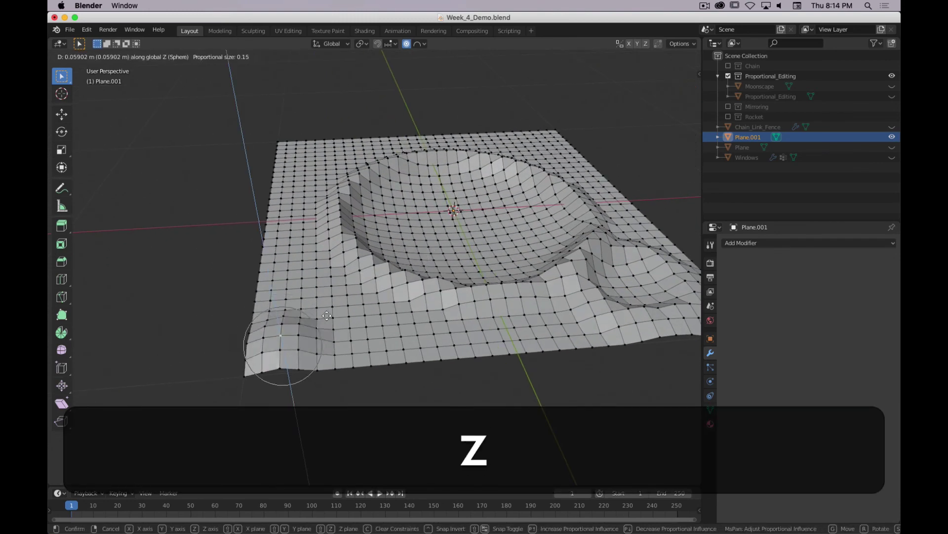
scroll(327, 314, down, 3)
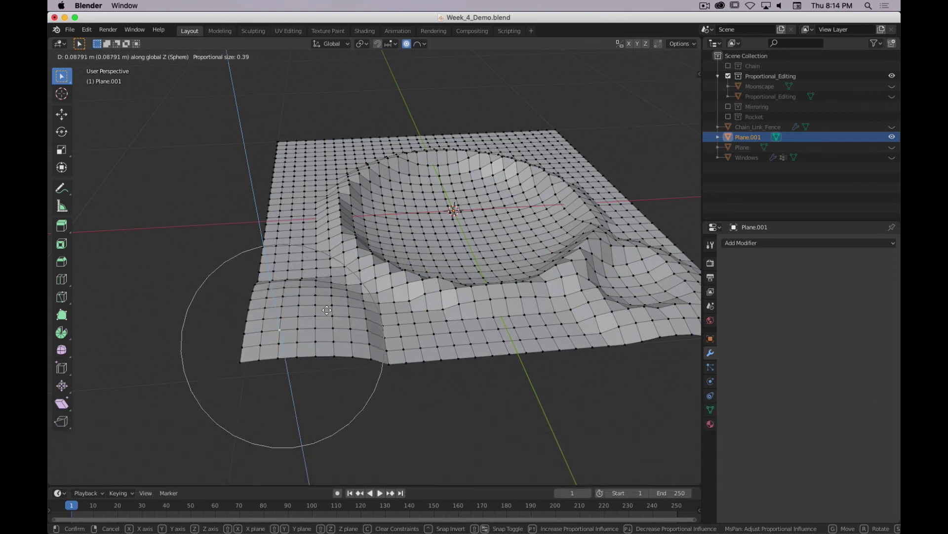
click(327, 310)
key(g)
key(z)
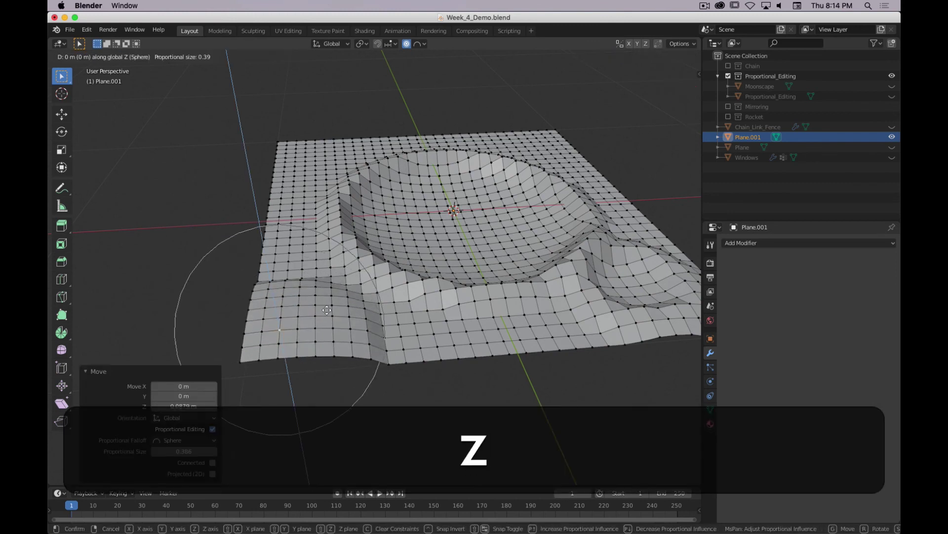
scroll(327, 313, up, 4)
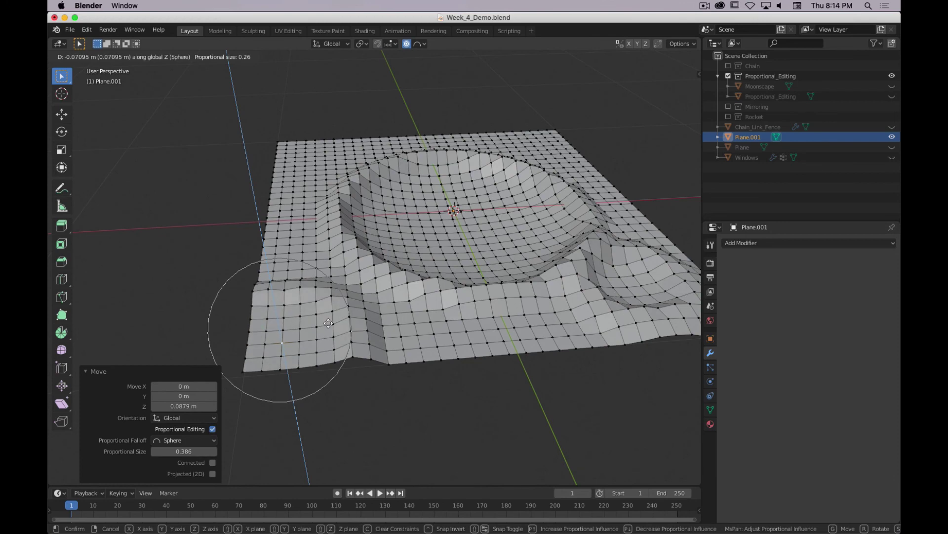
click(329, 327)
scroll(347, 322, up, 3)
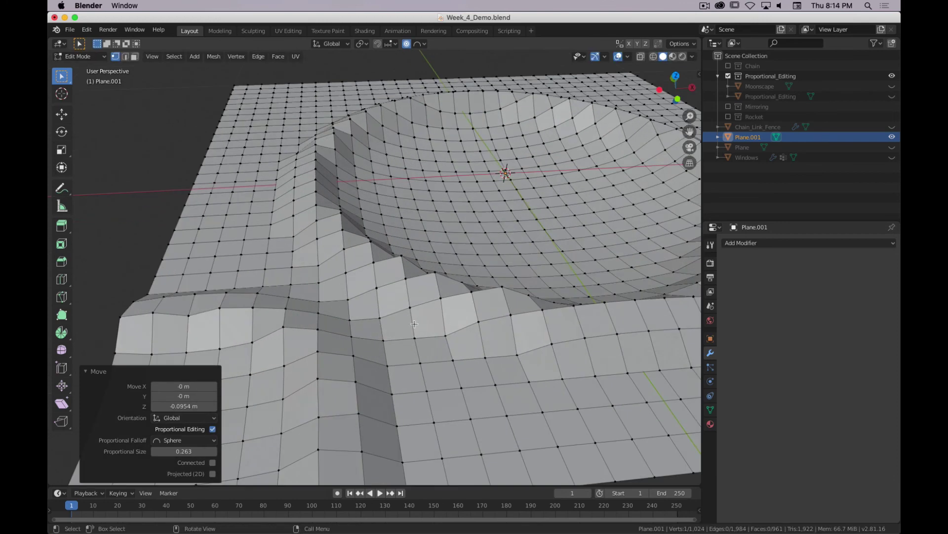
Switch to Object Mode and orbit to a steeper view of the cratered plane.
key(Tab)
scroll(452, 338, down, 6)
middle_drag(453, 338, 460, 269)
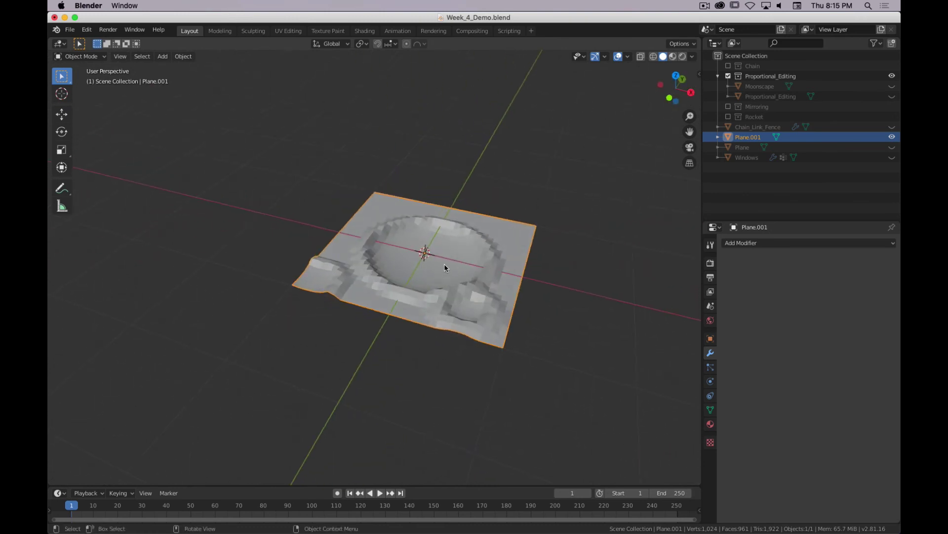